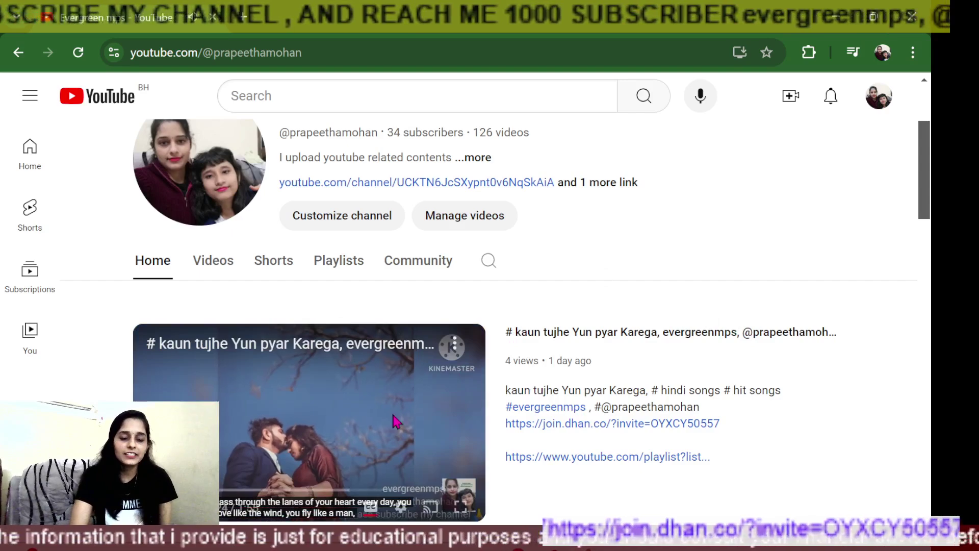
Pause the featured video on the channel page and open the video upload dialog.
{"action": "scroll", "coordinate": [332, 408], "scroll_direction": "down", "scroll_amount": 2}
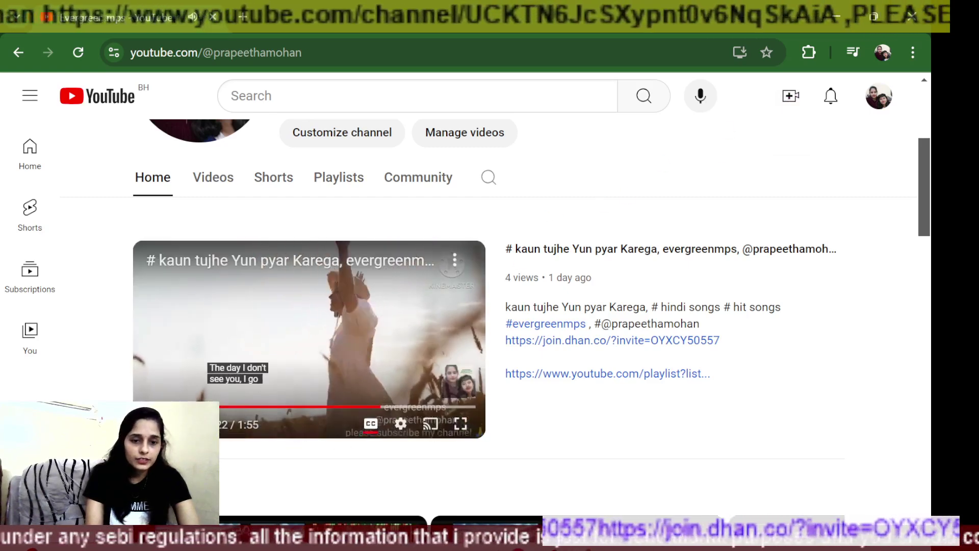
{"action": "left_click", "coordinate": [153, 424]}
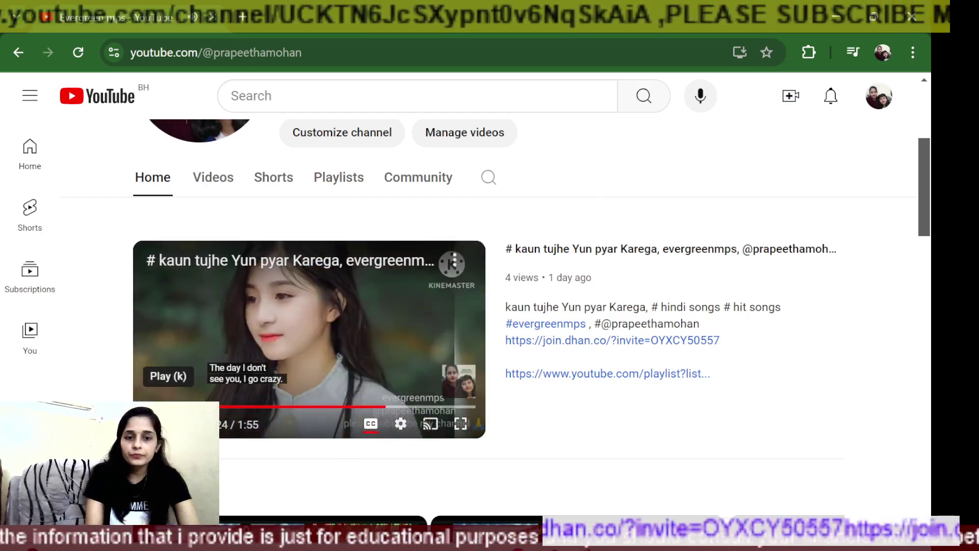
{"action": "left_click", "coordinate": [790, 102]}
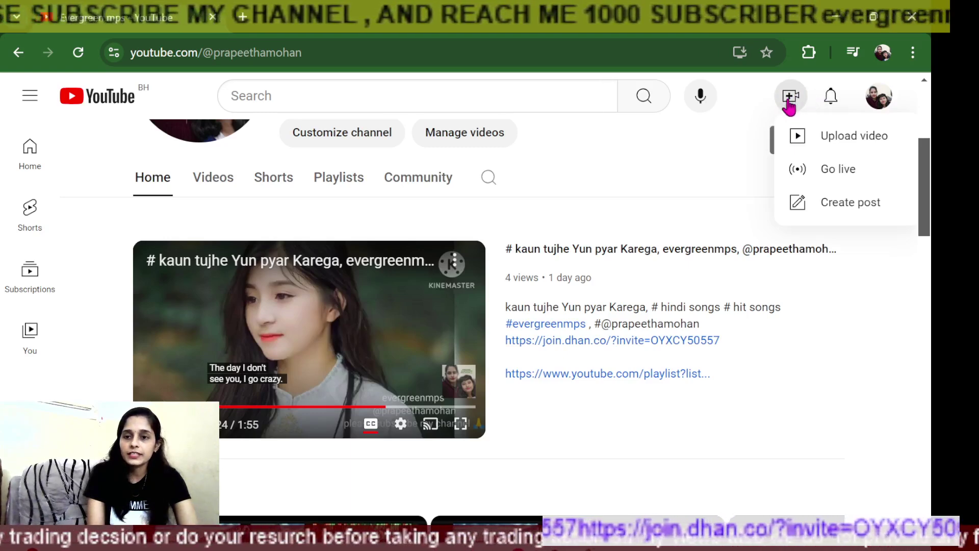
{"action": "left_click", "coordinate": [849, 143]}
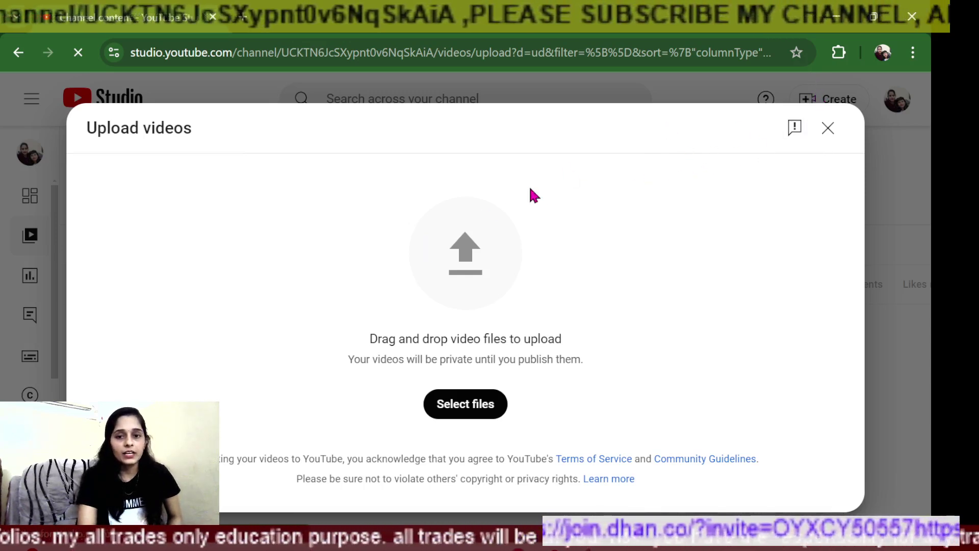
Upload the "day 29 stock trade" video file from the "trading demo video" folder.
{"action": "left_click", "coordinate": [465, 414]}
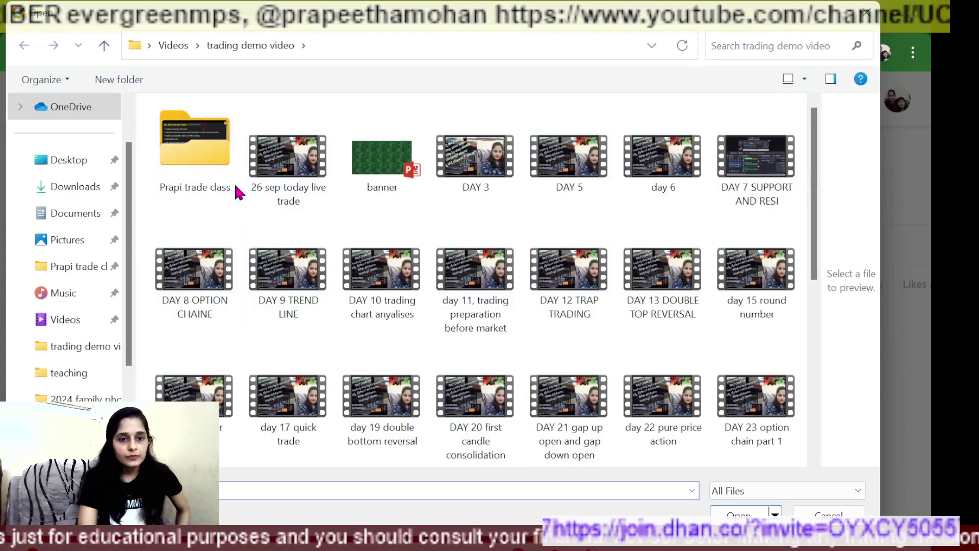
{"action": "scroll", "coordinate": [516, 245], "scroll_direction": "down", "scroll_amount": 2}
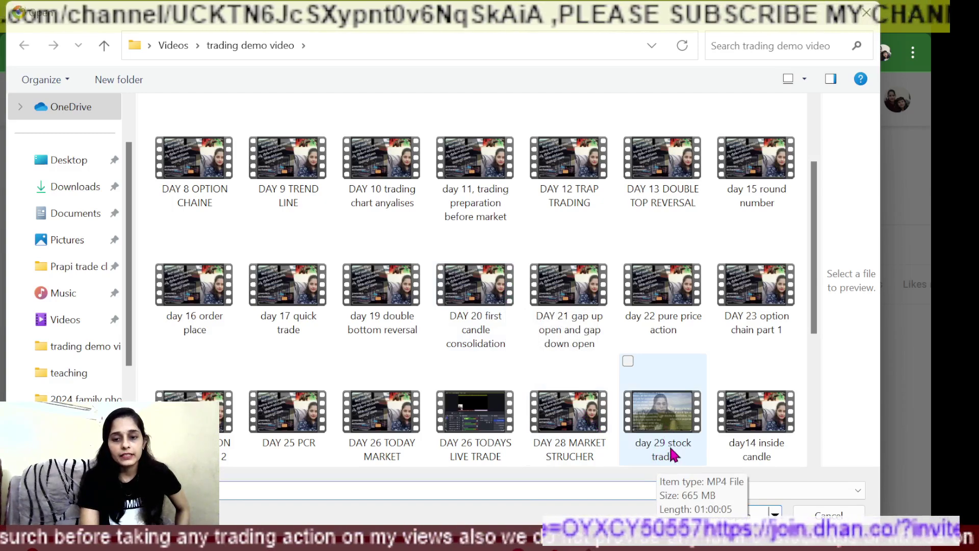
{"action": "scroll", "coordinate": [672, 433], "scroll_direction": "down", "scroll_amount": 3}
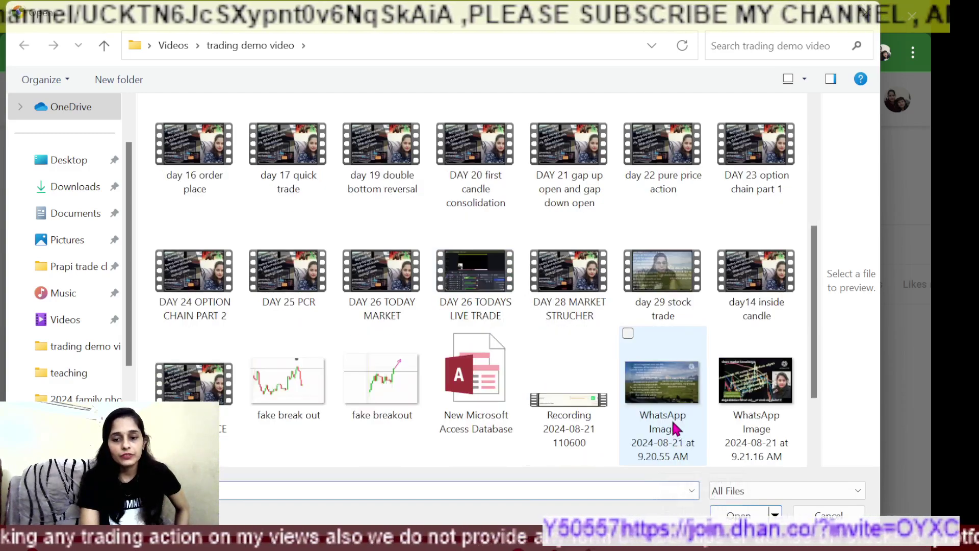
{"action": "left_click", "coordinate": [663, 312]}
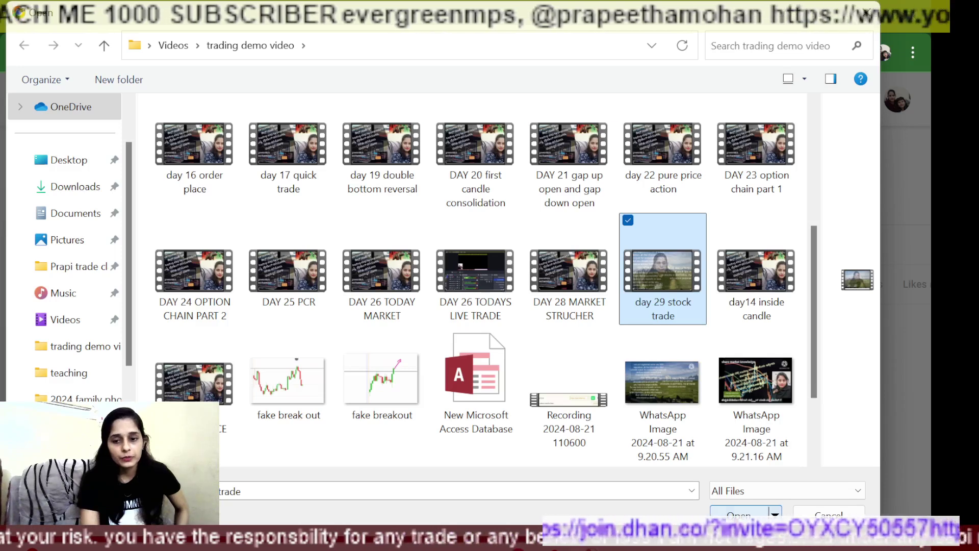
{"action": "left_click", "coordinate": [729, 511]}
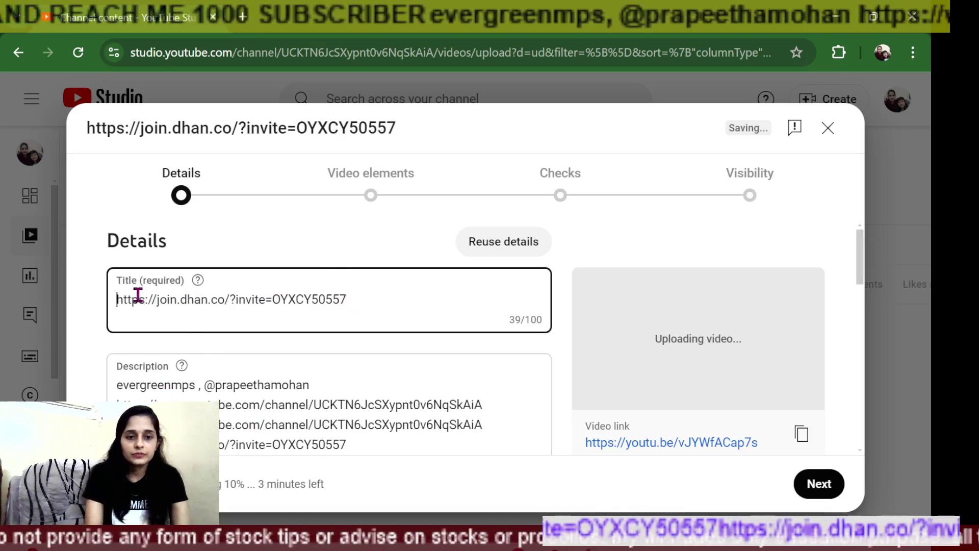
Insert "DAY 29 STOCK MARKET IMPORTENT" at the start of the video title, ahead of the existing invite link.
{"action": "left_click", "coordinate": [118, 299]}
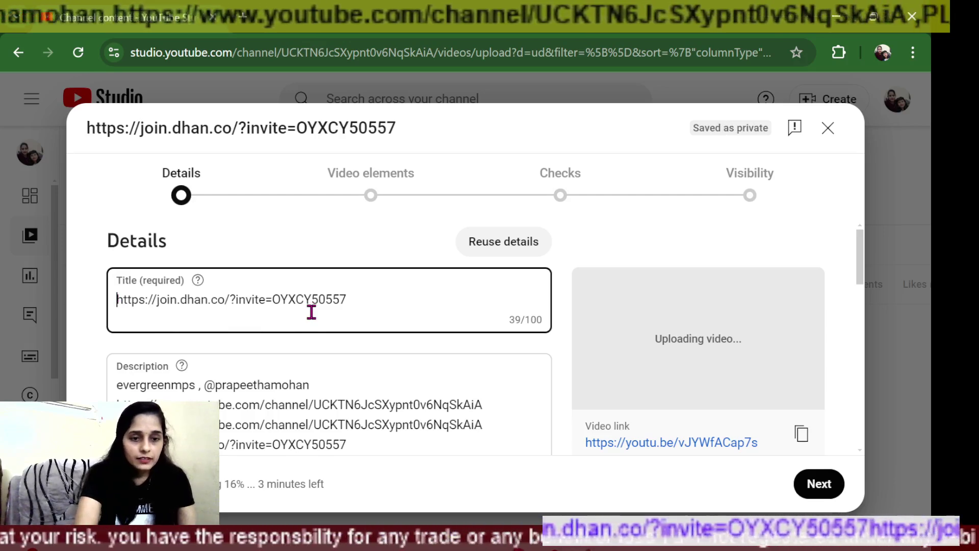
{"action": "type", "text": "d"}
{"action": "key", "text": "BackSpace"}
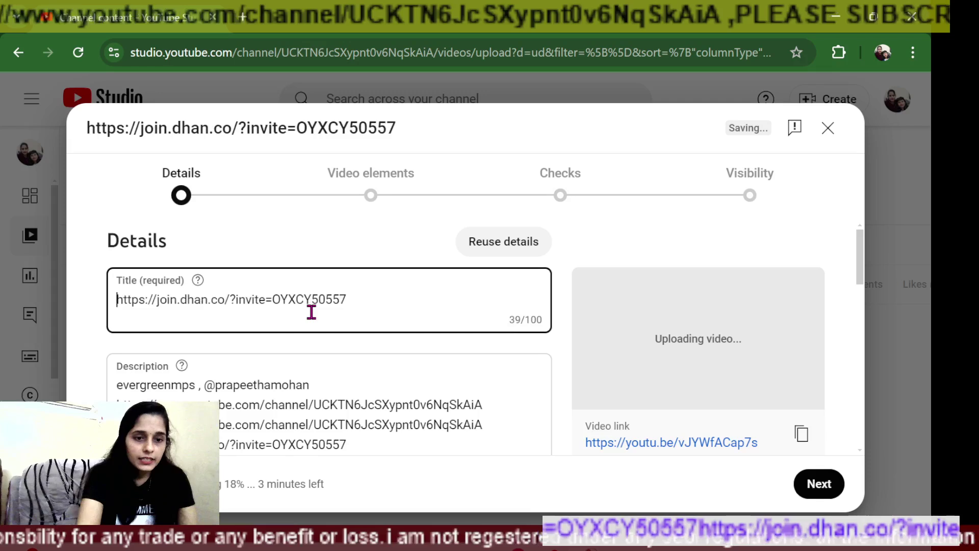
{"action": "type", "text": "DAY"}
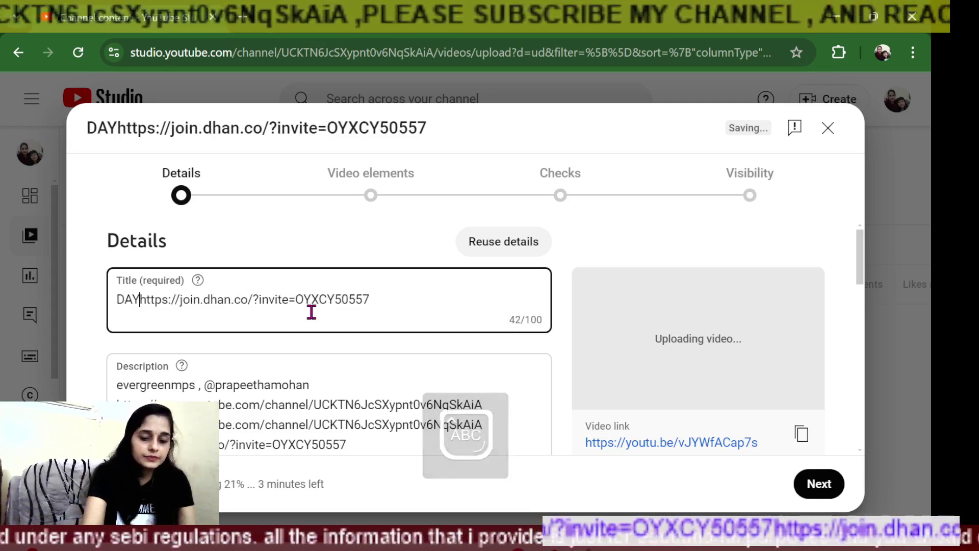
{"action": "type", "text": " 29"}
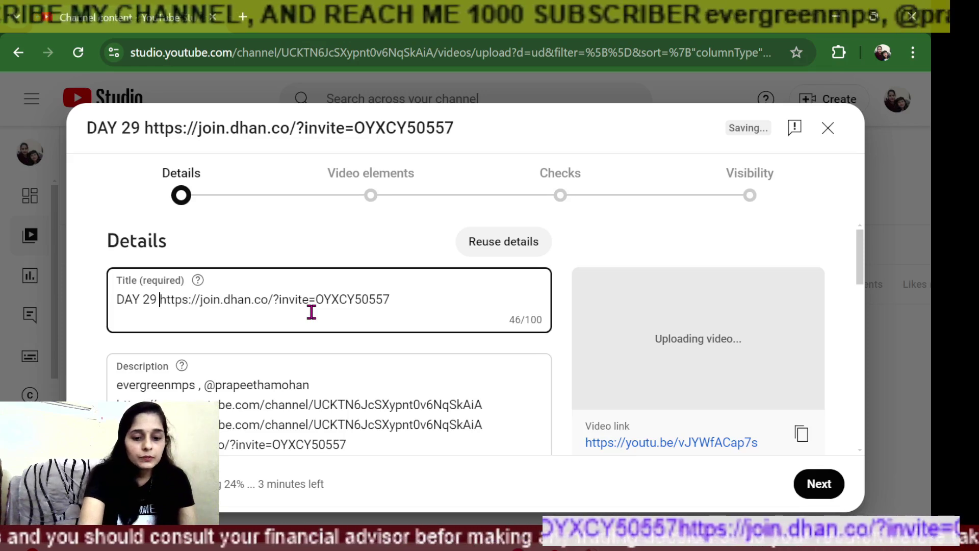
{"action": "type", "text": " ST"}
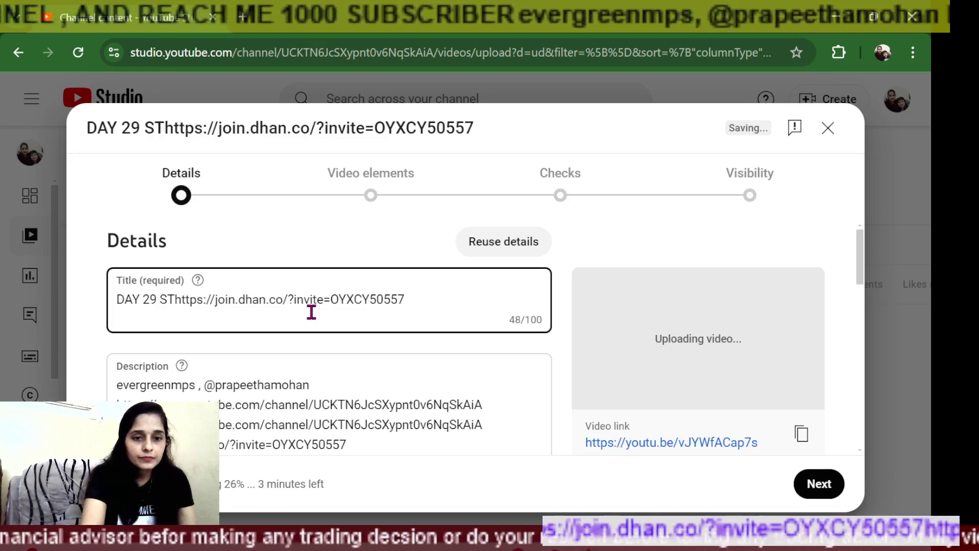
{"action": "type", "text": "OC"}
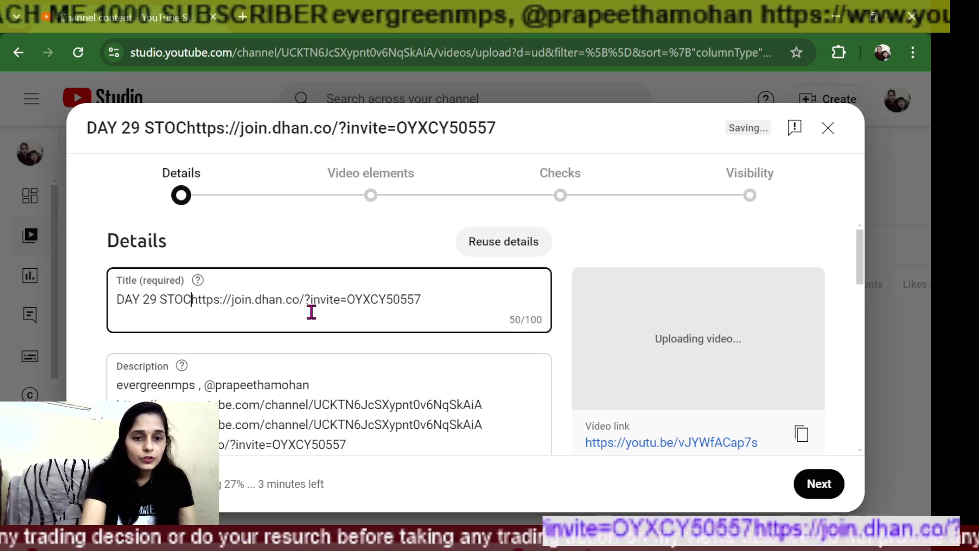
{"action": "type", "text": "K"}
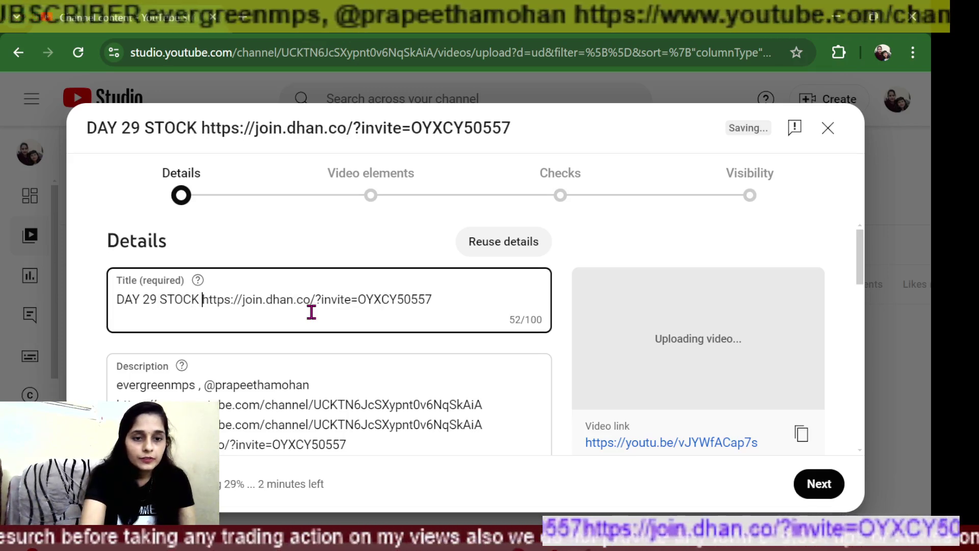
{"action": "type", "text": "AR"}
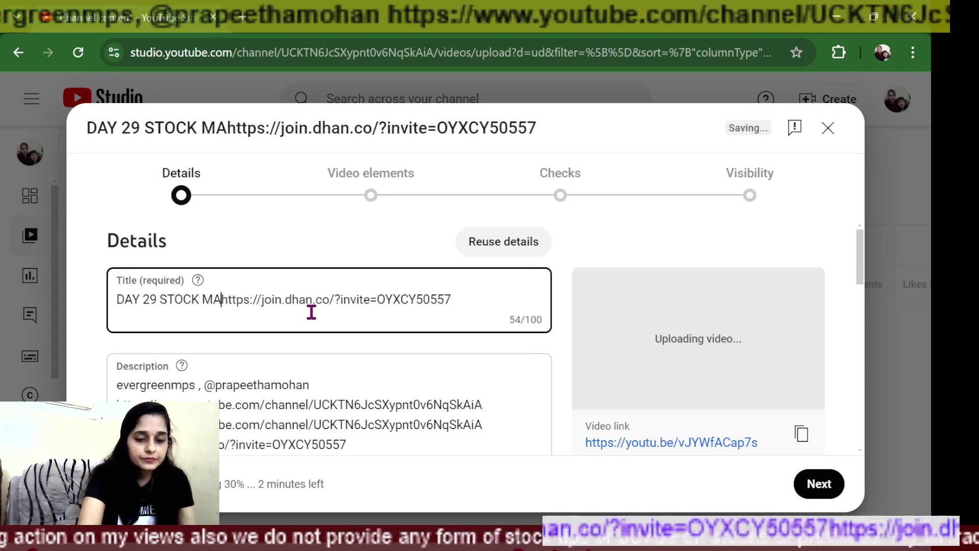
{"action": "type", "text": "KET "}
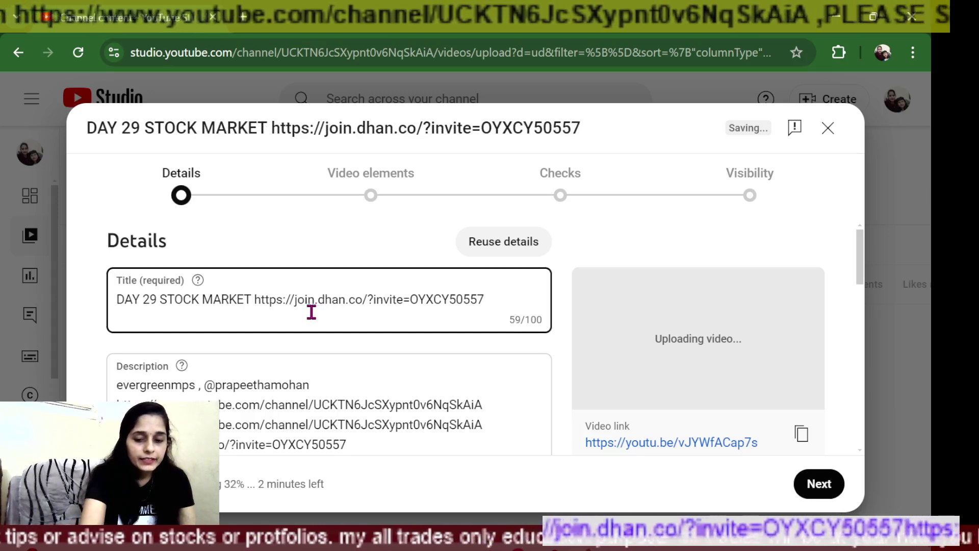
{"action": "type", "text": "IM"}
{"action": "type", "text": "PORT"}
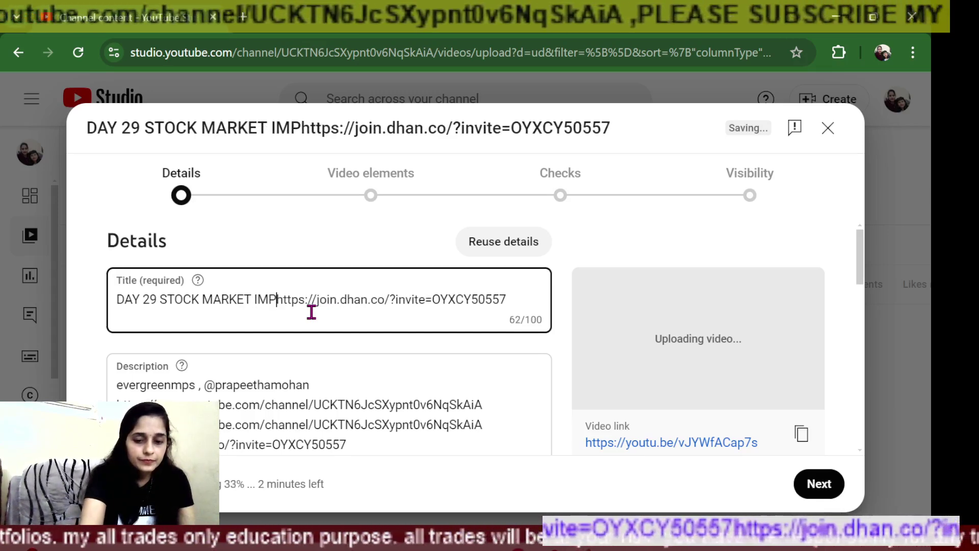
{"action": "type", "text": "EN"}
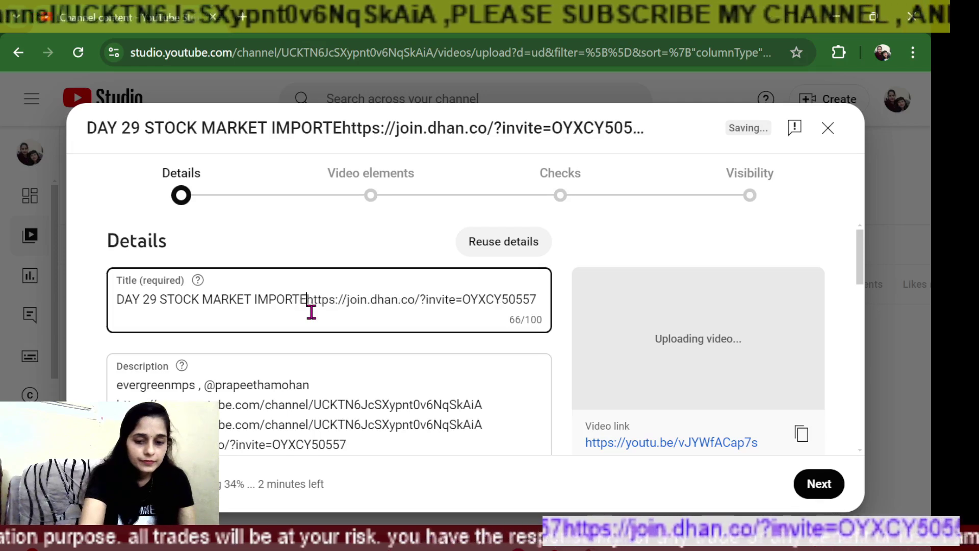
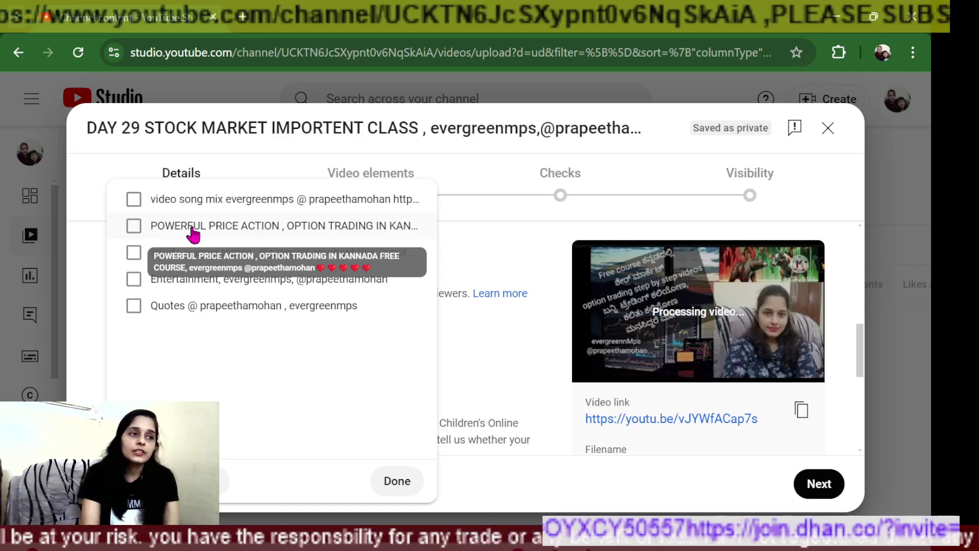
Add the video to the "POWERFUL PRICE ACTION , OPTION TRADING IN KANNADA FREE COURSE" playlist.
{"action": "left_click", "coordinate": [134, 226]}
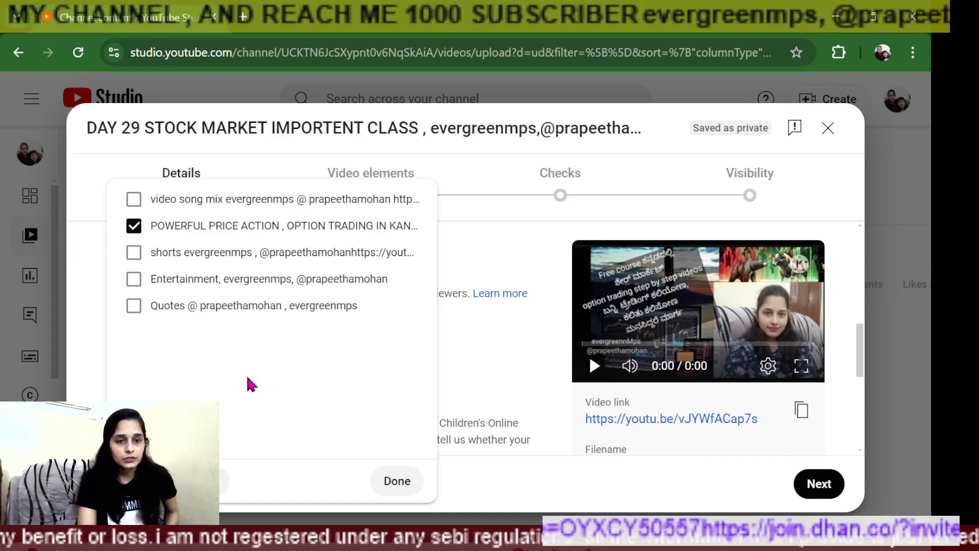
{"action": "left_click", "coordinate": [406, 481]}
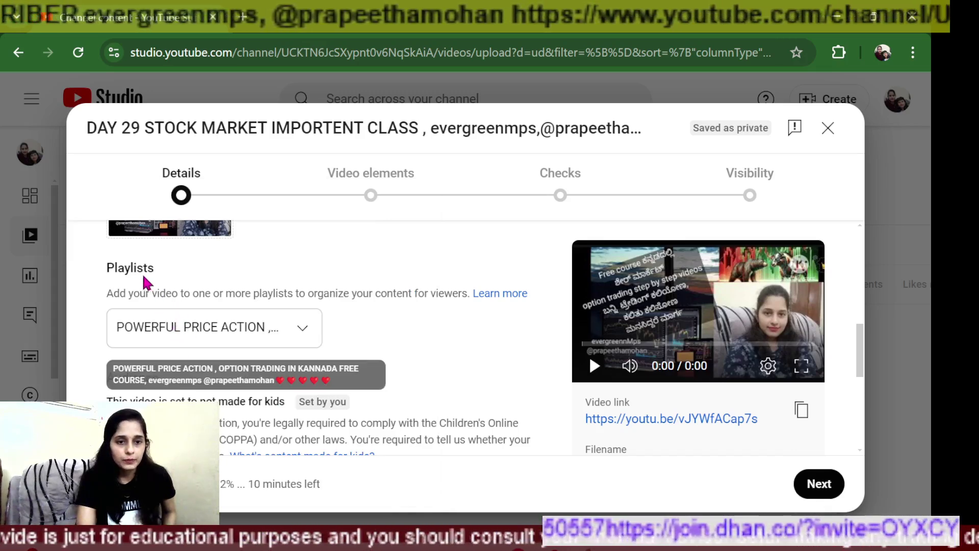
Examine the audience section to check whether the video is marked as made for kids.
{"action": "scroll", "coordinate": [307, 349], "scroll_direction": "down", "scroll_amount": 2}
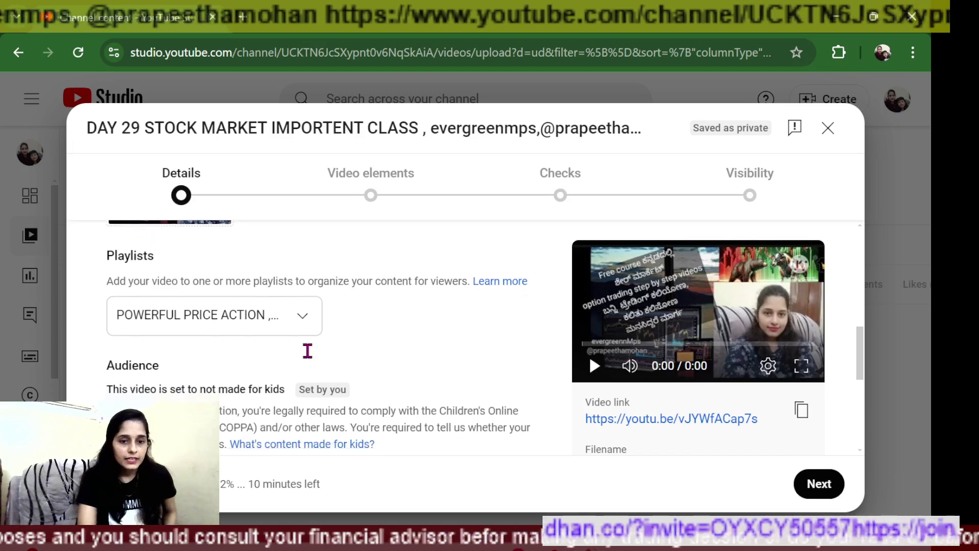
{"action": "scroll", "coordinate": [304, 375], "scroll_direction": "down", "scroll_amount": 2}
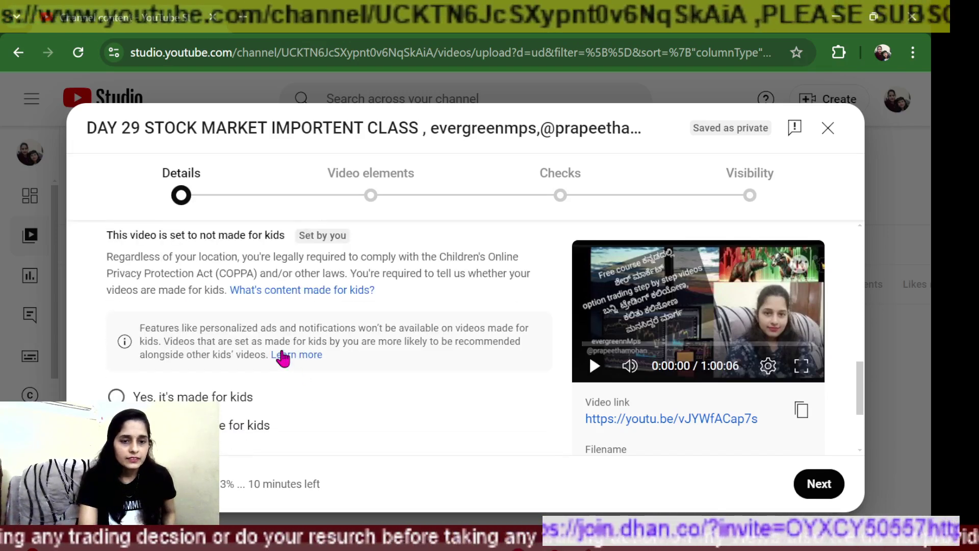
{"action": "scroll", "coordinate": [281, 356], "scroll_direction": "up", "scroll_amount": 4}
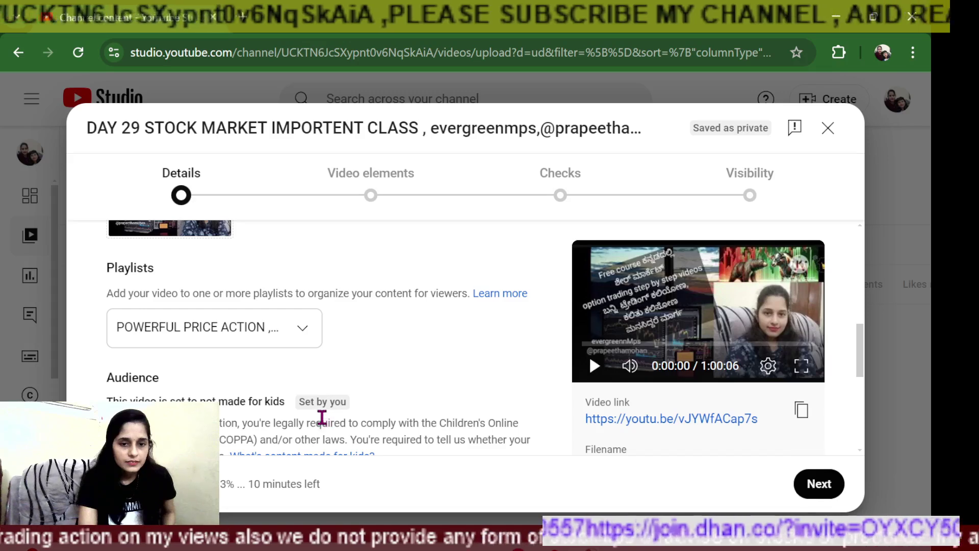
{"action": "scroll", "coordinate": [321, 415], "scroll_direction": "down", "scroll_amount": 2}
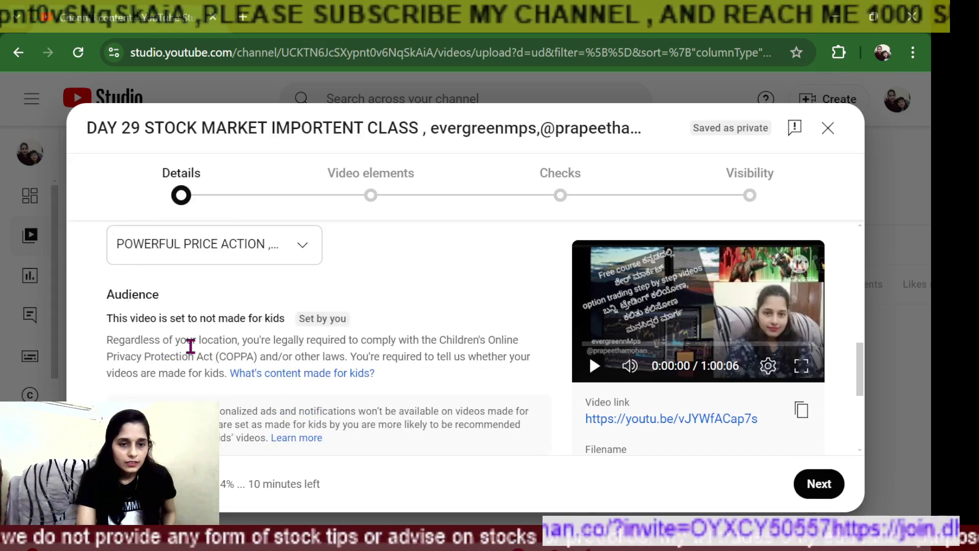
{"action": "scroll", "coordinate": [270, 352], "scroll_direction": "down", "scroll_amount": 2}
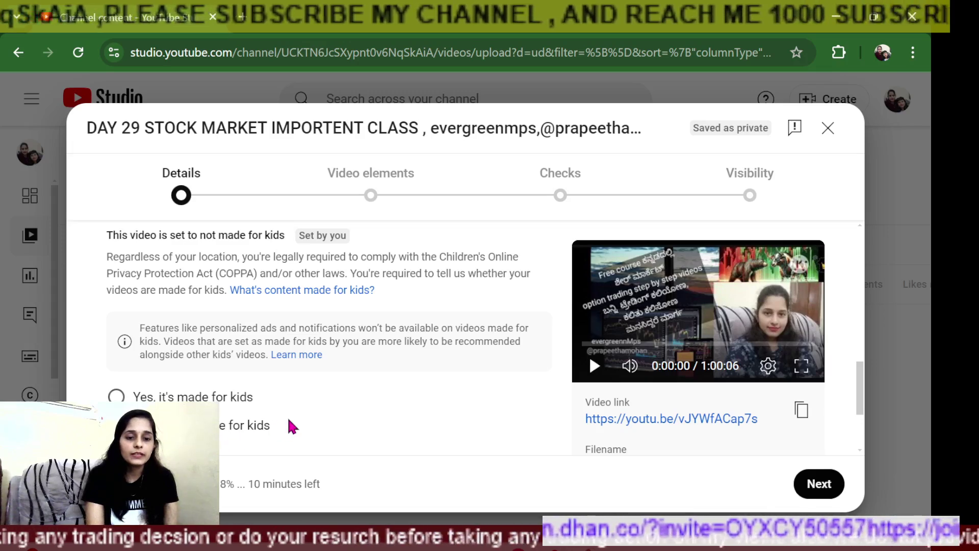
{"action": "scroll", "coordinate": [289, 423], "scroll_direction": "down", "scroll_amount": 3}
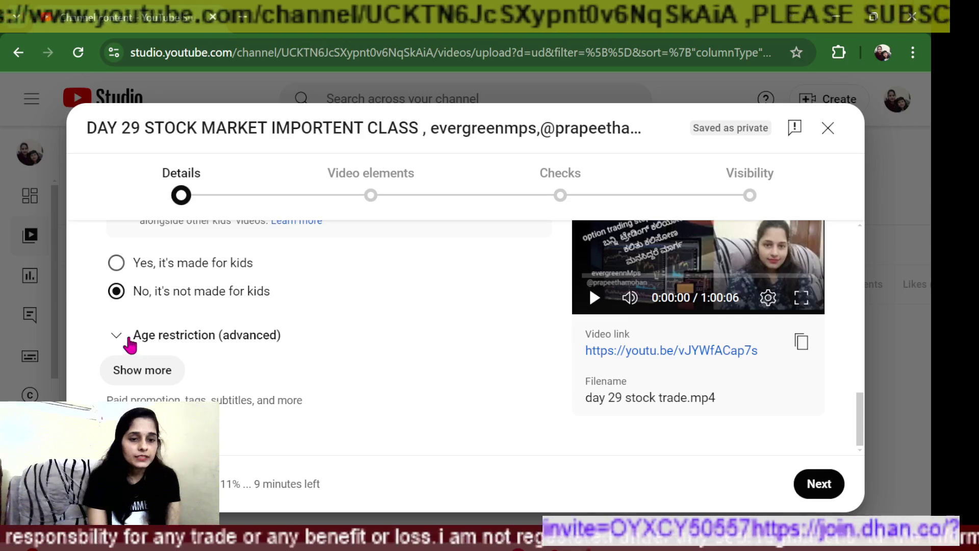
Examine the advanced age restriction options, collapse them again, and reveal the additional video detail settings.
{"action": "left_click", "coordinate": [130, 339]}
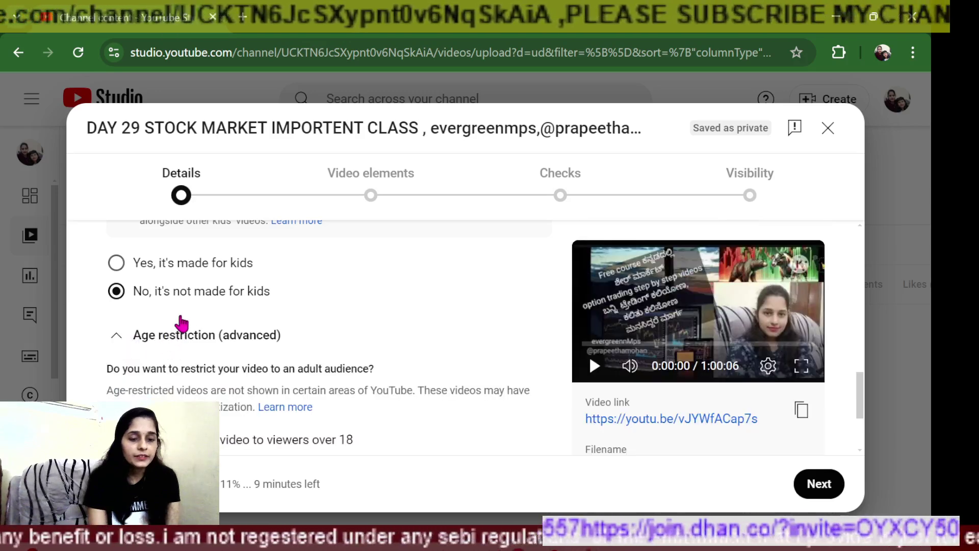
{"action": "scroll", "coordinate": [174, 306], "scroll_direction": "up", "scroll_amount": 2}
{"action": "scroll", "coordinate": [171, 302], "scroll_direction": "up", "scroll_amount": 1}
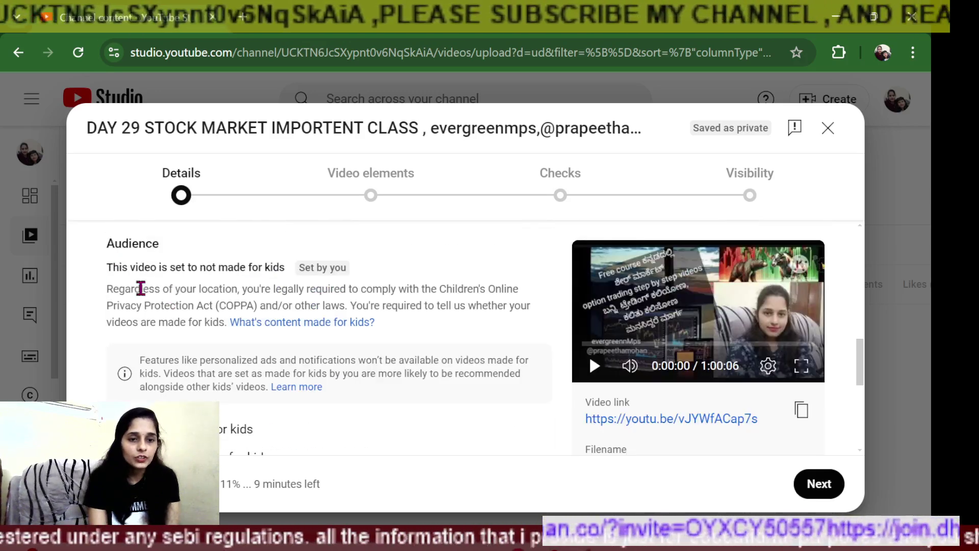
{"action": "scroll", "coordinate": [162, 387], "scroll_direction": "down", "scroll_amount": 3}
{"action": "scroll", "coordinate": [161, 387], "scroll_direction": "down", "scroll_amount": 2}
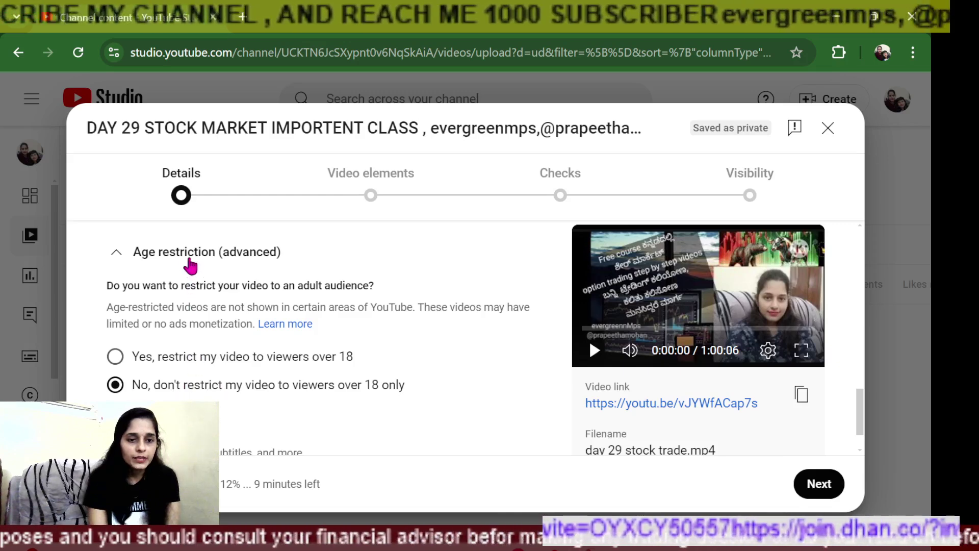
{"action": "scroll", "coordinate": [186, 269], "scroll_direction": "up", "scroll_amount": 2}
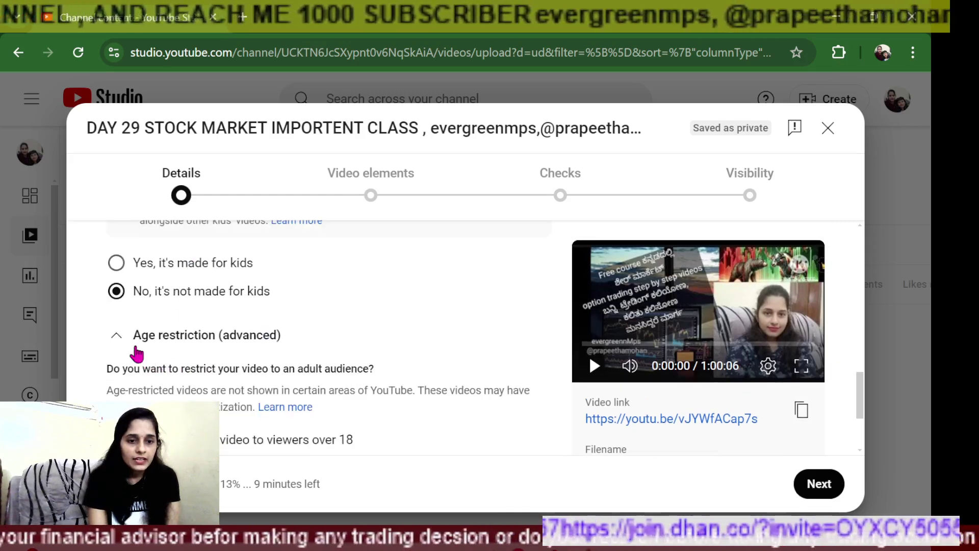
{"action": "left_click", "coordinate": [118, 337]}
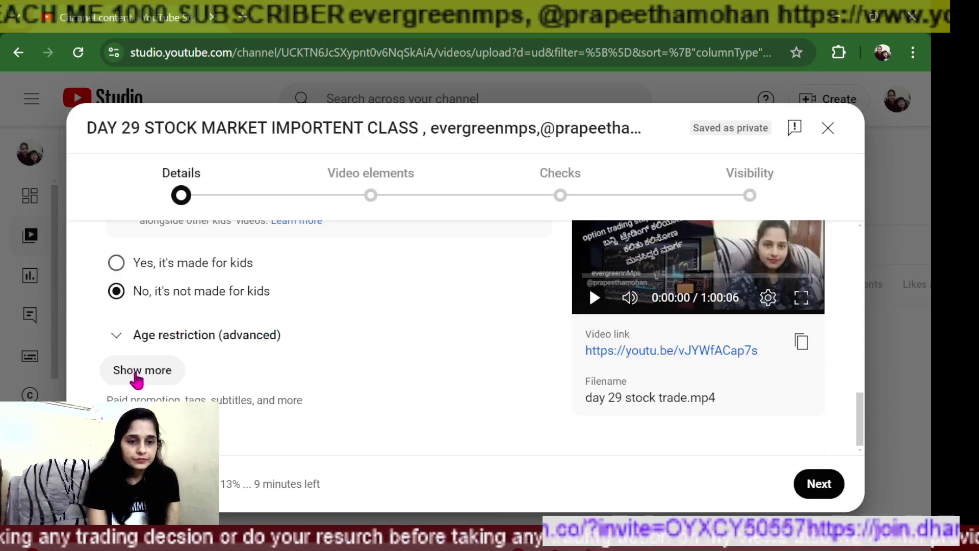
{"action": "left_click", "coordinate": [136, 370]}
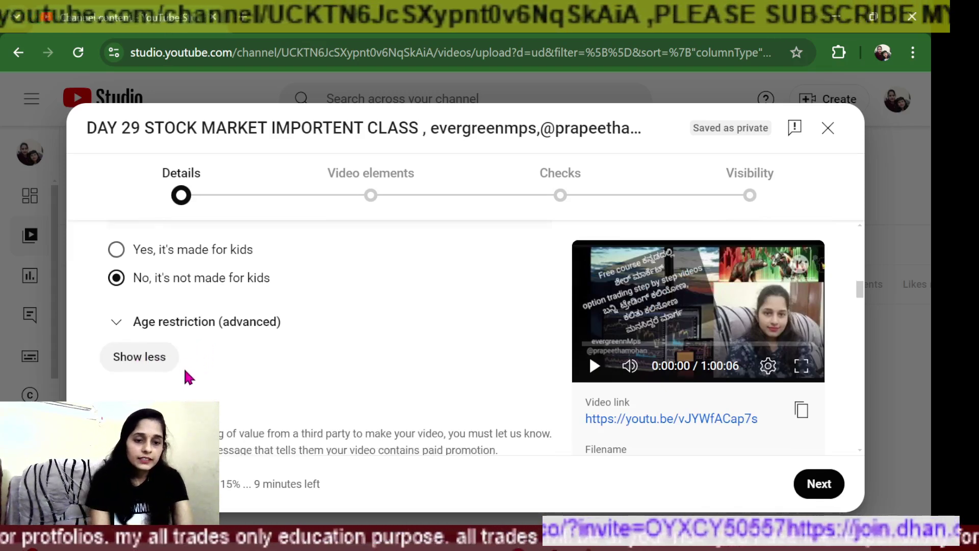
Expand the advanced age restriction settings and choose not to restrict the video to viewers over 18 only.
{"action": "scroll", "coordinate": [183, 366], "scroll_direction": "down", "scroll_amount": 3}
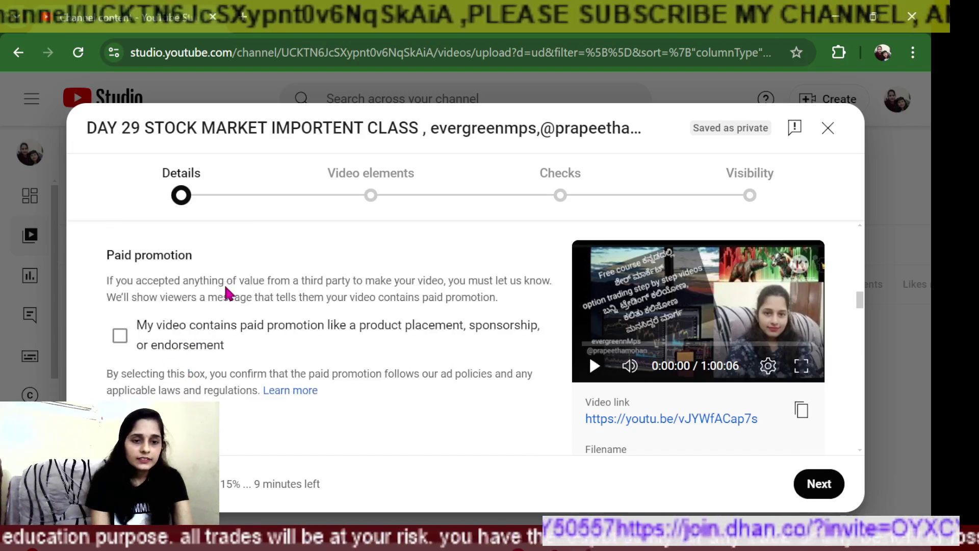
{"action": "scroll", "coordinate": [221, 283], "scroll_direction": "up", "scroll_amount": 3}
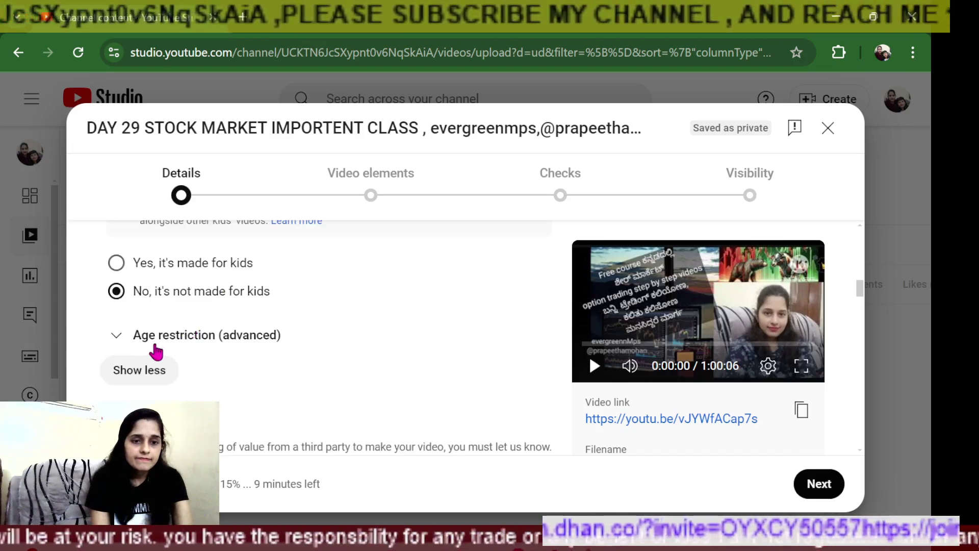
{"action": "left_click", "coordinate": [117, 336]}
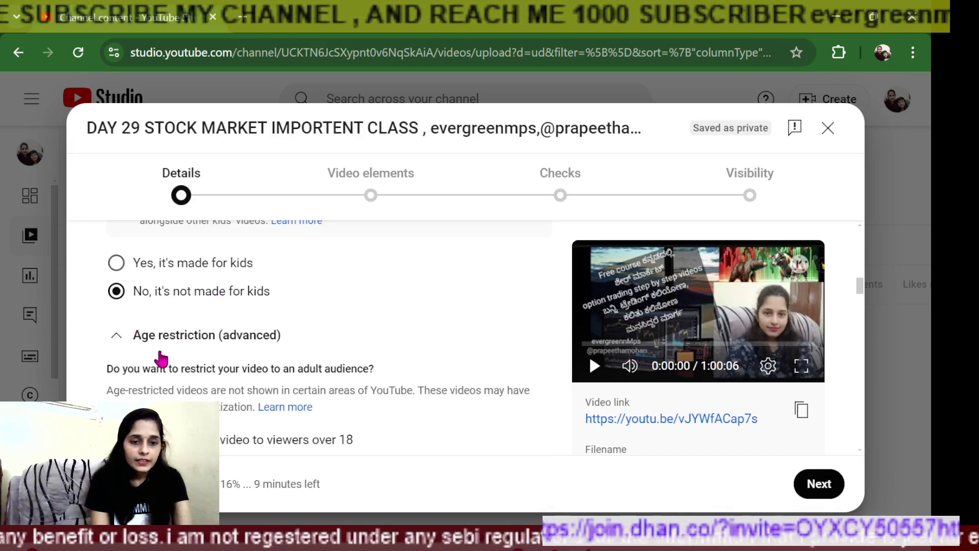
{"action": "scroll", "coordinate": [255, 346], "scroll_direction": "down", "scroll_amount": 2}
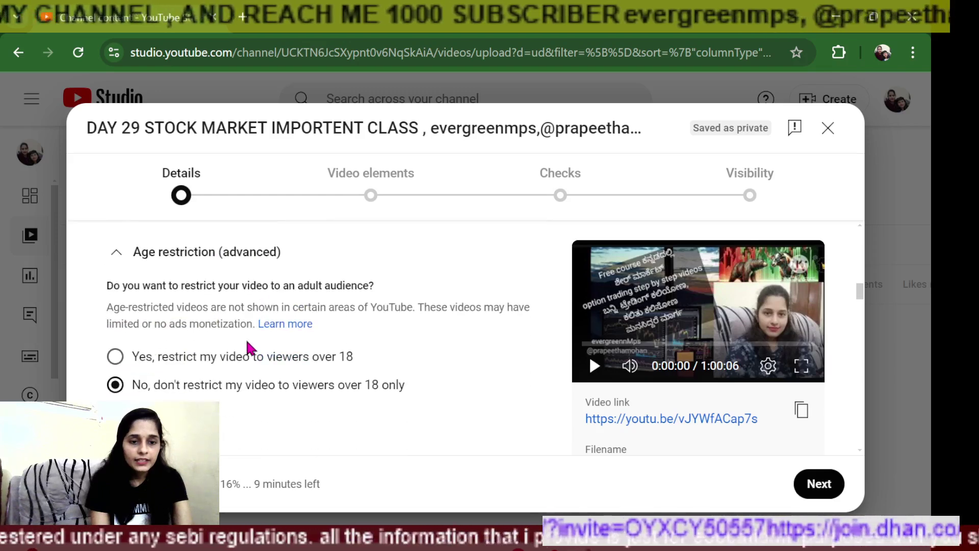
{"action": "scroll", "coordinate": [212, 310], "scroll_direction": "up", "scroll_amount": 2}
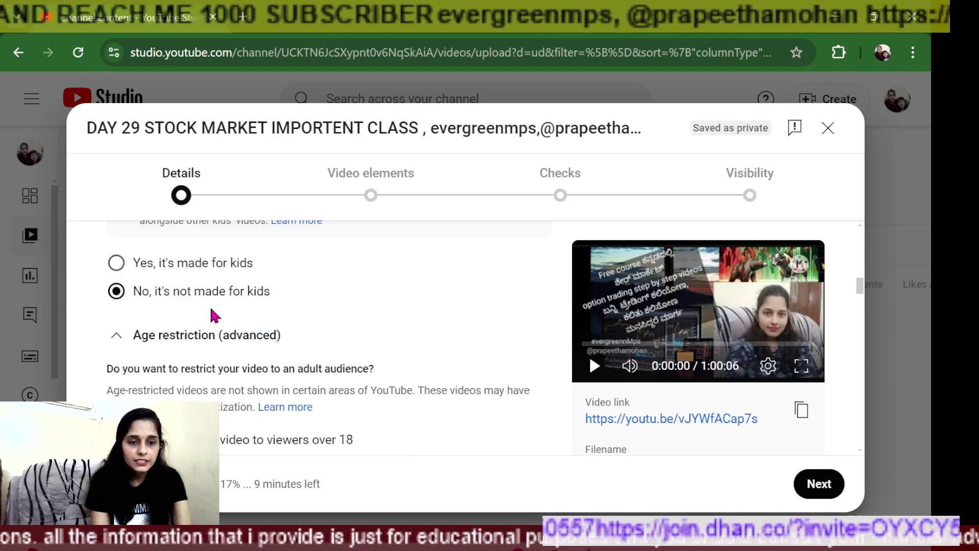
{"action": "scroll", "coordinate": [212, 321], "scroll_direction": "down", "scroll_amount": 4}
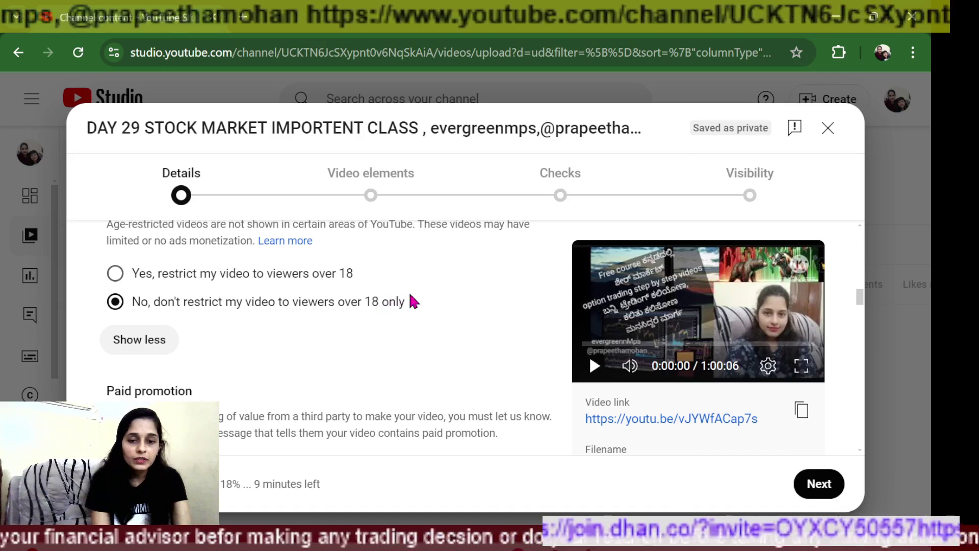
{"action": "left_click", "coordinate": [116, 306]}
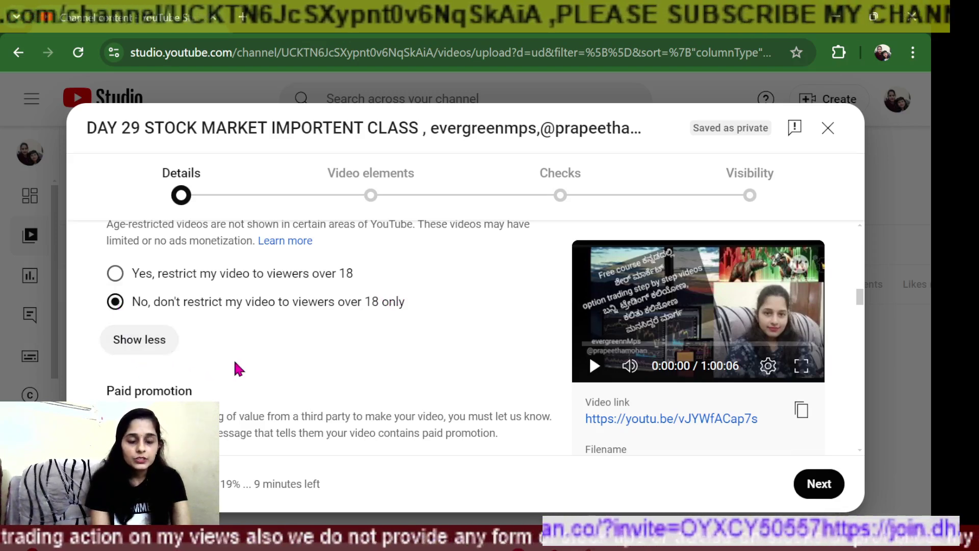
Answer No to the altered content question for the video.
{"action": "scroll", "coordinate": [231, 351], "scroll_direction": "down", "scroll_amount": 2}
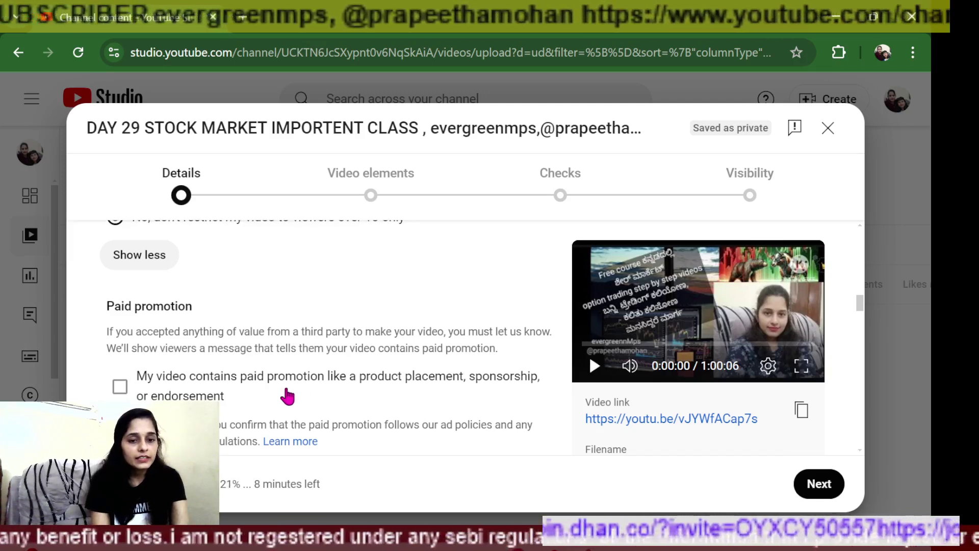
{"action": "scroll", "coordinate": [164, 353], "scroll_direction": "down", "scroll_amount": 2}
{"action": "scroll", "coordinate": [192, 388], "scroll_direction": "down", "scroll_amount": 1}
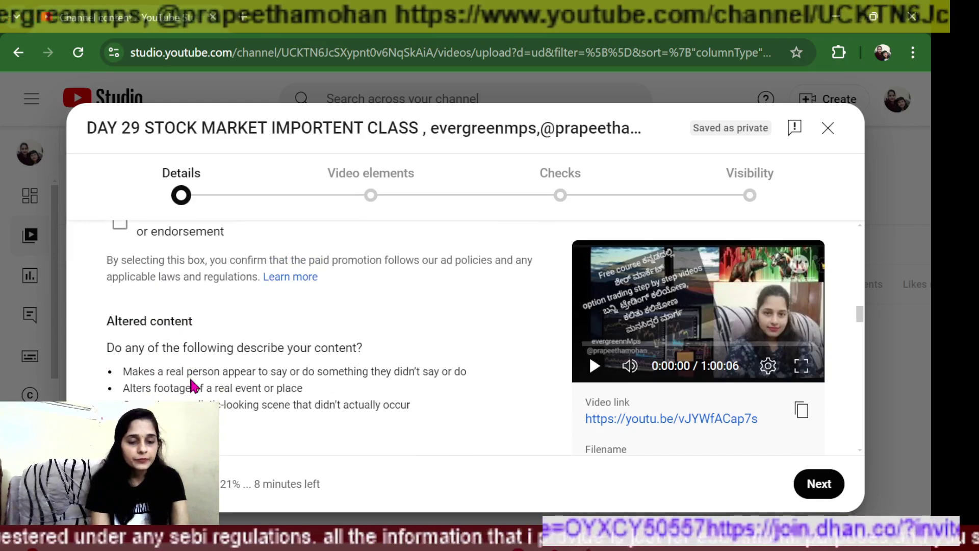
{"action": "scroll", "coordinate": [174, 373], "scroll_direction": "down", "scroll_amount": 2}
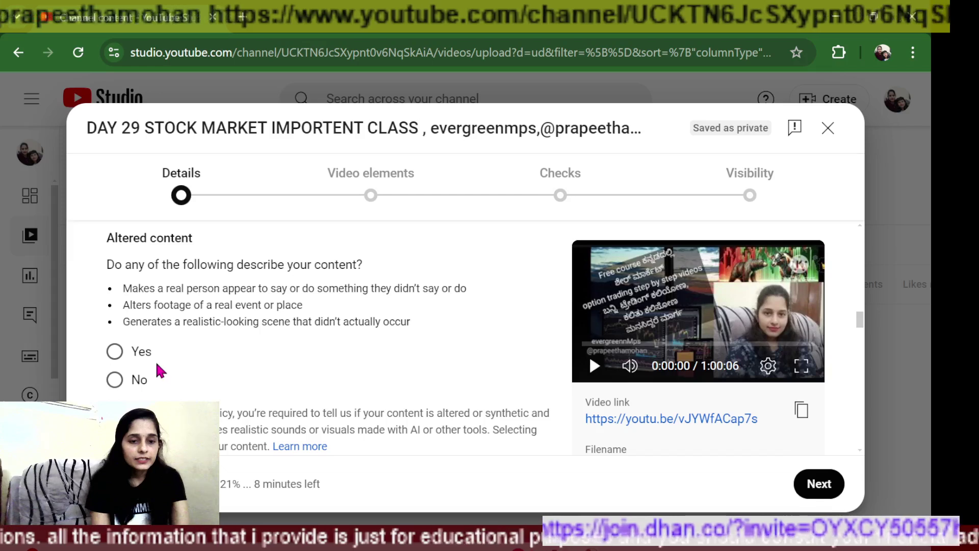
{"action": "left_click", "coordinate": [115, 379]}
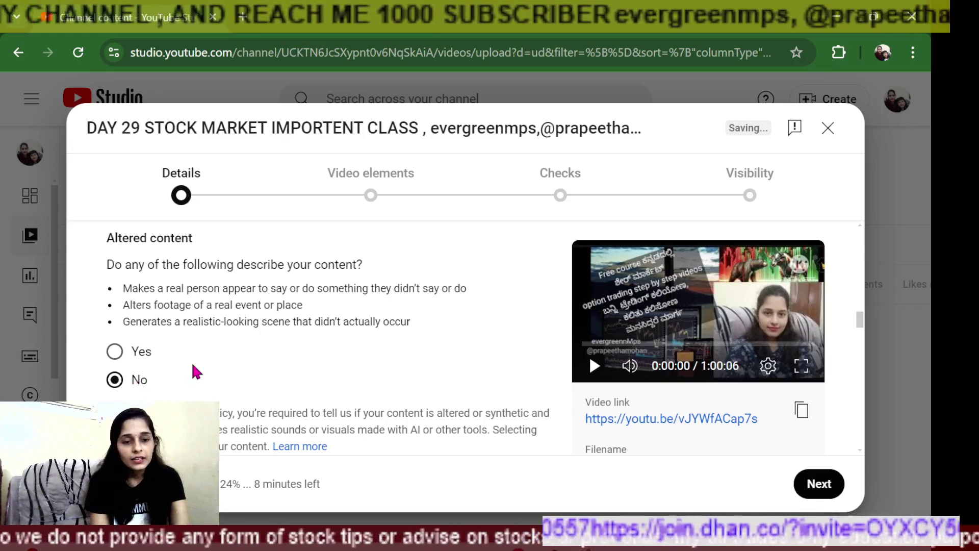
Allow automatic chapters and key moments for the video.
{"action": "scroll", "coordinate": [256, 365], "scroll_direction": "down", "scroll_amount": 3}
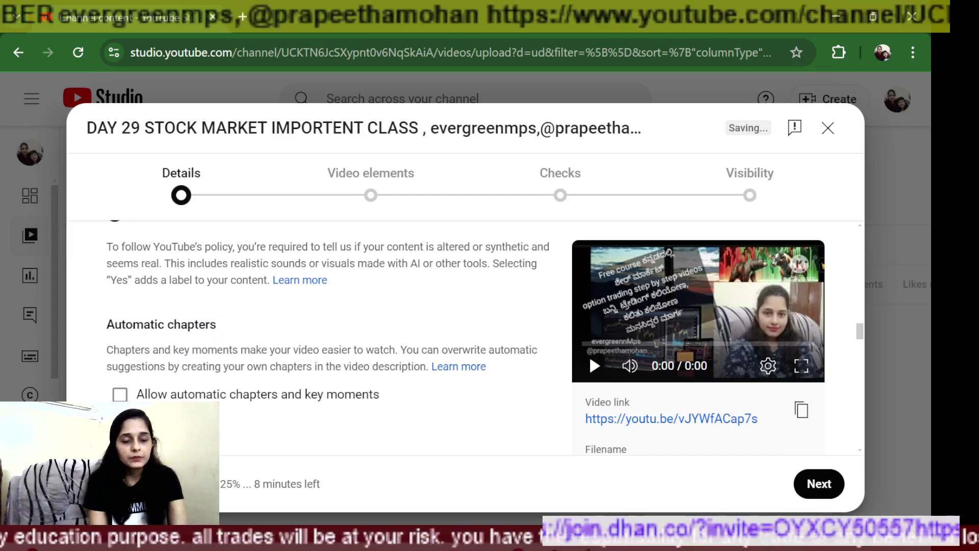
{"action": "left_click", "coordinate": [120, 394]}
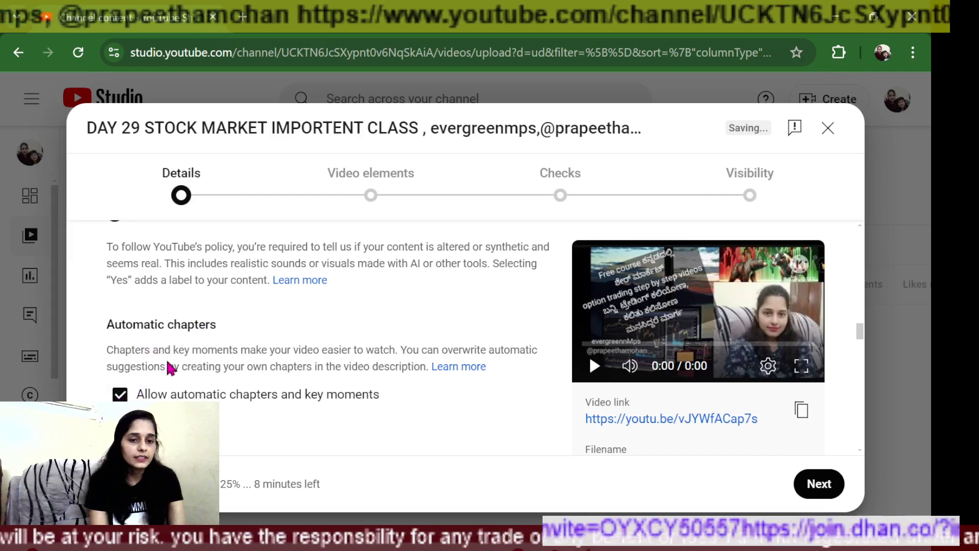
{"action": "scroll", "coordinate": [262, 313], "scroll_direction": "down", "scroll_amount": 2}
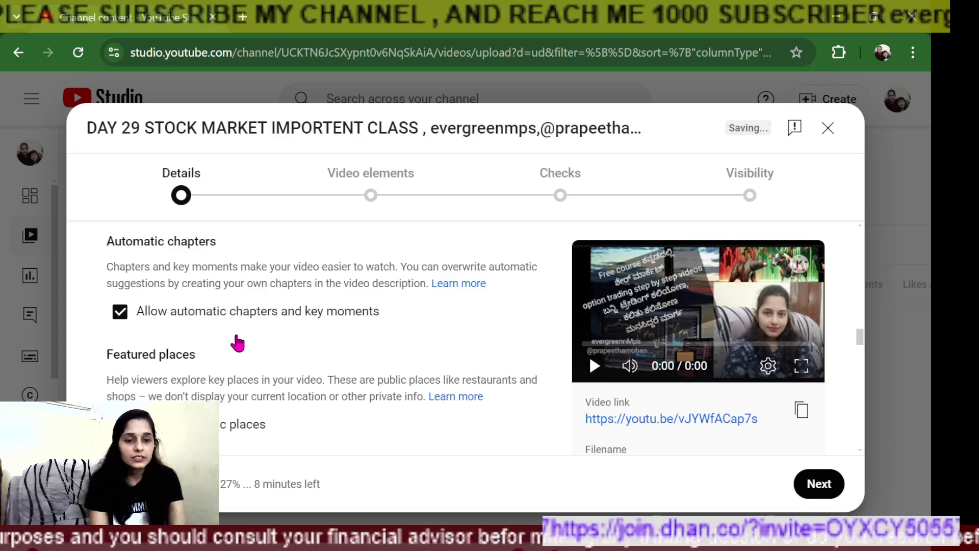
Examine the featured places and automatic concepts settings and the start of the video's tag list.
{"action": "scroll", "coordinate": [239, 341], "scroll_direction": "down", "scroll_amount": 3}
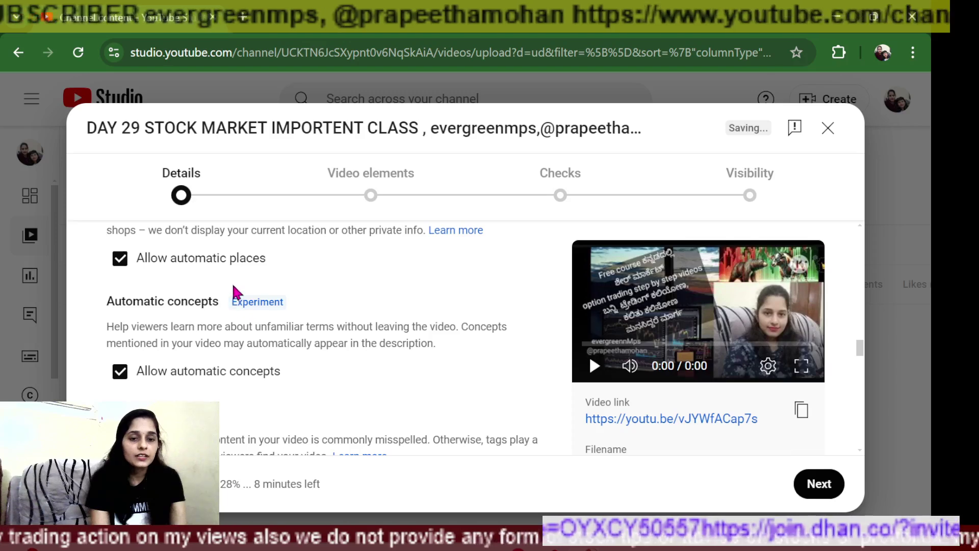
{"action": "scroll", "coordinate": [232, 285], "scroll_direction": "up", "scroll_amount": 2}
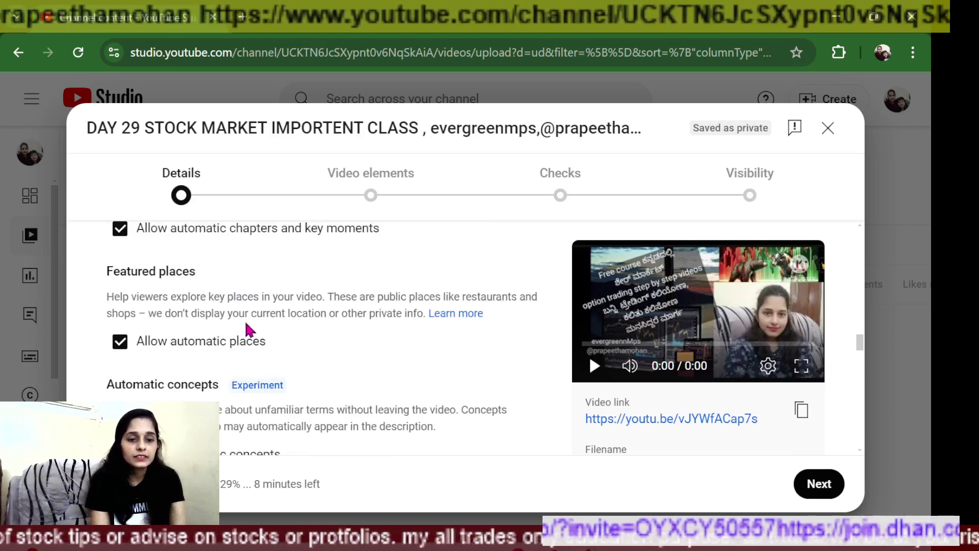
{"action": "scroll", "coordinate": [247, 326], "scroll_direction": "down", "scroll_amount": 2}
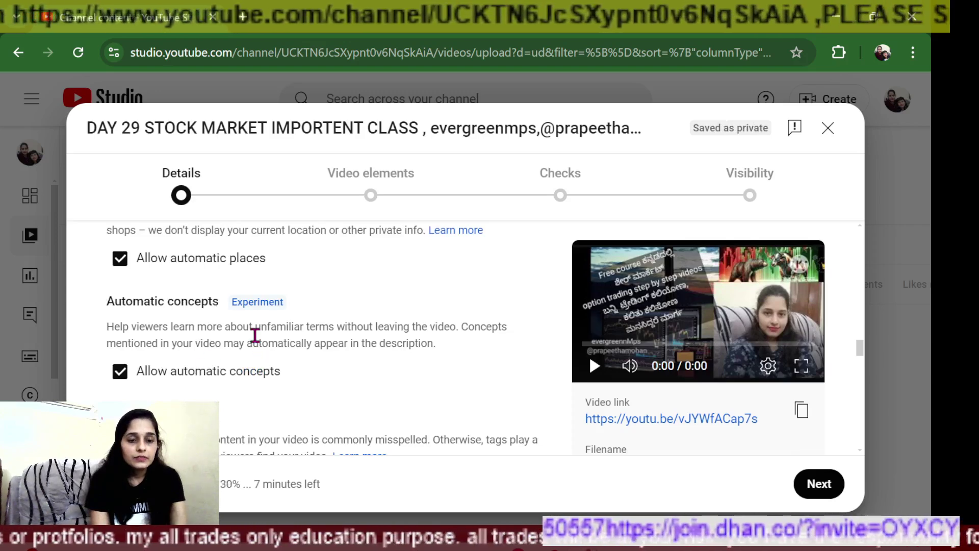
{"action": "scroll", "coordinate": [251, 338], "scroll_direction": "down", "scroll_amount": 4}
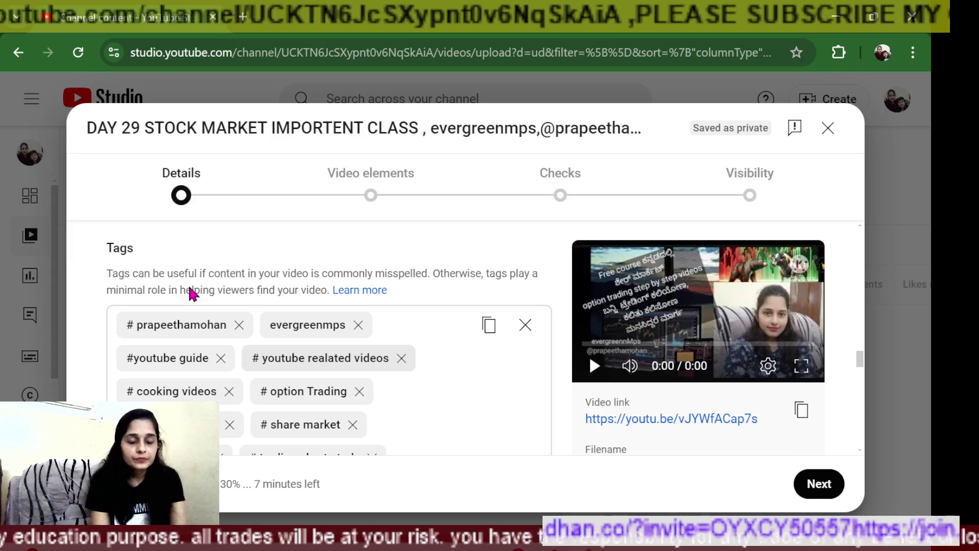
{"action": "scroll", "coordinate": [188, 284], "scroll_direction": "up", "scroll_amount": 3}
{"action": "scroll", "coordinate": [353, 365], "scroll_direction": "up", "scroll_amount": 1}
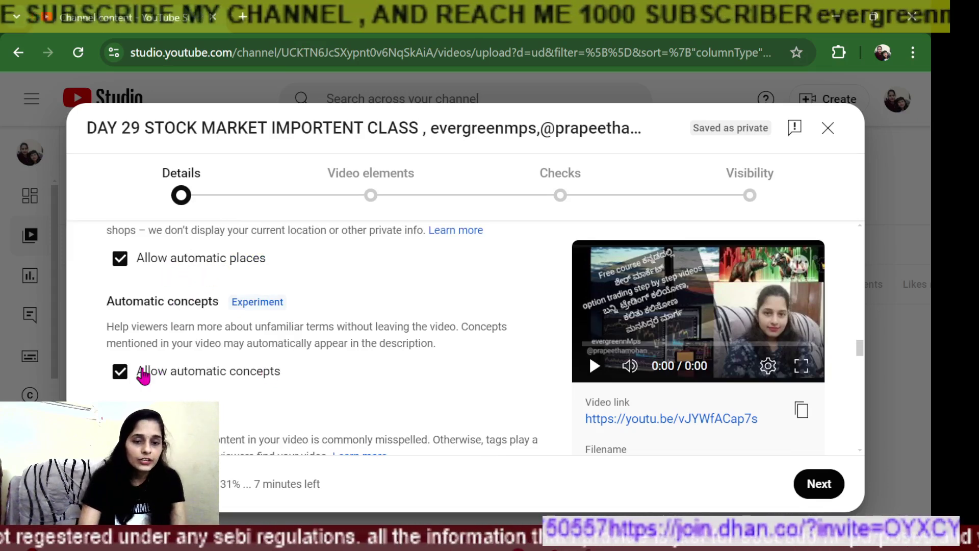
{"action": "scroll", "coordinate": [274, 357], "scroll_direction": "down", "scroll_amount": 3}
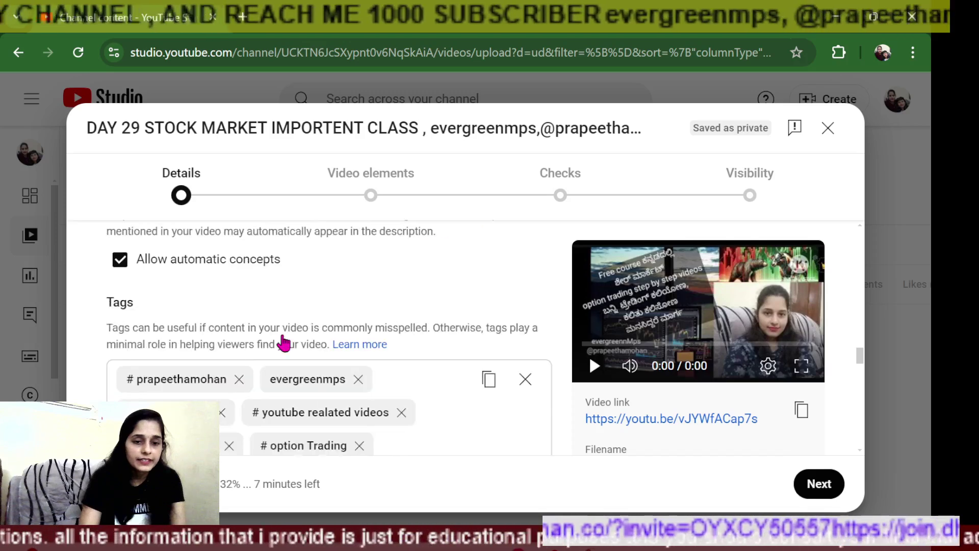
{"action": "scroll", "coordinate": [277, 322], "scroll_direction": "up", "scroll_amount": 3}
{"action": "scroll", "coordinate": [274, 313], "scroll_direction": "up", "scroll_amount": 5}
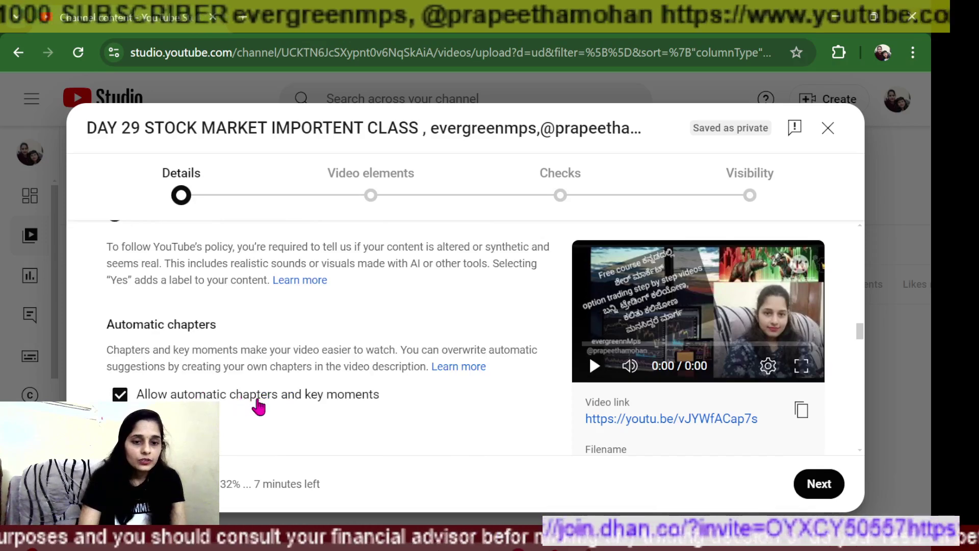
{"action": "scroll", "coordinate": [258, 390], "scroll_direction": "down", "scroll_amount": 5}
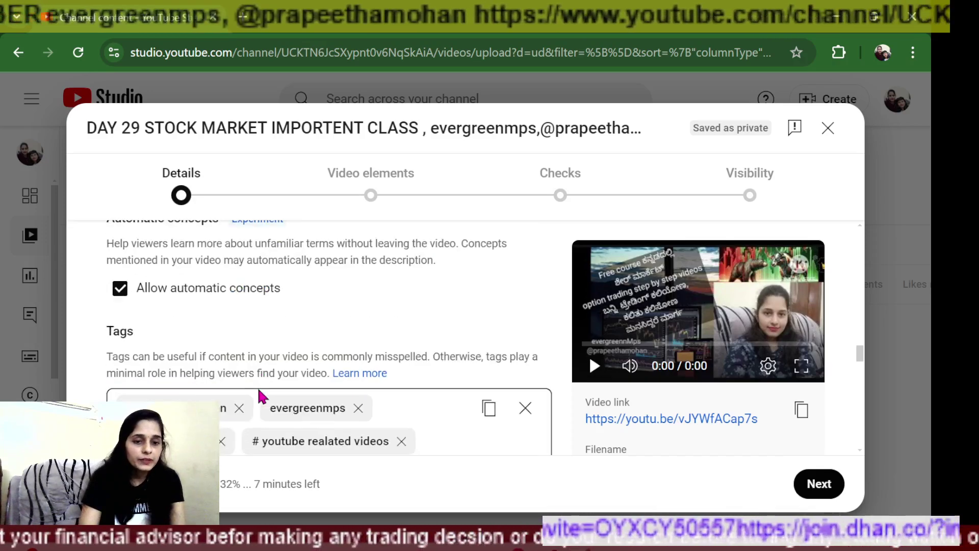
Add a "#" in front of the evergreenmps tag in the video's tag list.
{"action": "scroll", "coordinate": [219, 368], "scroll_direction": "down", "scroll_amount": 3}
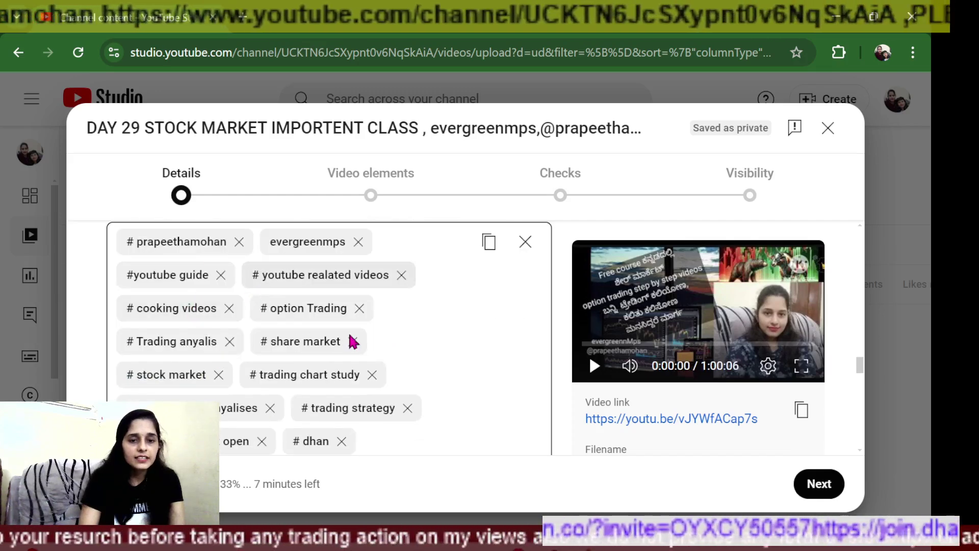
{"action": "scroll", "coordinate": [390, 299], "scroll_direction": "up", "scroll_amount": 2}
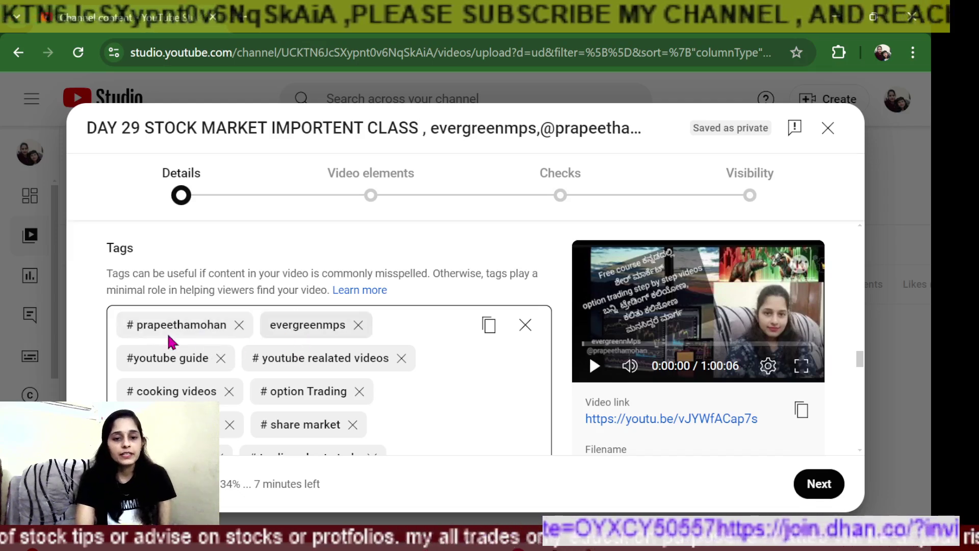
{"action": "left_click_drag", "start_coordinate": [145, 332], "coordinate": [293, 327]}
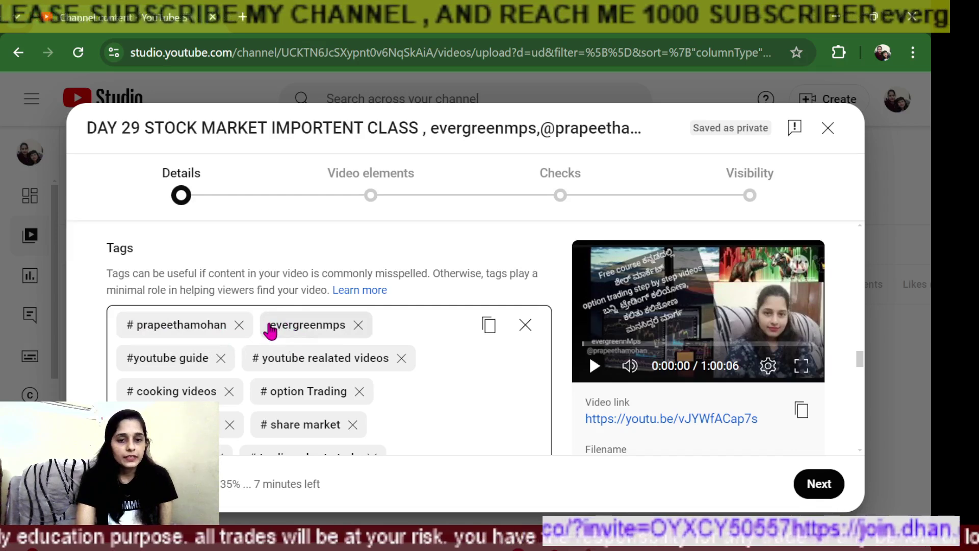
{"action": "left_click", "coordinate": [270, 326]}
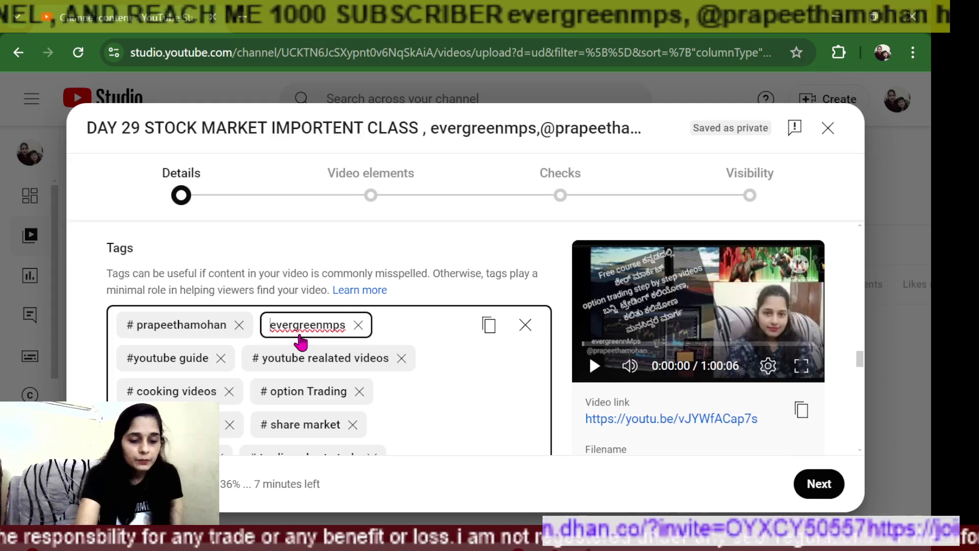
{"action": "type", "text": "#"}
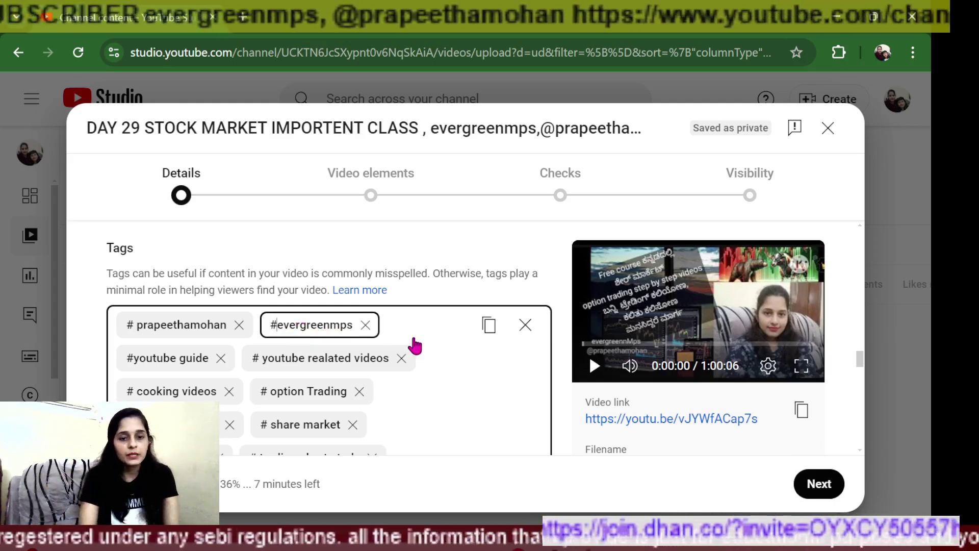
{"action": "key", "text": "Return"}
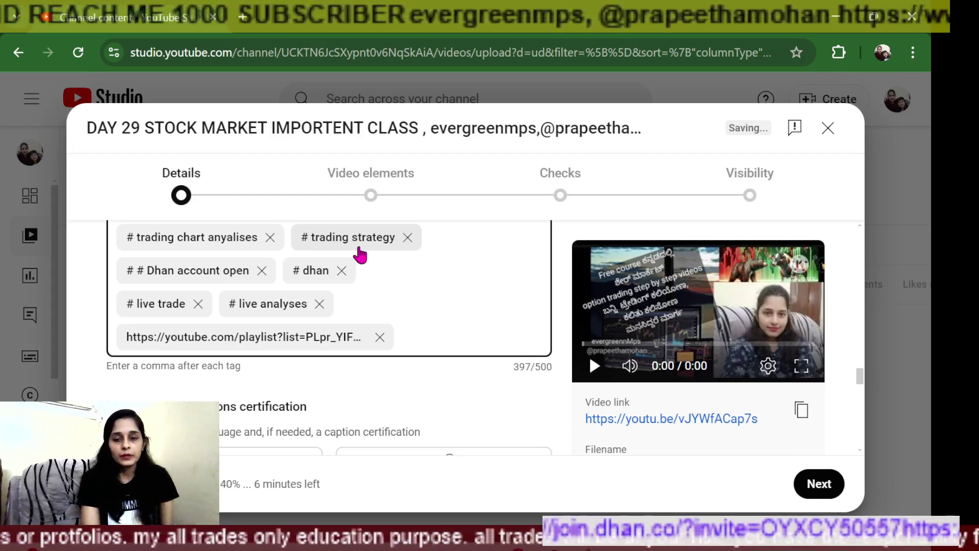
Remove the cooking videos, option Trading, Trading anyalis, share market and stock market tags from the video.
{"action": "left_click", "coordinate": [282, 319]}
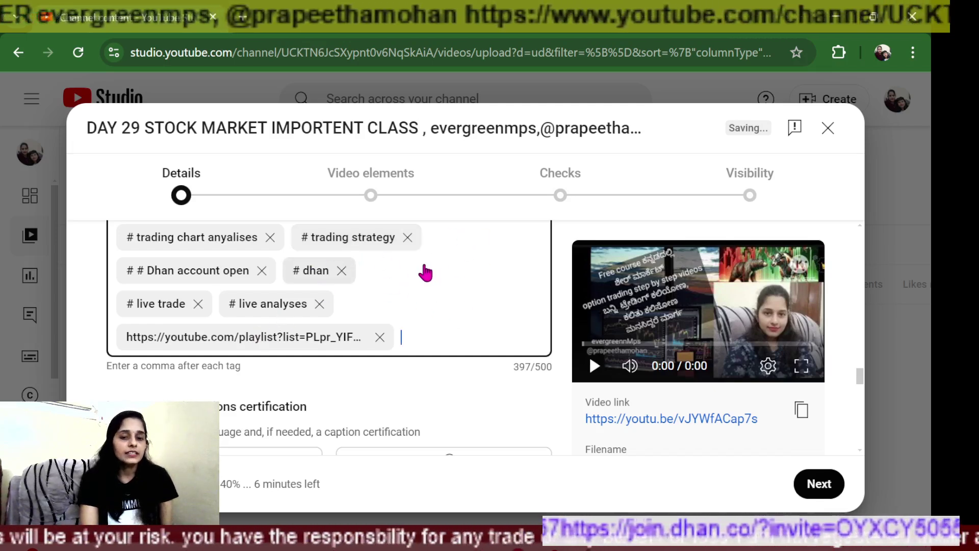
{"action": "scroll", "coordinate": [465, 293], "scroll_direction": "up", "scroll_amount": 3}
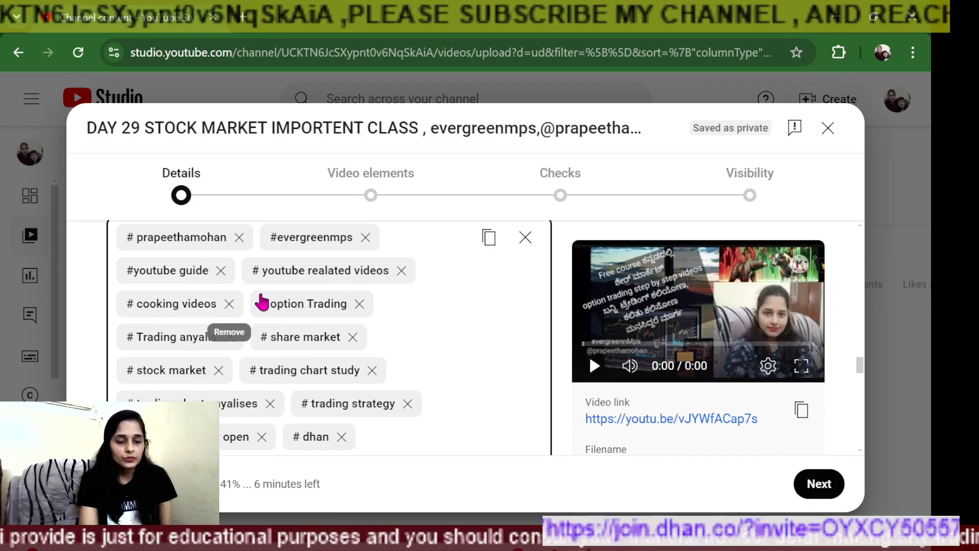
{"action": "left_click", "coordinate": [228, 305]}
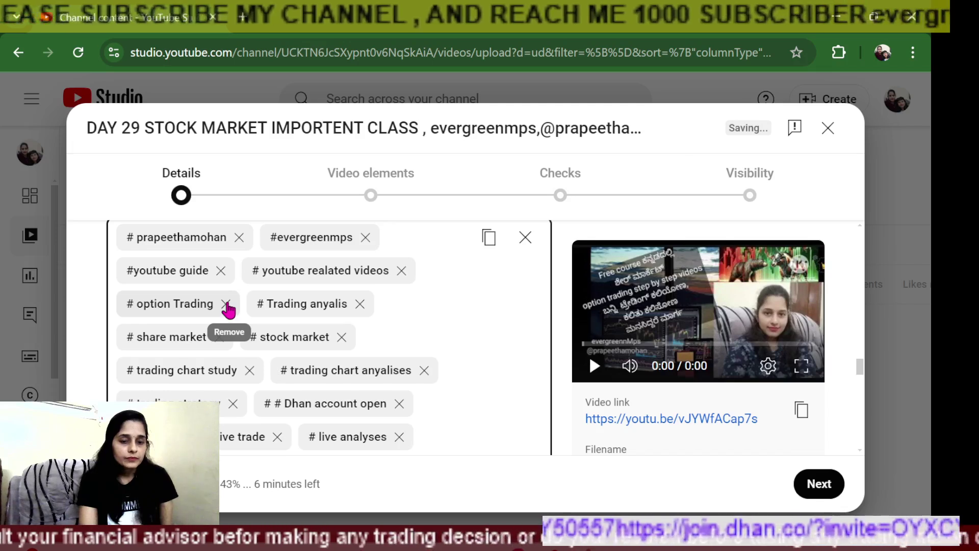
{"action": "left_click", "coordinate": [228, 305]}
{"action": "left_click", "coordinate": [229, 305]}
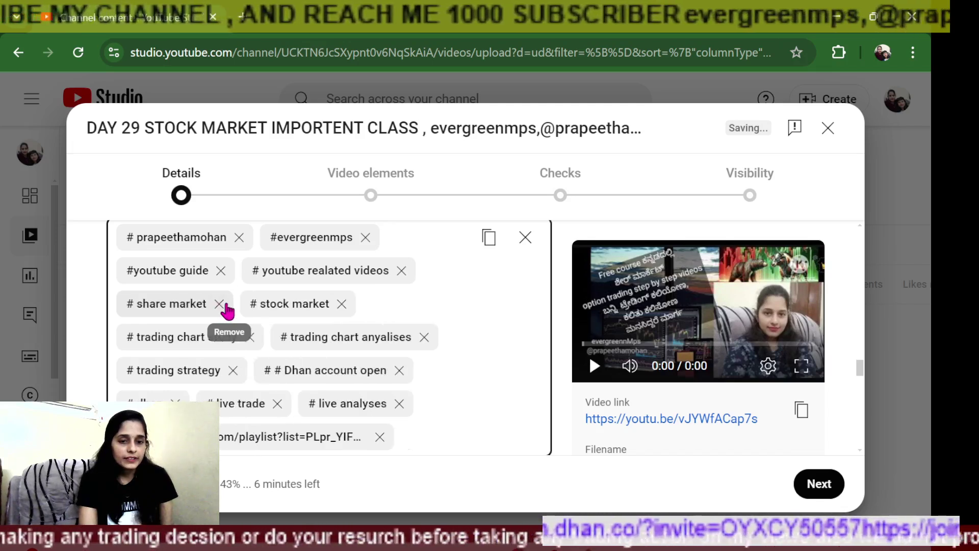
{"action": "left_click", "coordinate": [226, 305]}
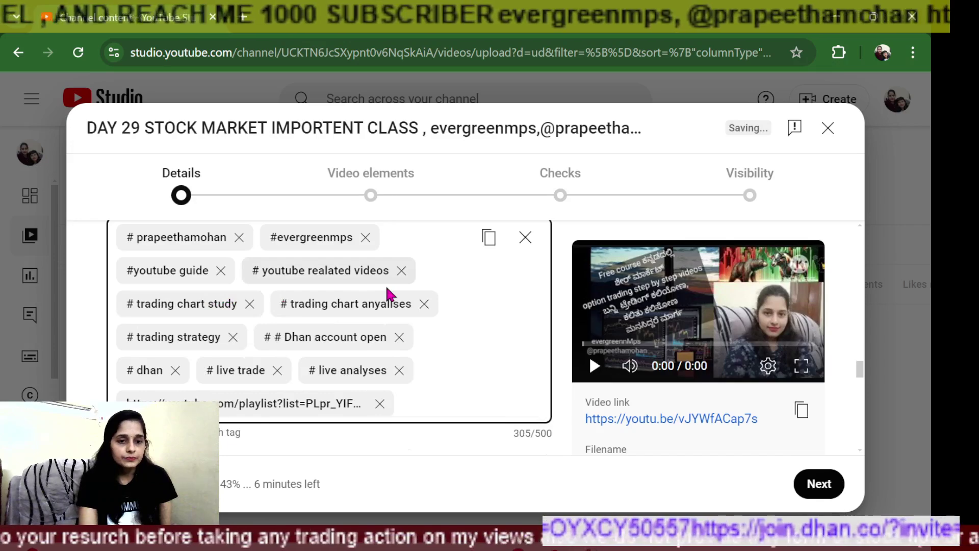
{"action": "scroll", "coordinate": [381, 324], "scroll_direction": "down", "scroll_amount": 3}
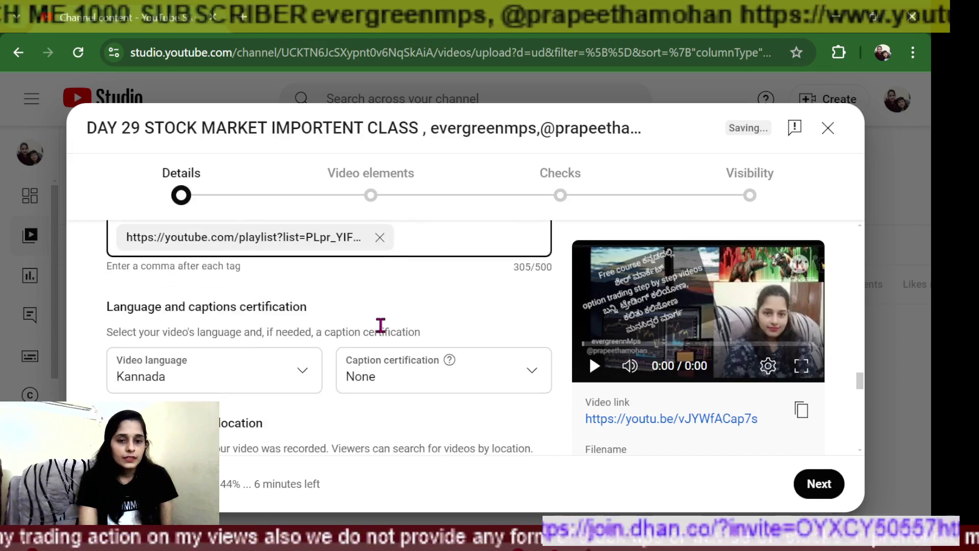
{"action": "scroll", "coordinate": [403, 278], "scroll_direction": "up", "scroll_amount": 3}
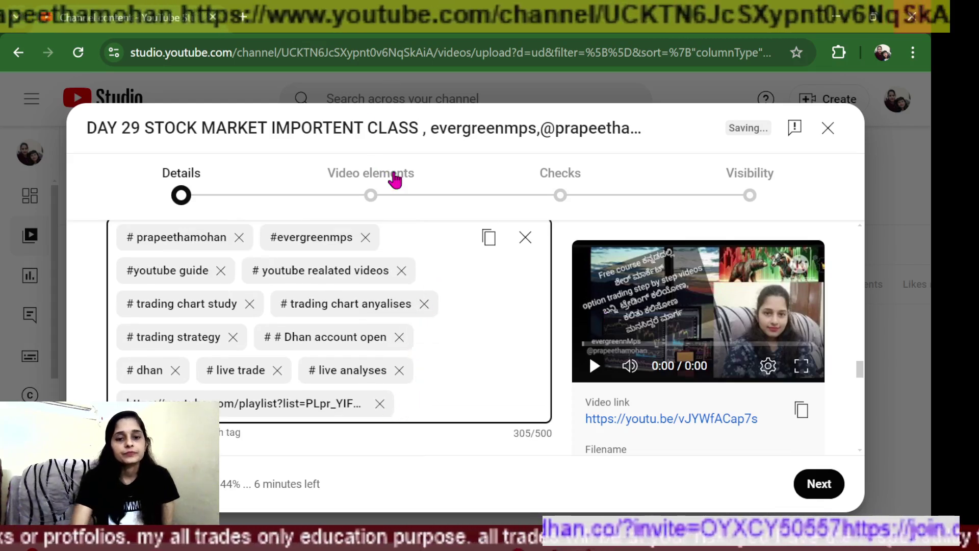
Add the tag "# how to anyaylises stock market" at the end of the video's tag list.
{"action": "left_click", "coordinate": [406, 400]}
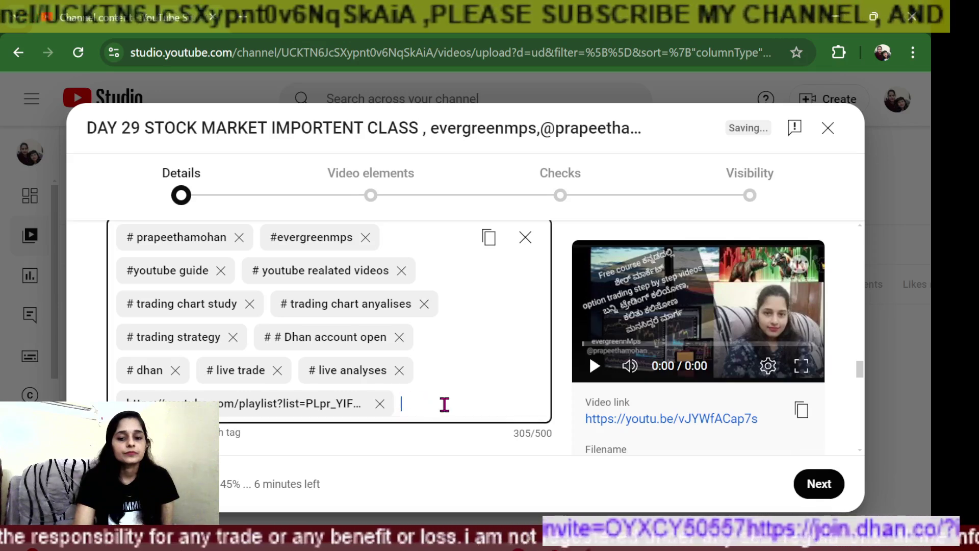
{"action": "type", "text": "#"}
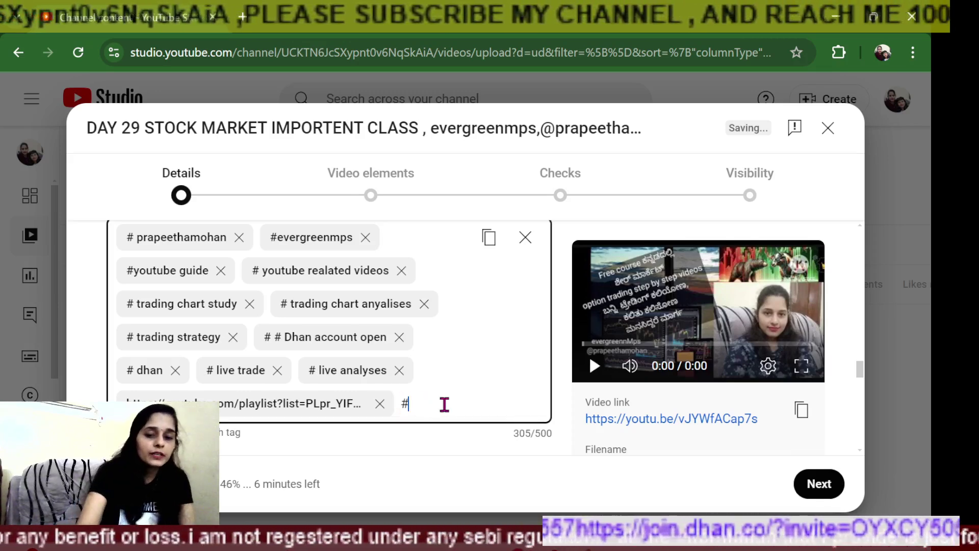
{"action": "type", "text": " s"}
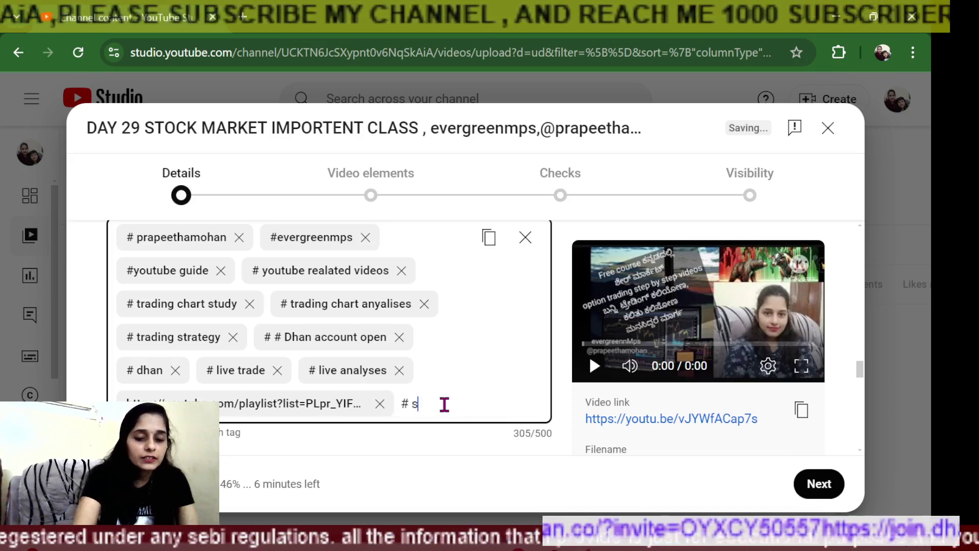
{"action": "key", "text": "BackSpace"}
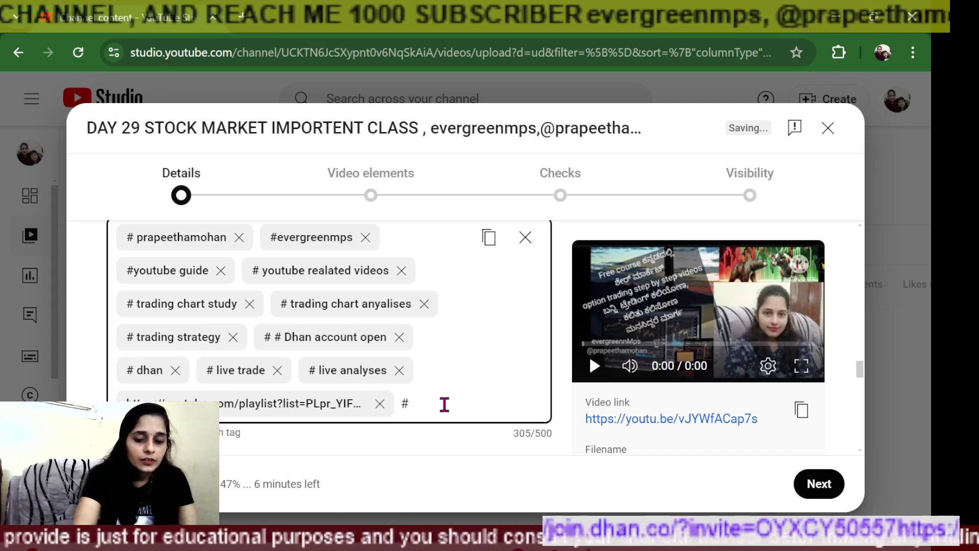
{"action": "type", "text": "how"}
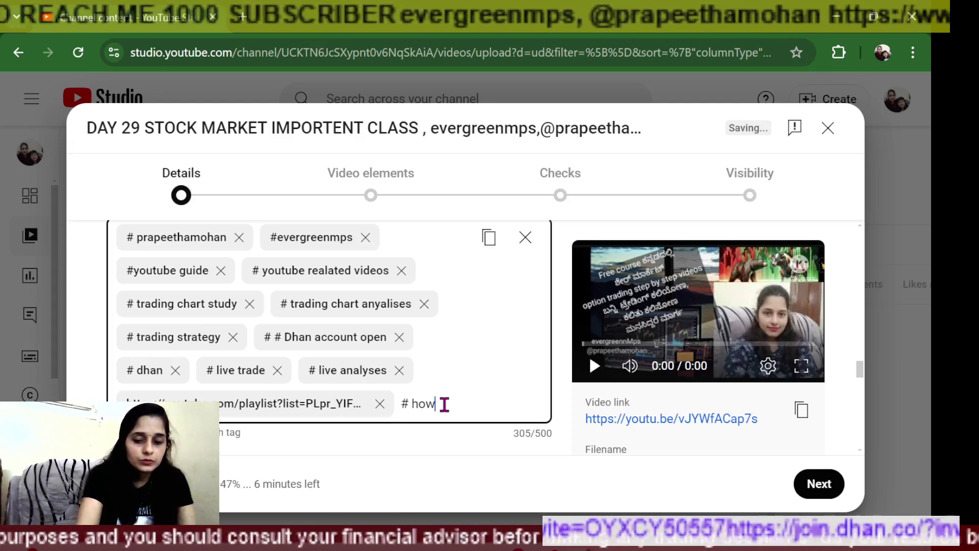
{"action": "type", "text": " to "}
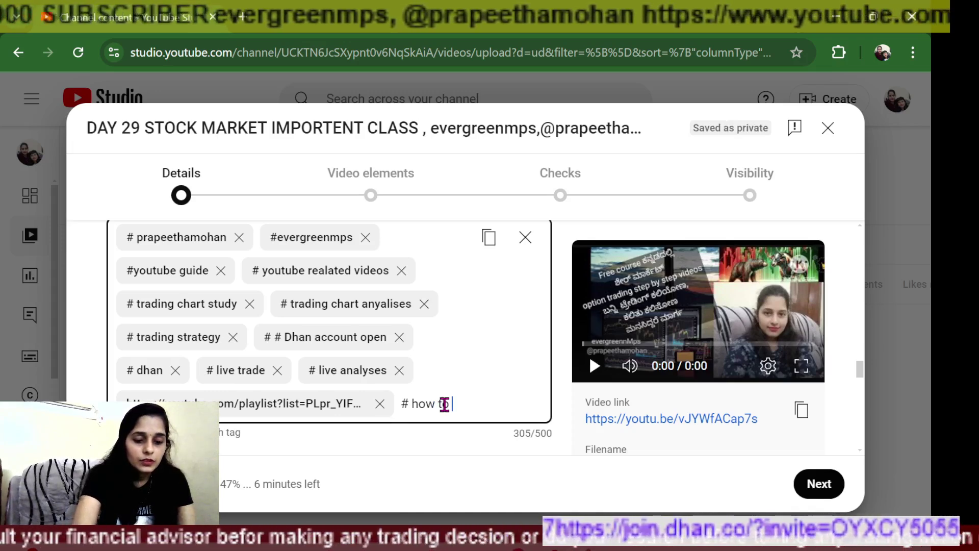
{"action": "type", "text": "an"}
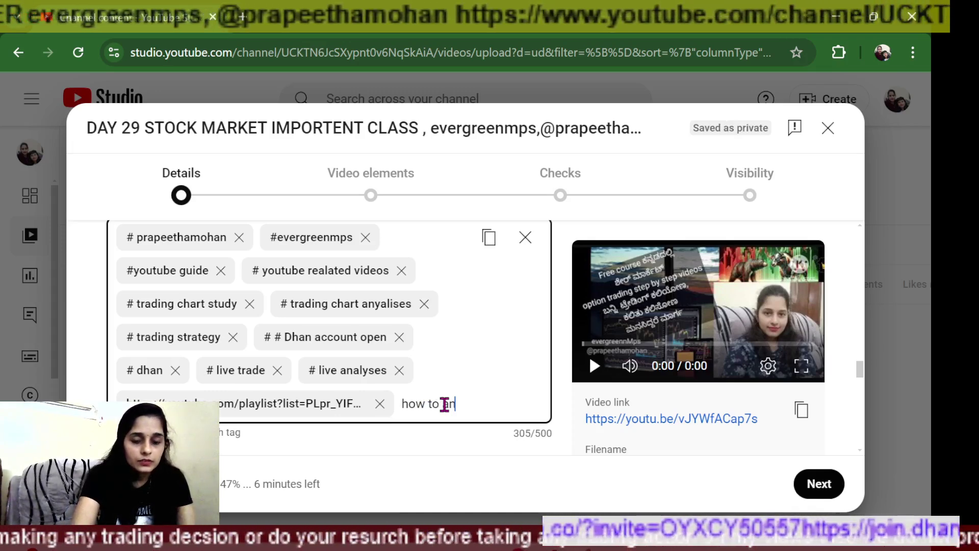
{"action": "type", "text": "ya"}
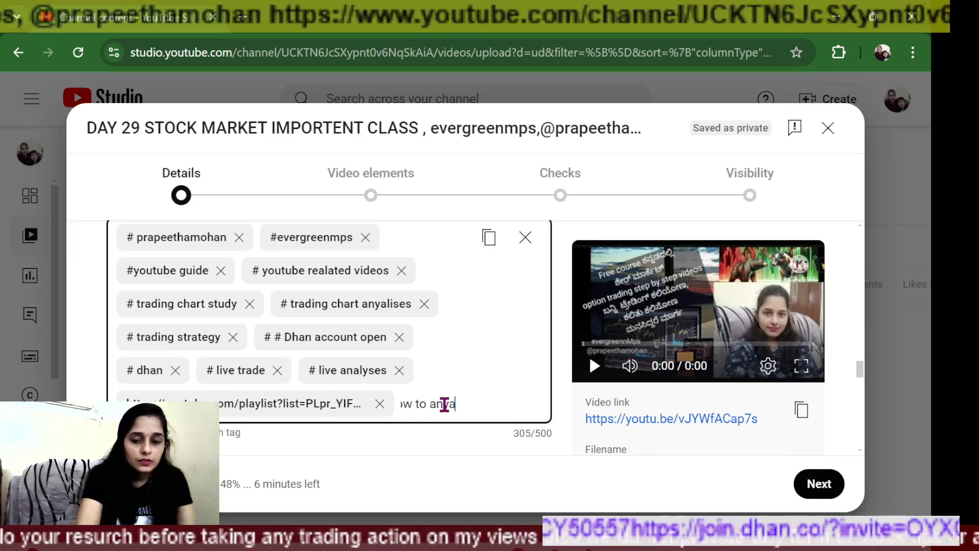
{"action": "type", "text": "ly"}
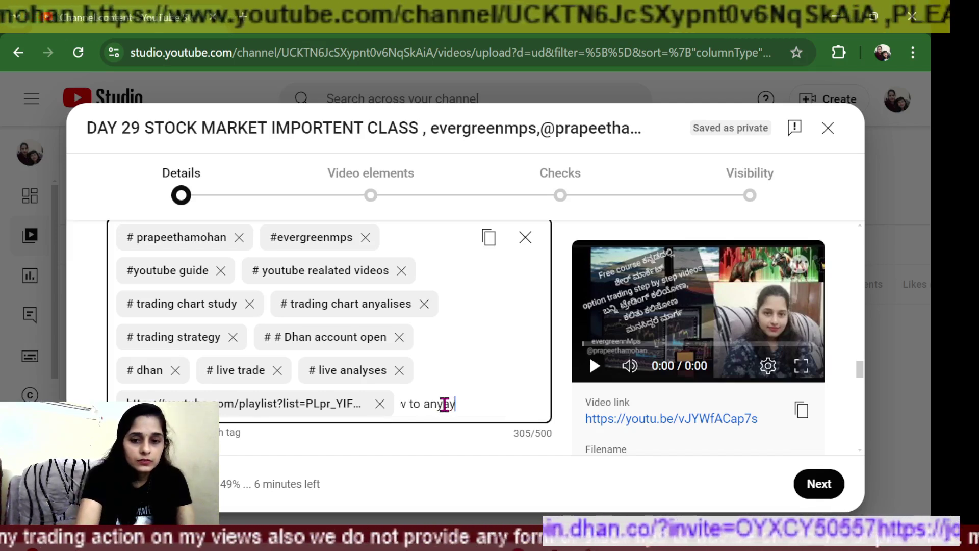
{"action": "type", "text": "lises"}
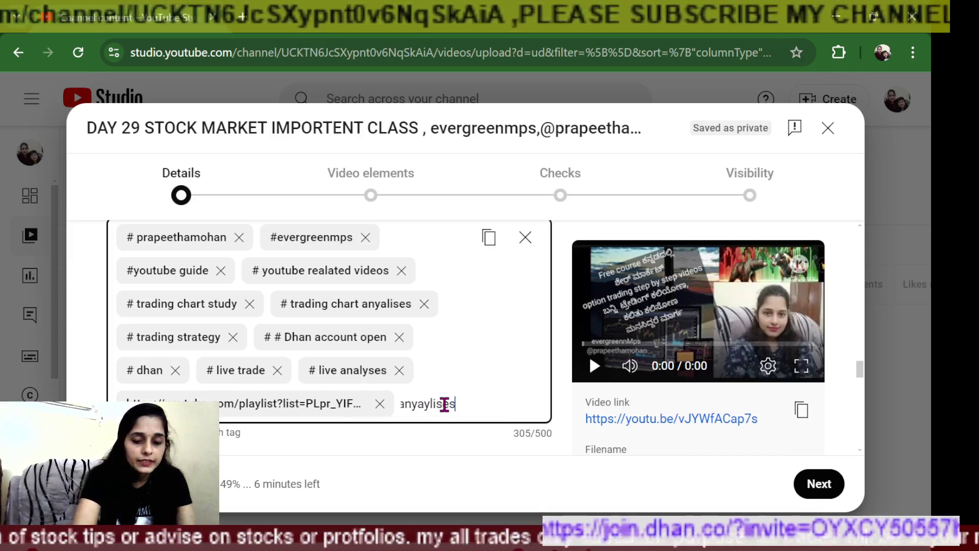
{"action": "type", "text": " sto"}
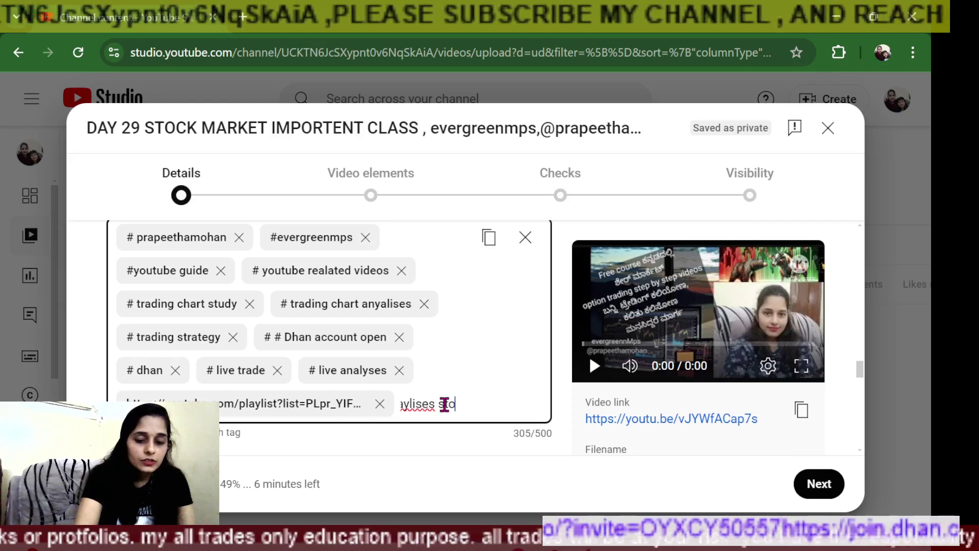
{"action": "type", "text": "ck m"}
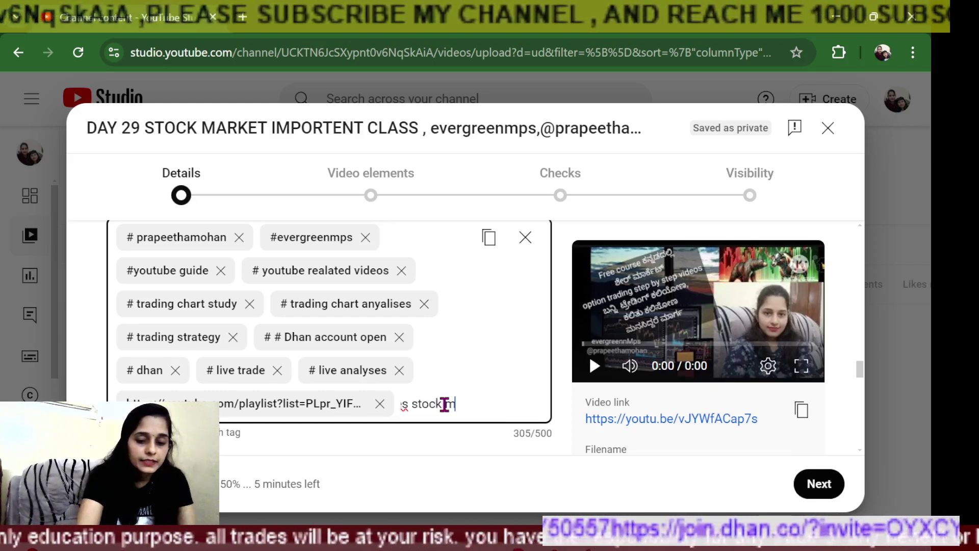
{"action": "type", "text": "ark"}
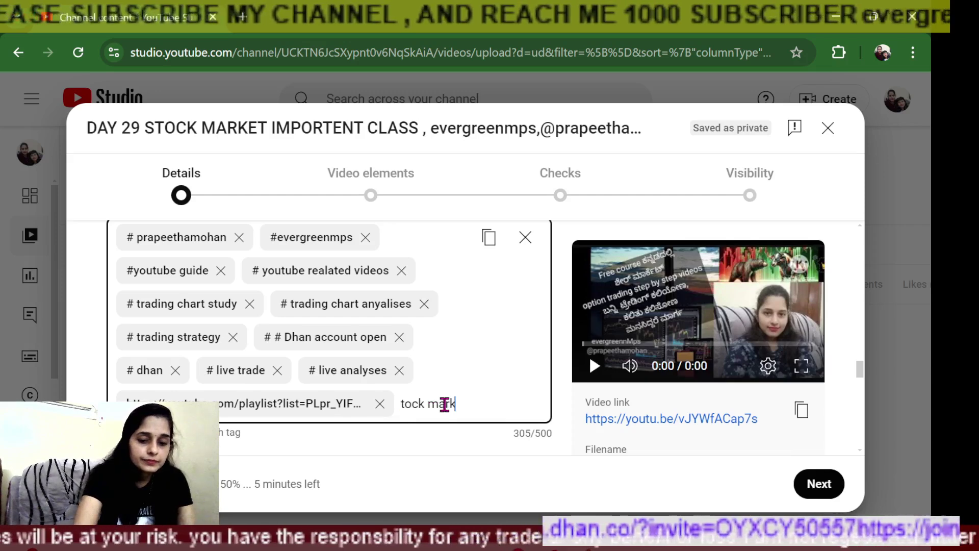
{"action": "type", "text": "et"}
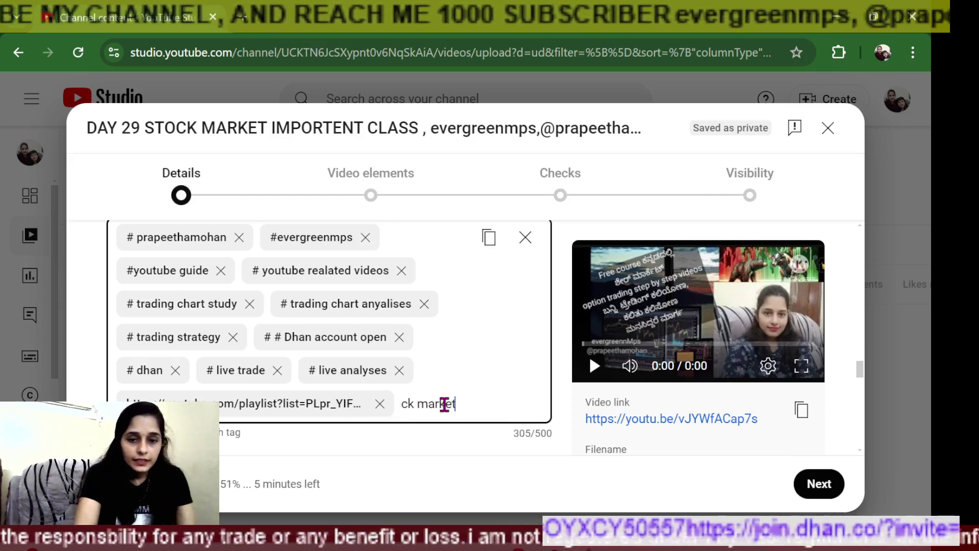
{"action": "key", "text": "Return"}
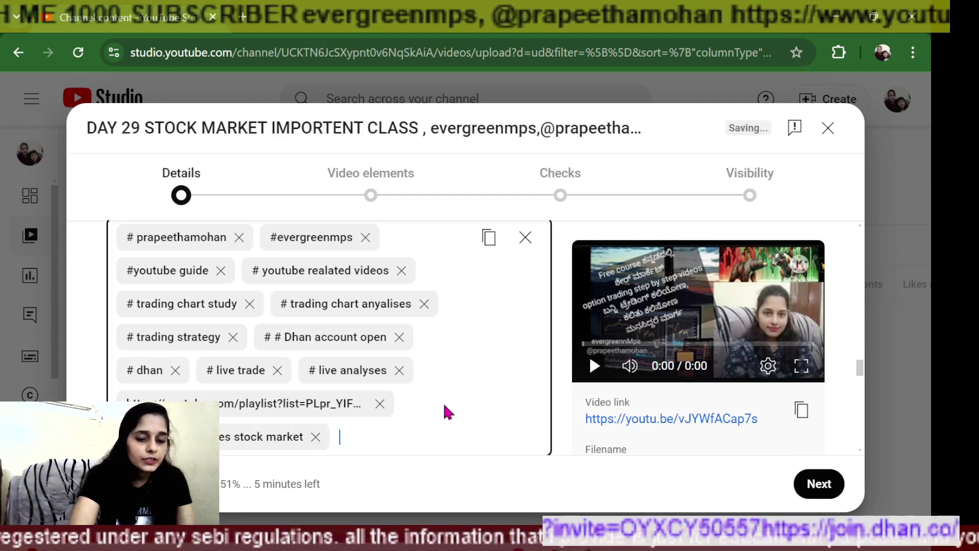
Enter "#stock market" as a further tag for the video.
{"action": "type", "text": "#"}
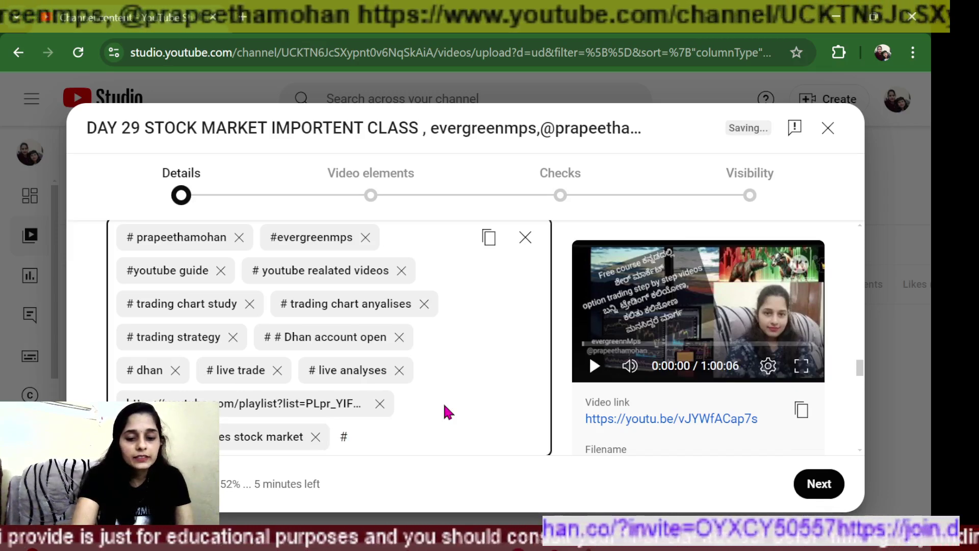
{"action": "type", "text": "sto"}
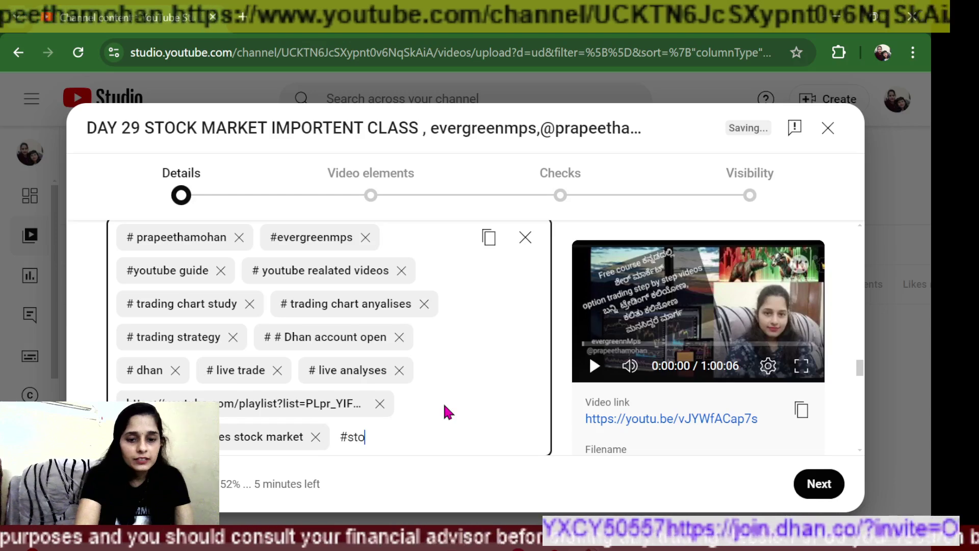
{"action": "type", "text": "c"}
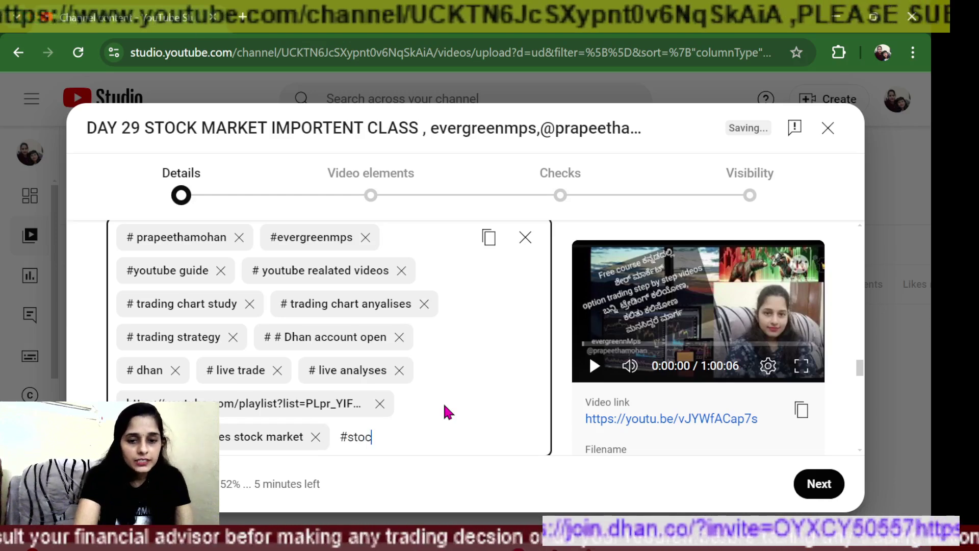
{"action": "type", "text": "k"}
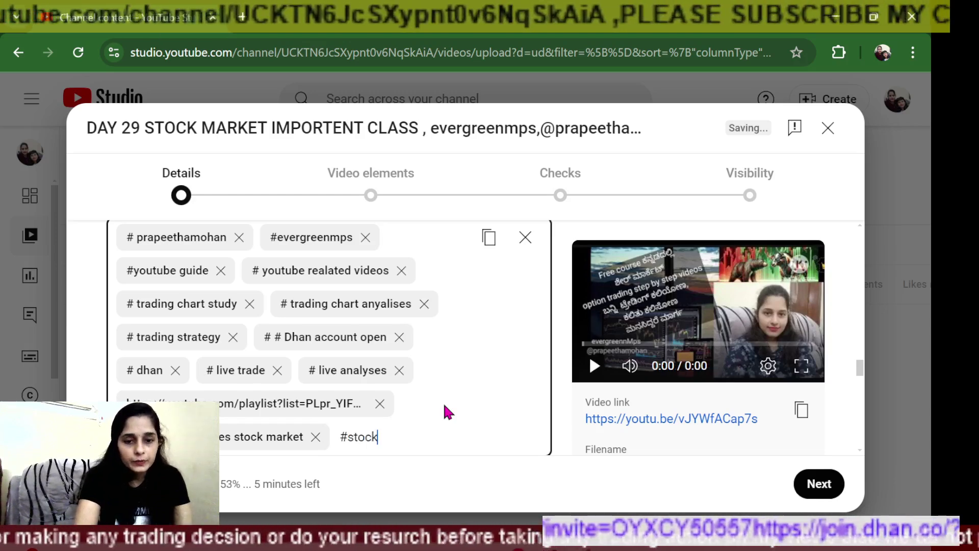
{"action": "type", "text": " ma"}
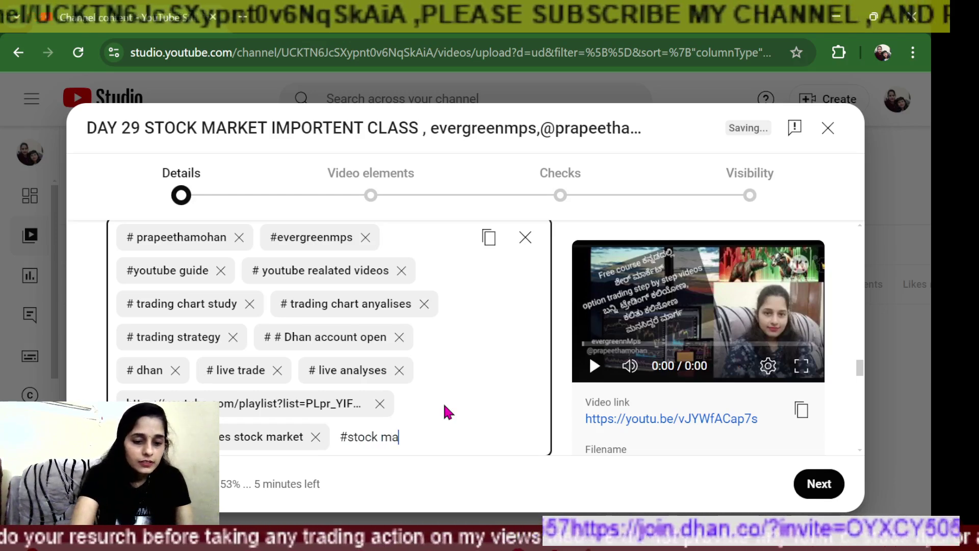
{"action": "type", "text": "rket"}
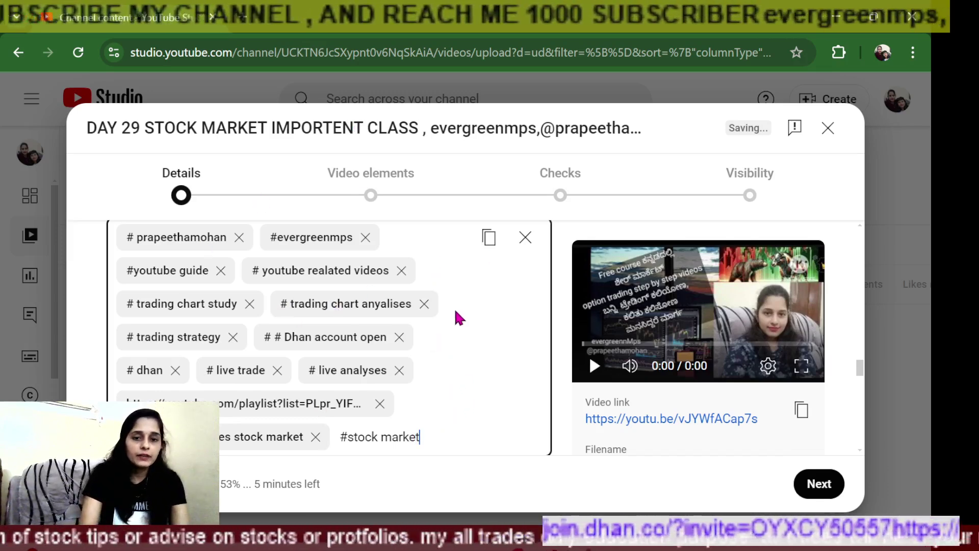
Copy all of the video's tags to the clipboard.
{"action": "scroll", "coordinate": [458, 316], "scroll_direction": "up", "scroll_amount": 3}
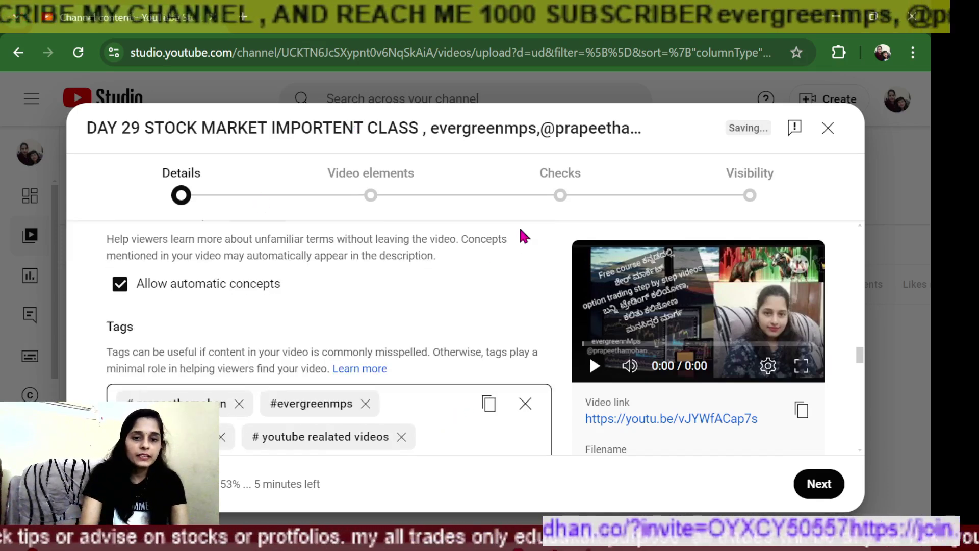
{"action": "left_click", "coordinate": [488, 408]}
{"action": "scroll", "coordinate": [474, 357], "scroll_direction": "down", "scroll_amount": 3}
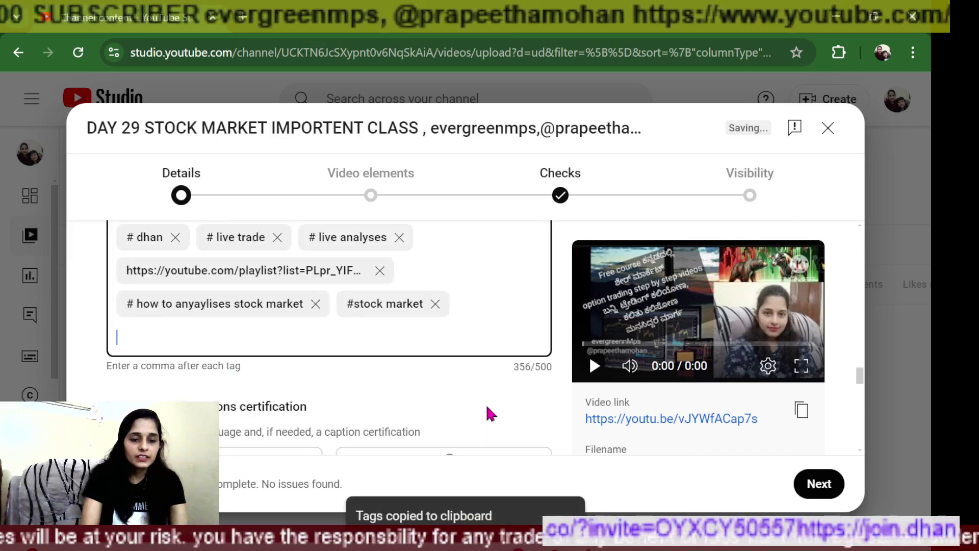
{"action": "scroll", "coordinate": [461, 319], "scroll_direction": "up", "scroll_amount": 3}
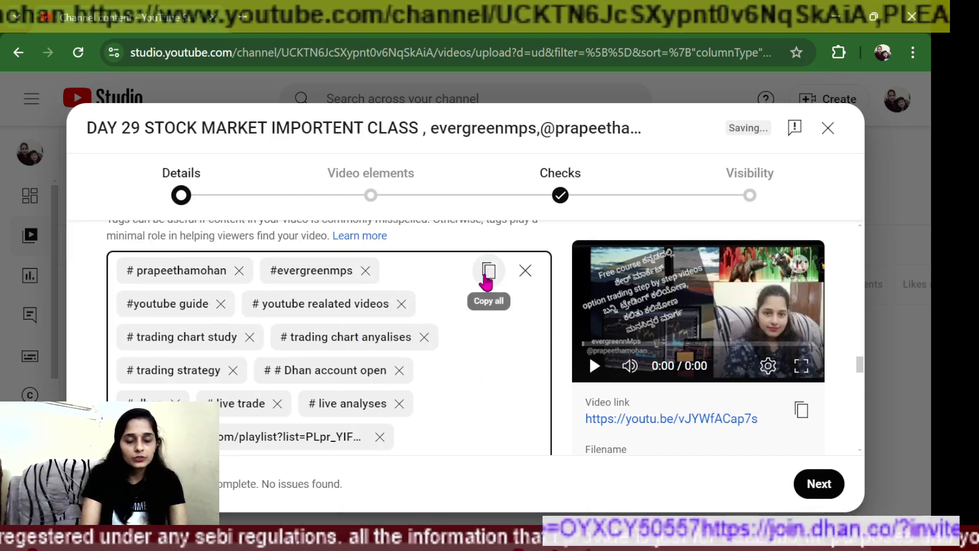
{"action": "scroll", "coordinate": [439, 347], "scroll_direction": "down", "scroll_amount": 3}
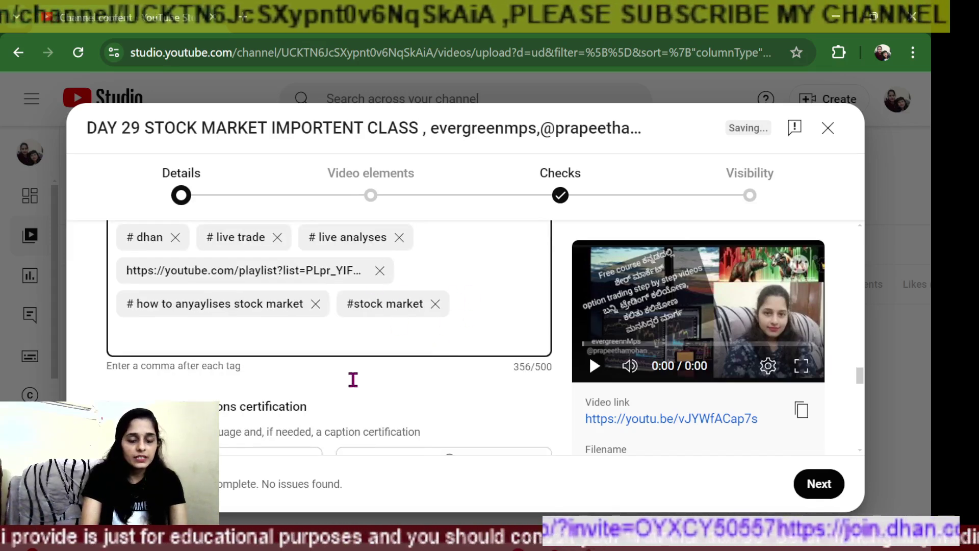
{"action": "scroll", "coordinate": [425, 339], "scroll_direction": "up", "scroll_amount": 5}
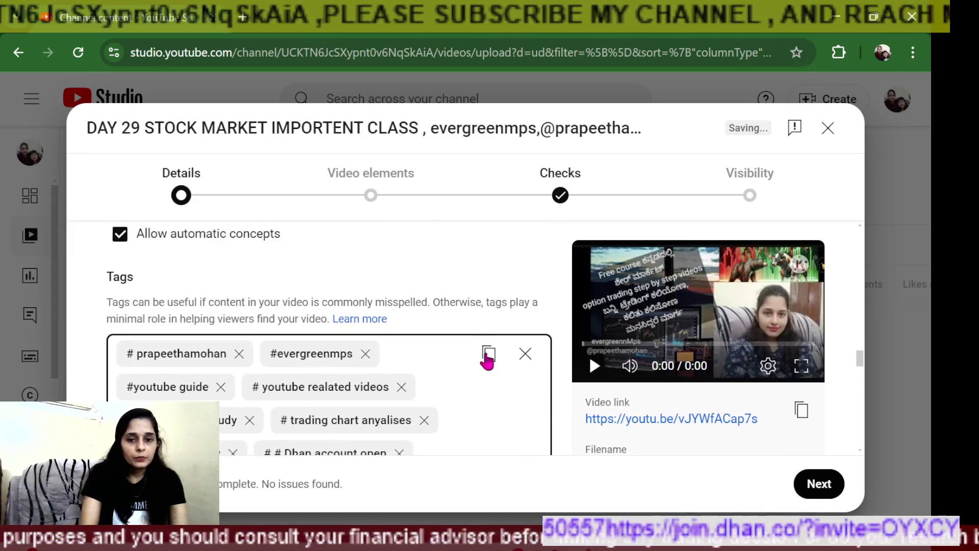
{"action": "left_click", "coordinate": [487, 356]}
{"action": "scroll", "coordinate": [485, 354], "scroll_direction": "down", "scroll_amount": 5}
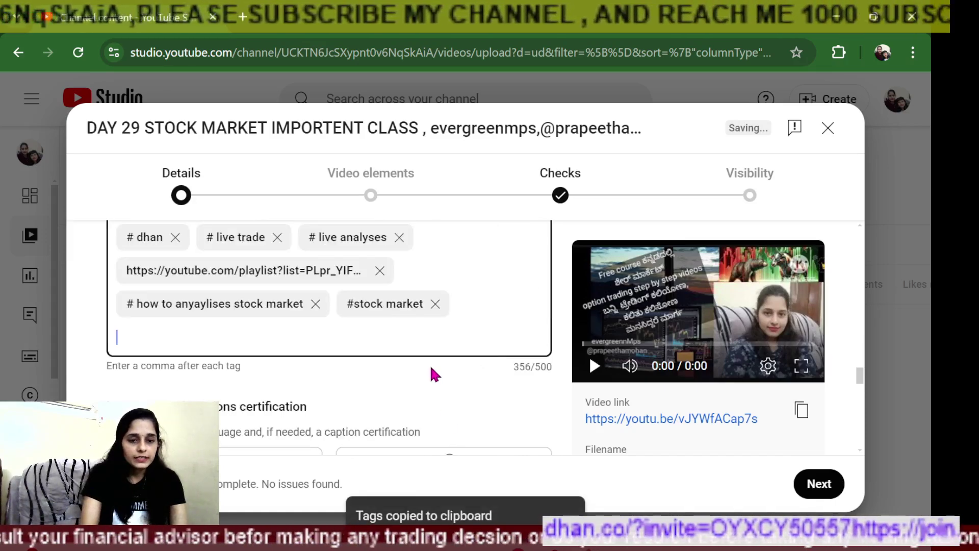
Set the video language to Javanese in the language and captions certification settings.
{"action": "scroll", "coordinate": [431, 372], "scroll_direction": "down", "scroll_amount": 2}
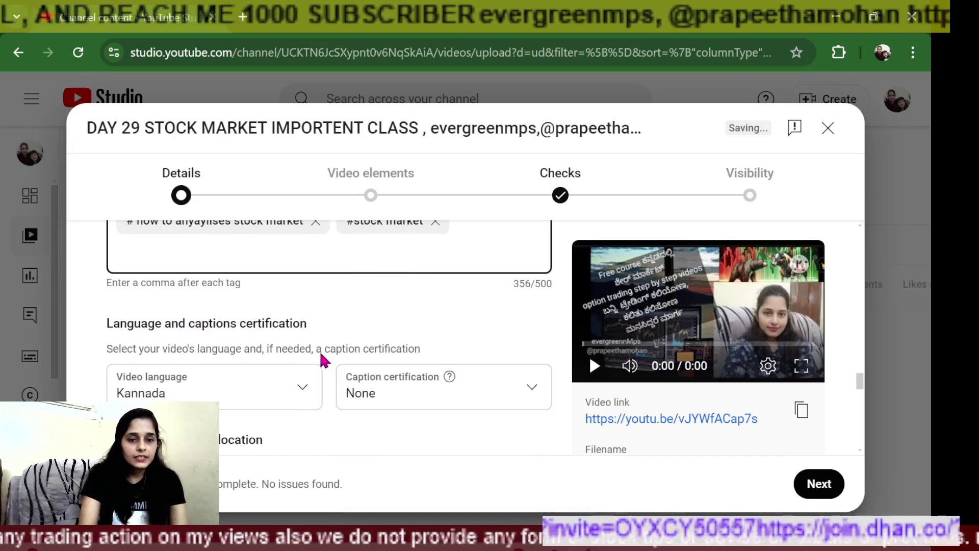
{"action": "scroll", "coordinate": [266, 374], "scroll_direction": "down", "scroll_amount": 2}
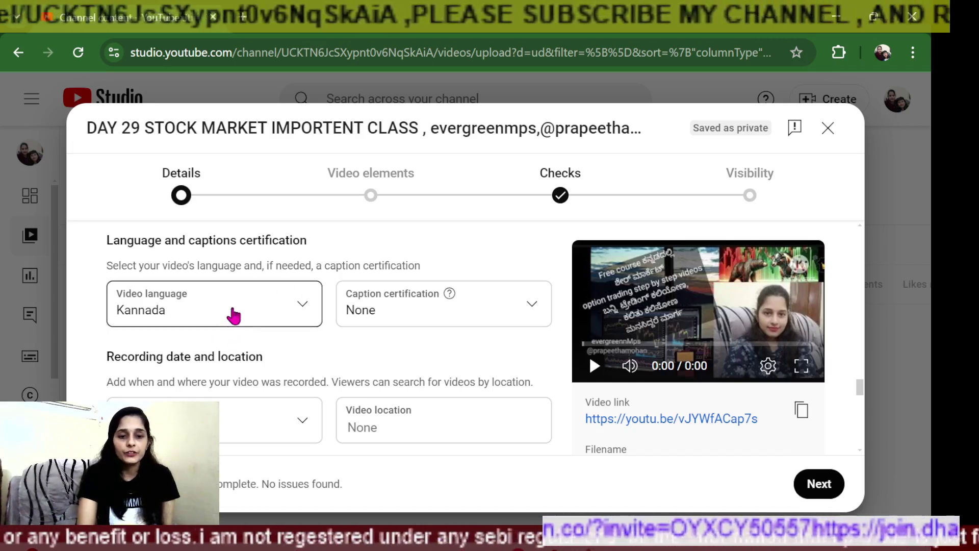
{"action": "left_click", "coordinate": [305, 310]}
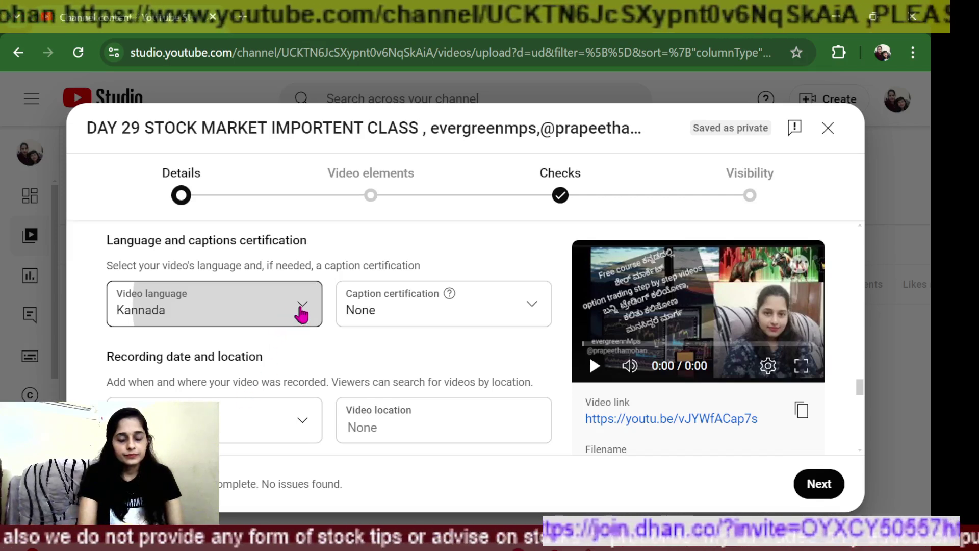
{"action": "left_click", "coordinate": [152, 315]}
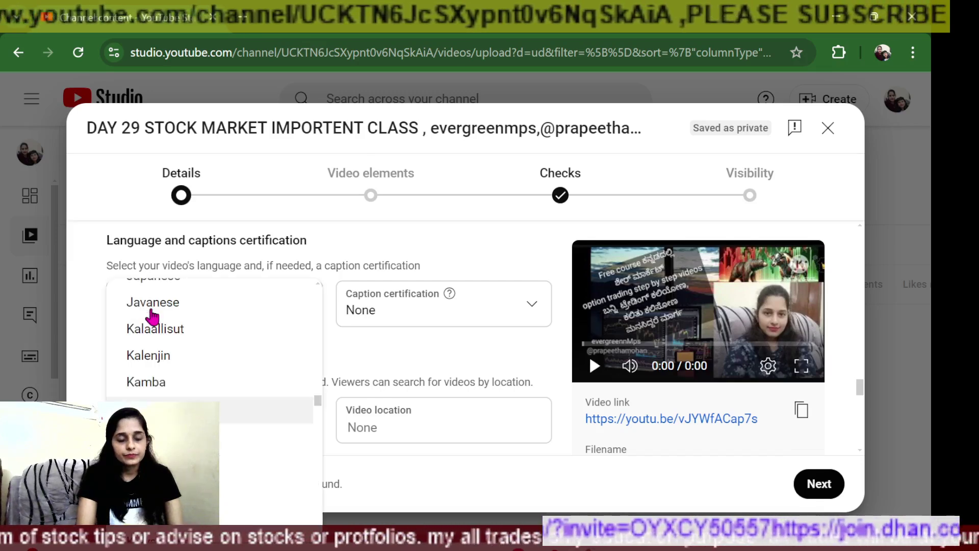
{"action": "scroll", "coordinate": [218, 343], "scroll_direction": "down", "scroll_amount": 2}
{"action": "left_click", "coordinate": [214, 325]}
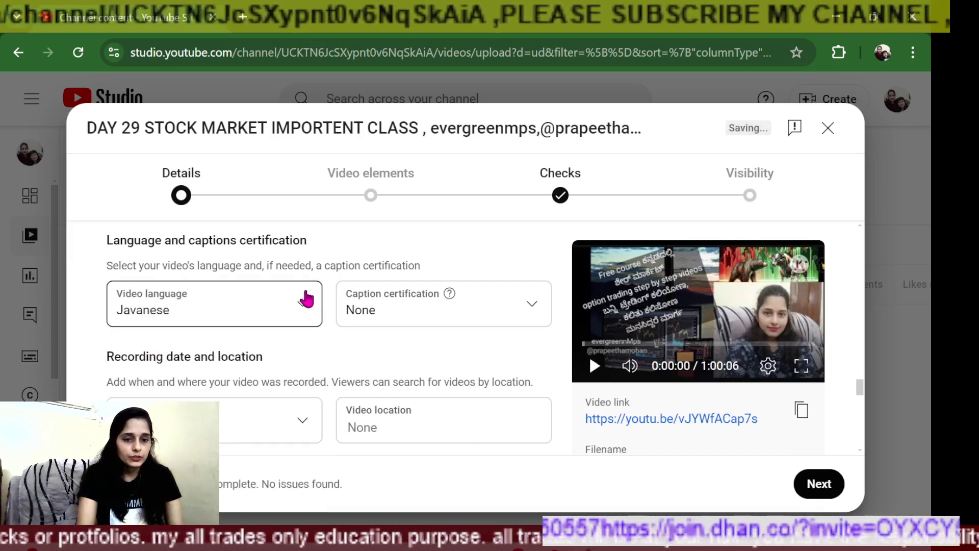
Change the video language to English (India) in the language and captions certification settings.
{"action": "left_click", "coordinate": [218, 313]}
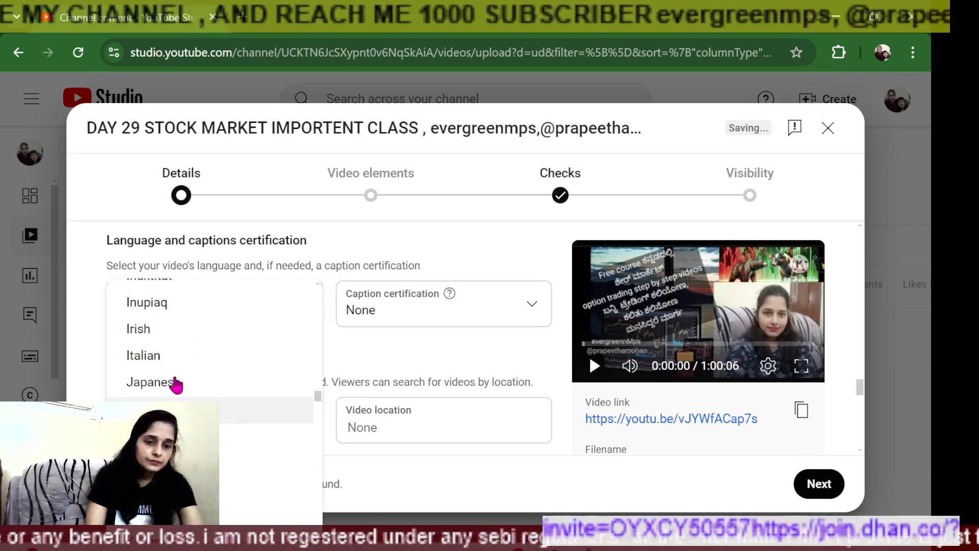
{"action": "scroll", "coordinate": [176, 385], "scroll_direction": "down", "scroll_amount": 2}
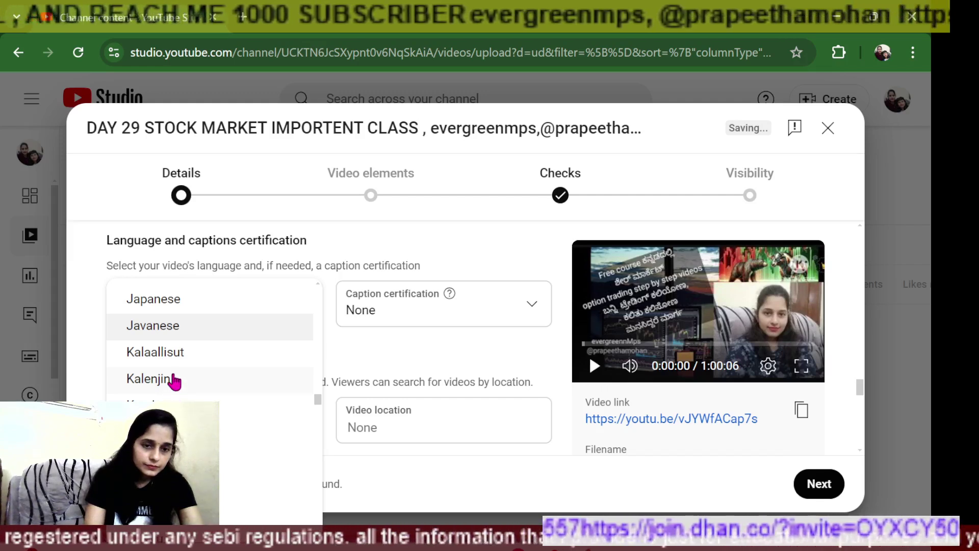
{"action": "scroll", "coordinate": [214, 339], "scroll_direction": "up", "scroll_amount": 7}
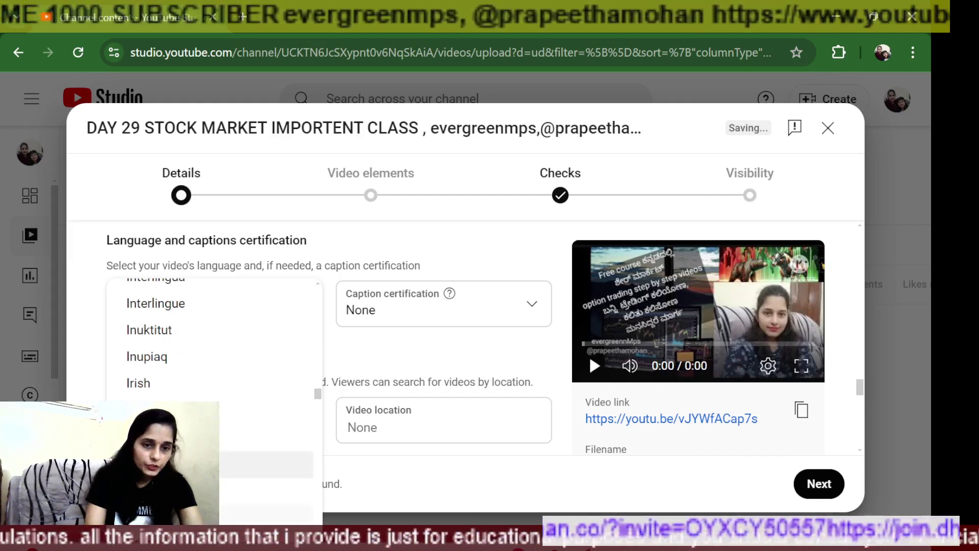
{"action": "scroll", "coordinate": [214, 340], "scroll_direction": "up", "scroll_amount": 10}
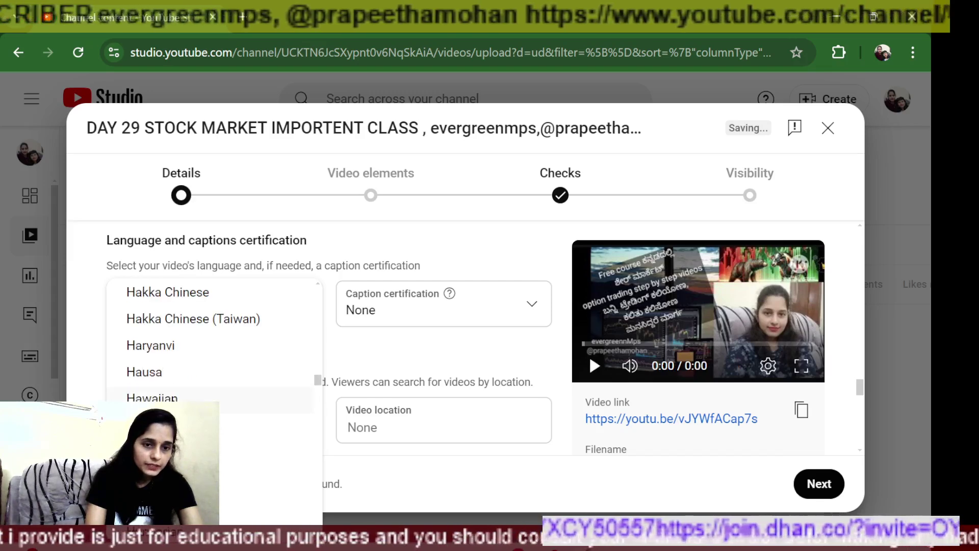
{"action": "scroll", "coordinate": [173, 401], "scroll_direction": "up", "scroll_amount": 6}
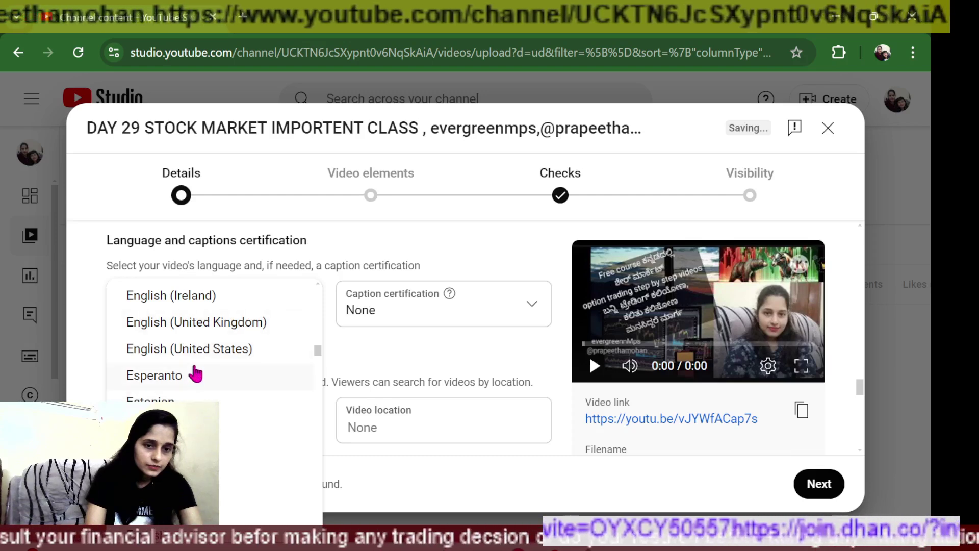
{"action": "scroll", "coordinate": [196, 356], "scroll_direction": "up", "scroll_amount": 2}
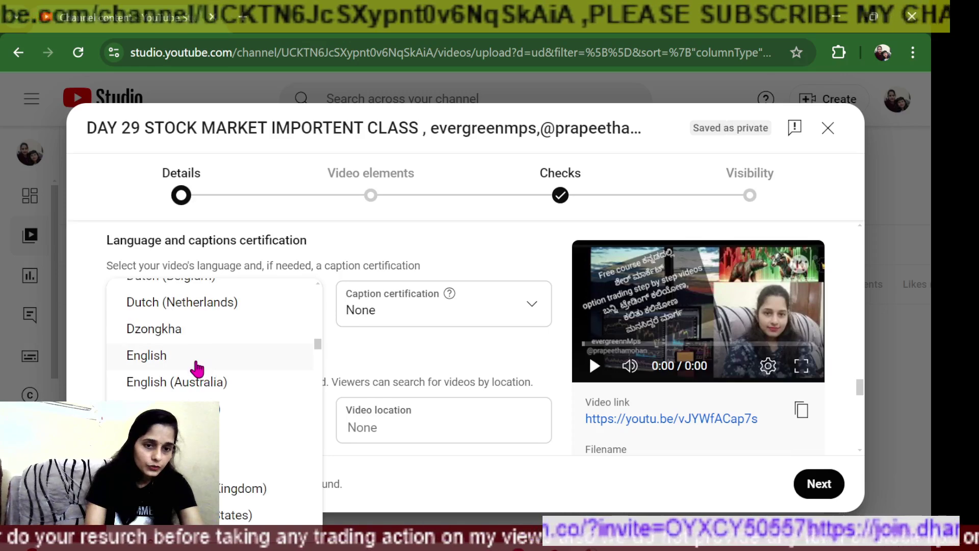
{"action": "scroll", "coordinate": [196, 367], "scroll_direction": "up", "scroll_amount": 2}
{"action": "scroll", "coordinate": [198, 366], "scroll_direction": "down", "scroll_amount": 4}
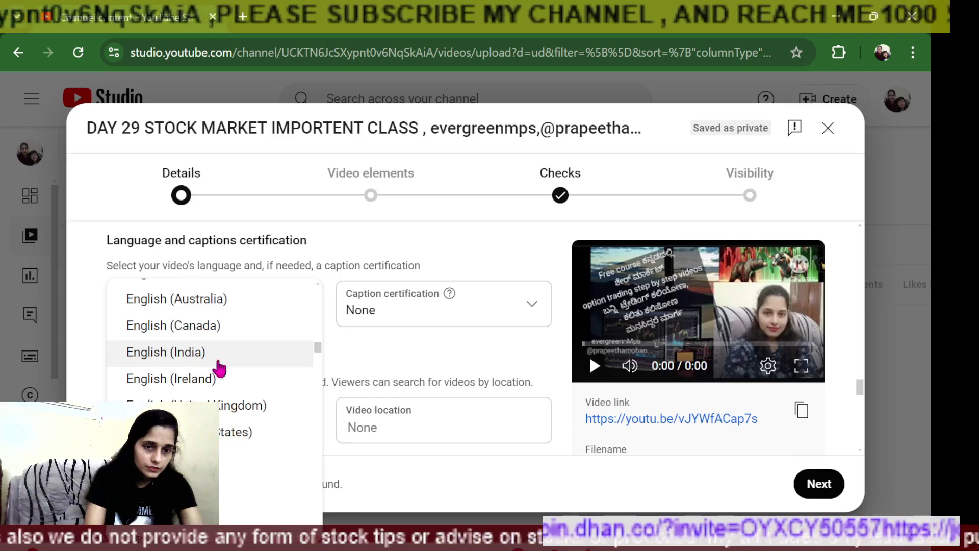
{"action": "left_click", "coordinate": [214, 359]}
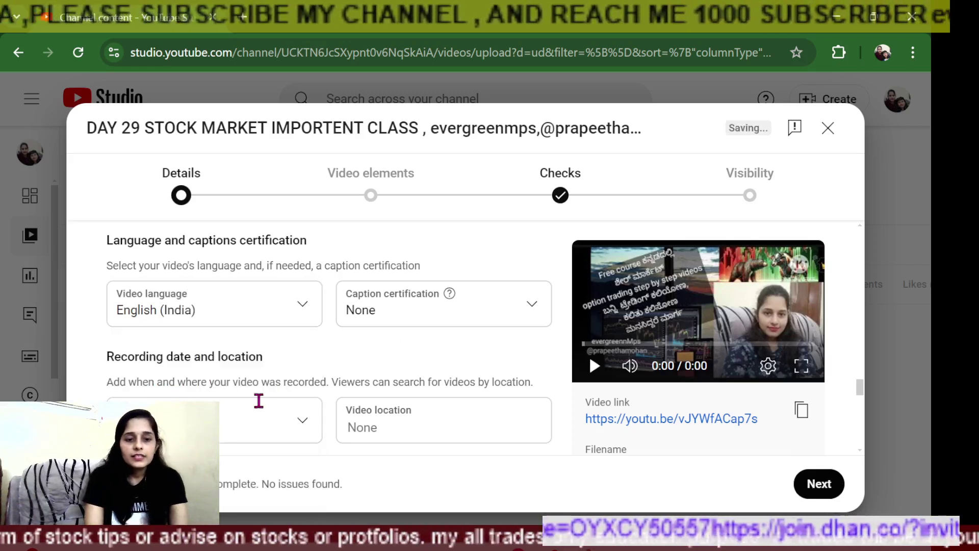
Set the recording date to Sep 29, 2024 and the video location to Udupi, Karnataka, India.
{"action": "left_click", "coordinate": [304, 430]}
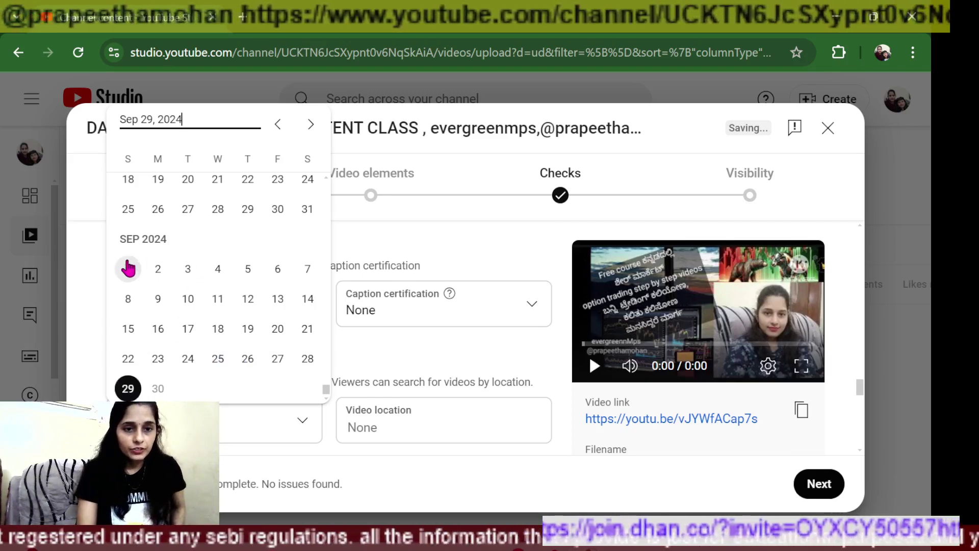
{"action": "left_click", "coordinate": [128, 388]}
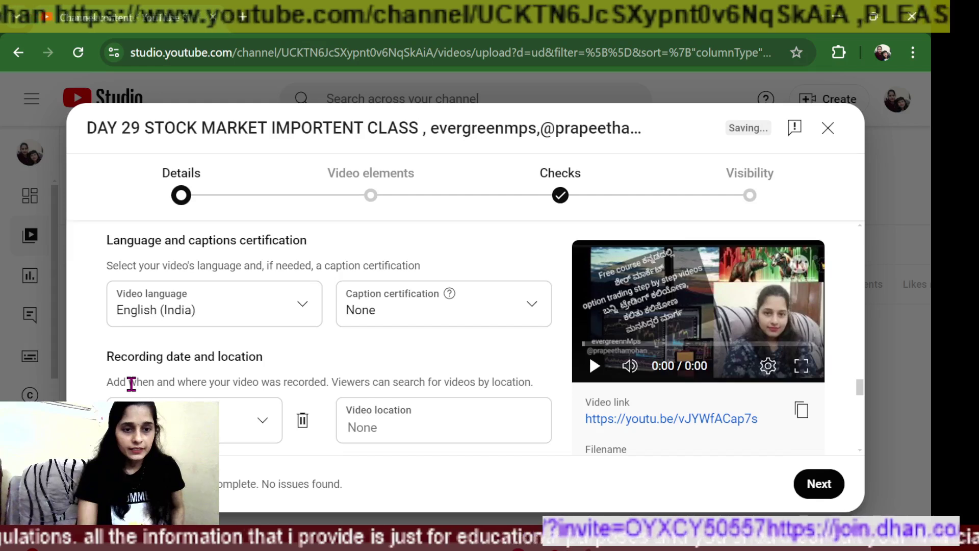
{"action": "left_click", "coordinate": [391, 426]}
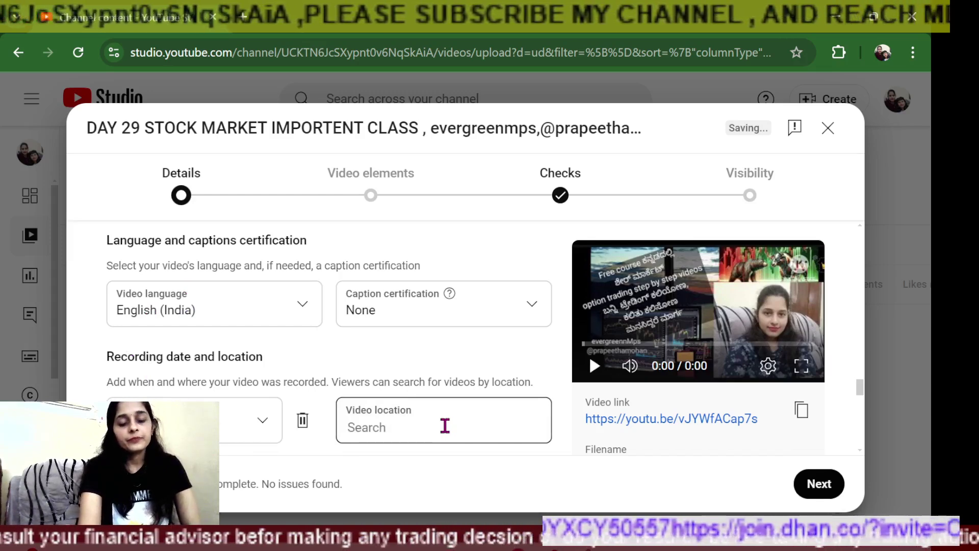
{"action": "type", "text": "u"}
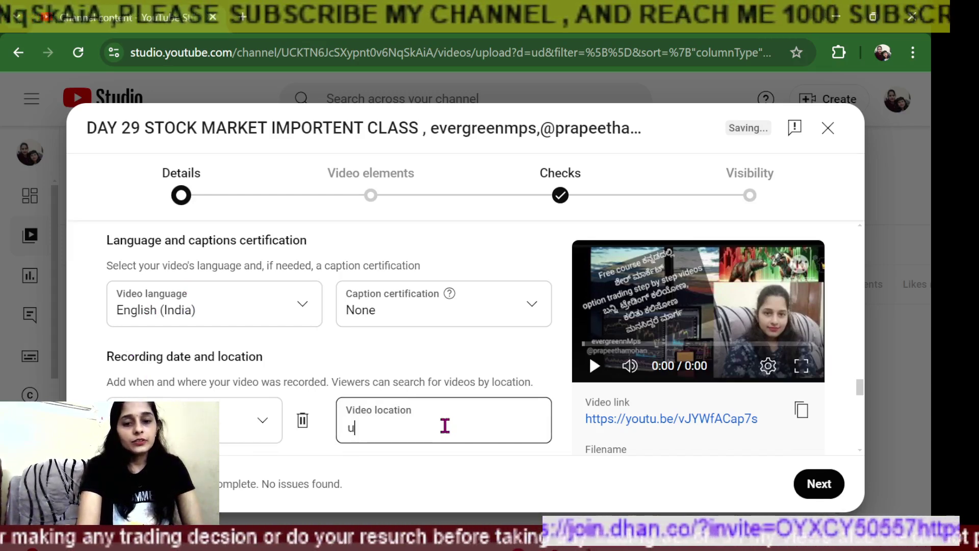
{"action": "type", "text": "du"}
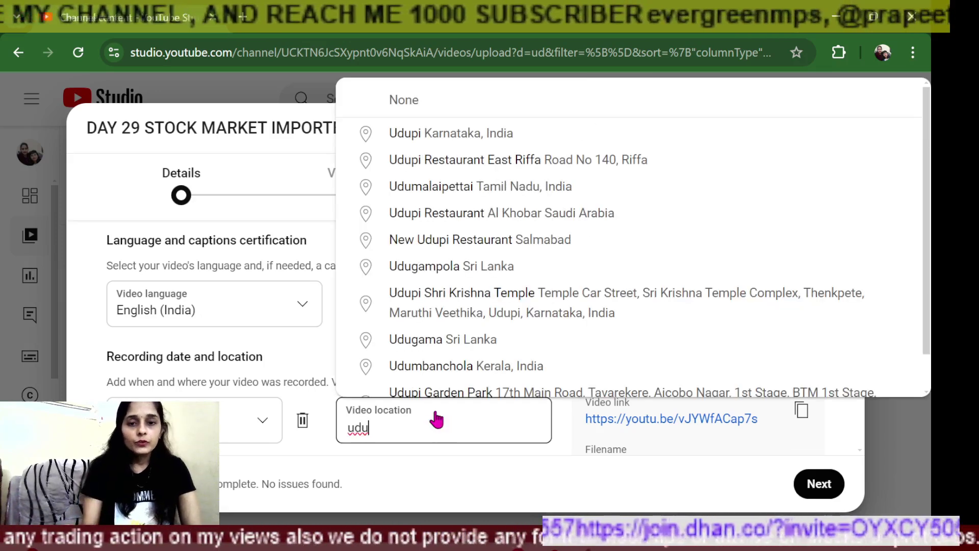
{"action": "left_click", "coordinate": [507, 135]}
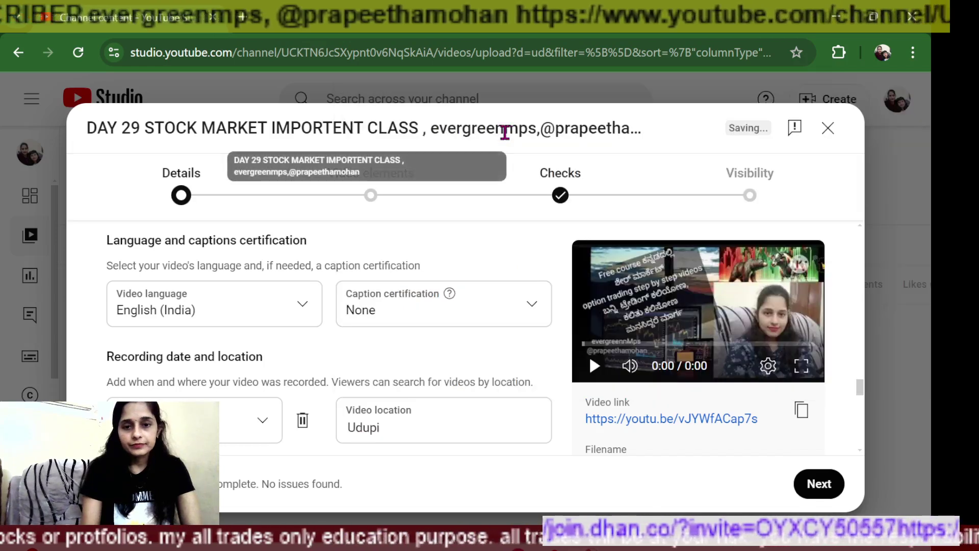
Clear the video location and search for the place again with "udup".
{"action": "right_click", "coordinate": [382, 428]}
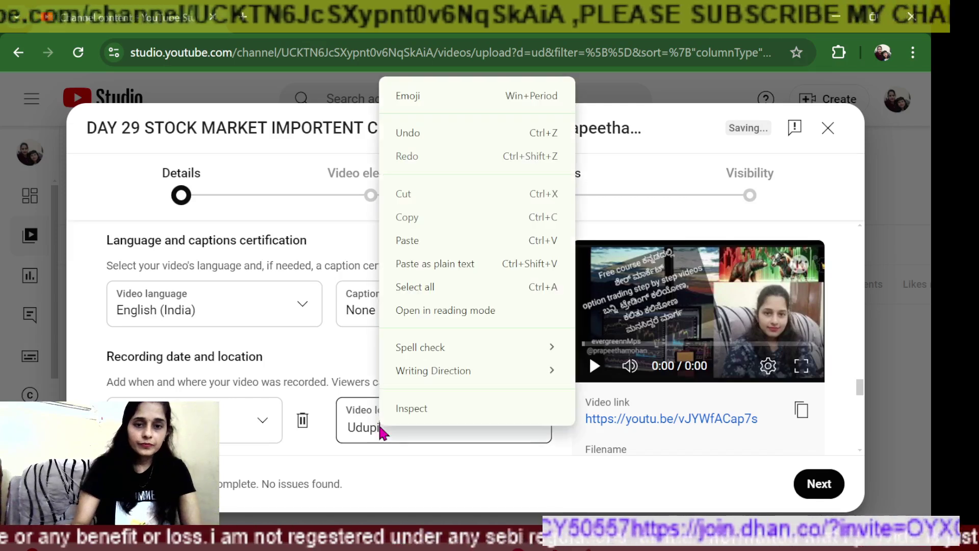
{"action": "left_click", "coordinate": [399, 433]}
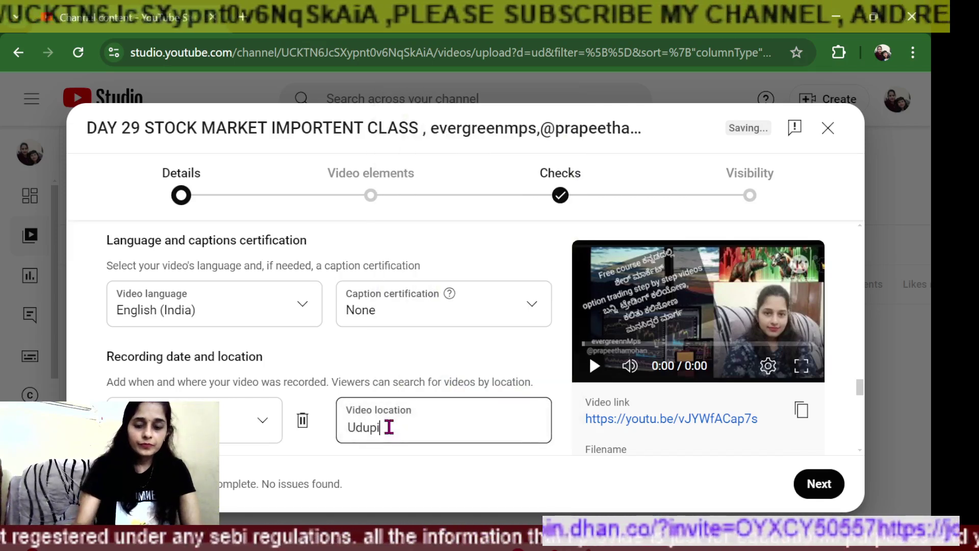
{"action": "key", "text": "BackSpace"}
{"action": "key", "text": "BackSpace"}
{"action": "key", "text": "BackSpace"}
{"action": "key", "text": "BackSpace"}
{"action": "key", "text": "BackSpace"}
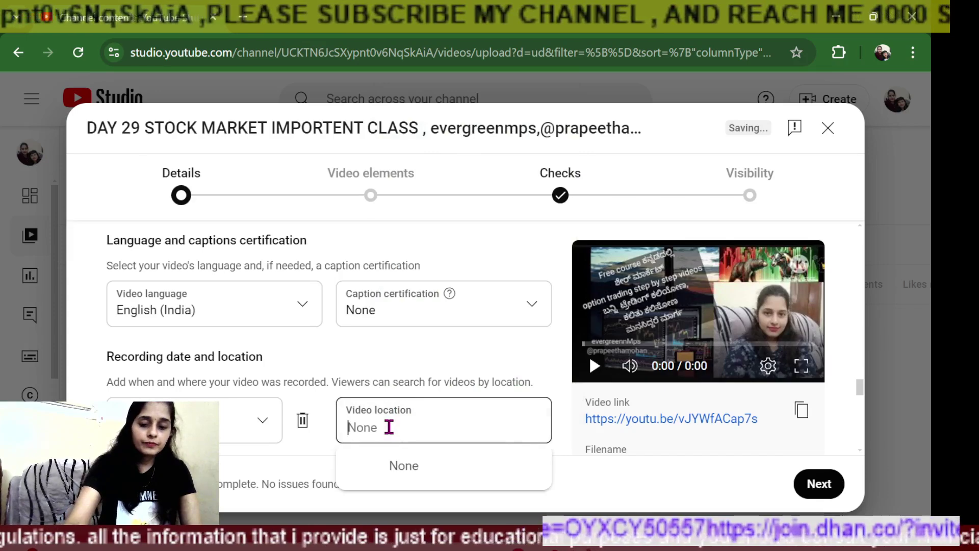
{"action": "type", "text": "ud"}
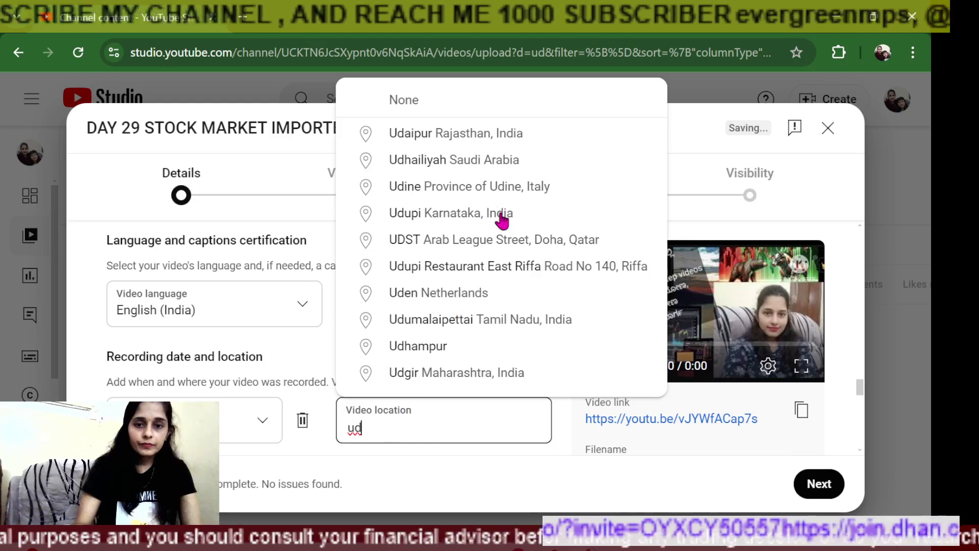
{"action": "left_click", "coordinate": [467, 214]}
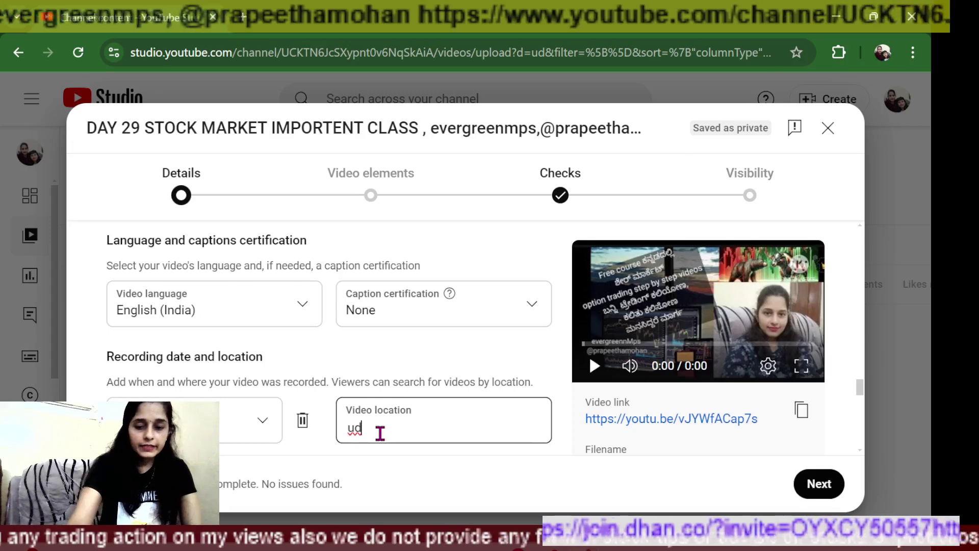
{"action": "type", "text": "up"}
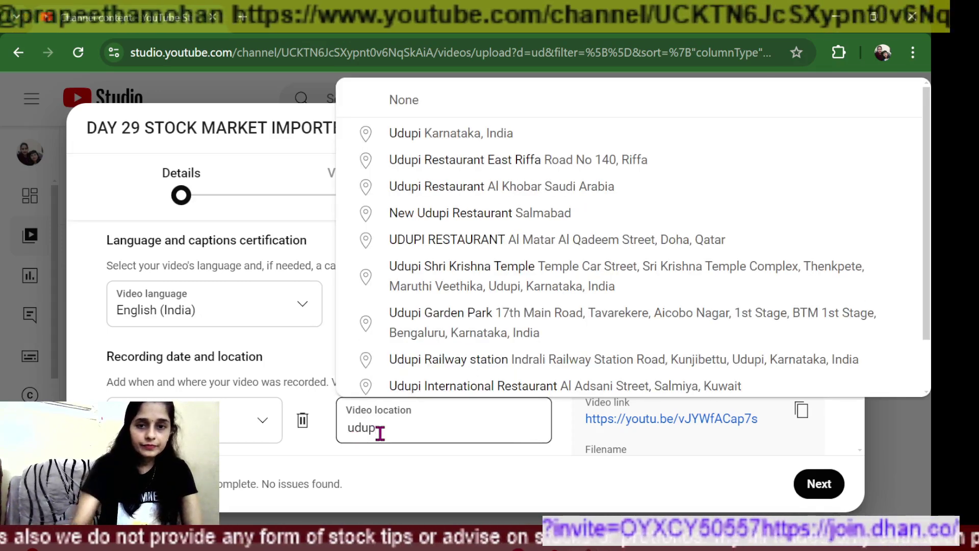
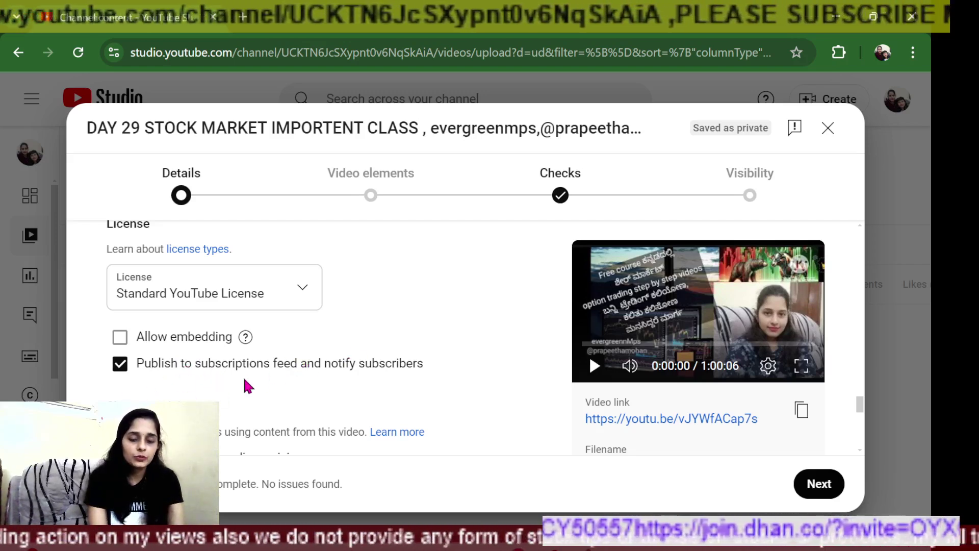
Set Shorts remixing to "Don't allow remixing" for the video.
{"action": "scroll", "coordinate": [243, 375], "scroll_direction": "down", "scroll_amount": 3}
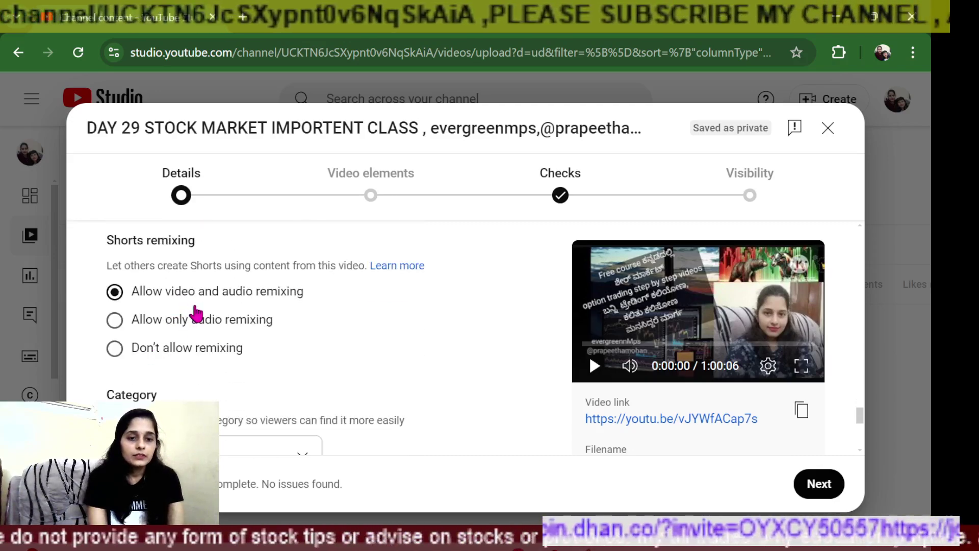
{"action": "scroll", "coordinate": [192, 317], "scroll_direction": "up", "scroll_amount": 3}
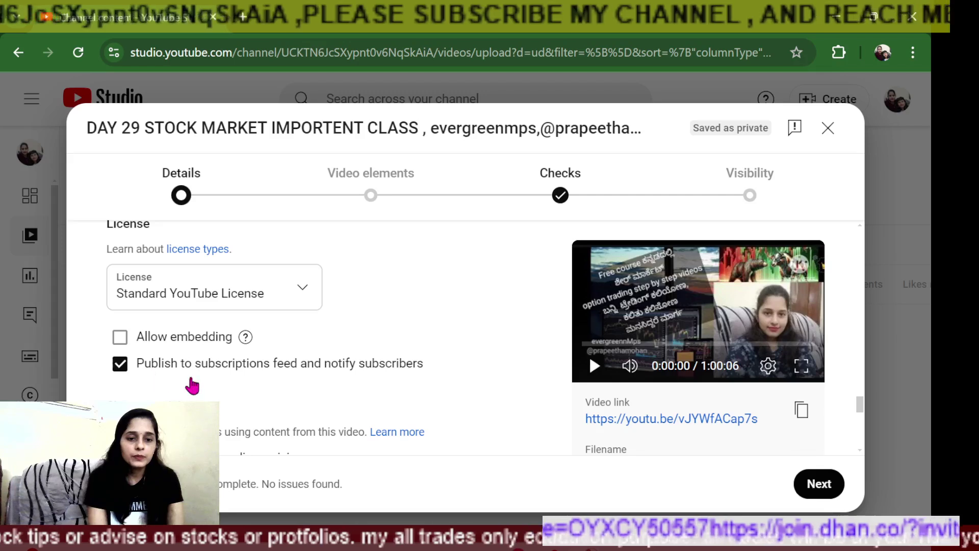
{"action": "scroll", "coordinate": [258, 381], "scroll_direction": "down", "scroll_amount": 2}
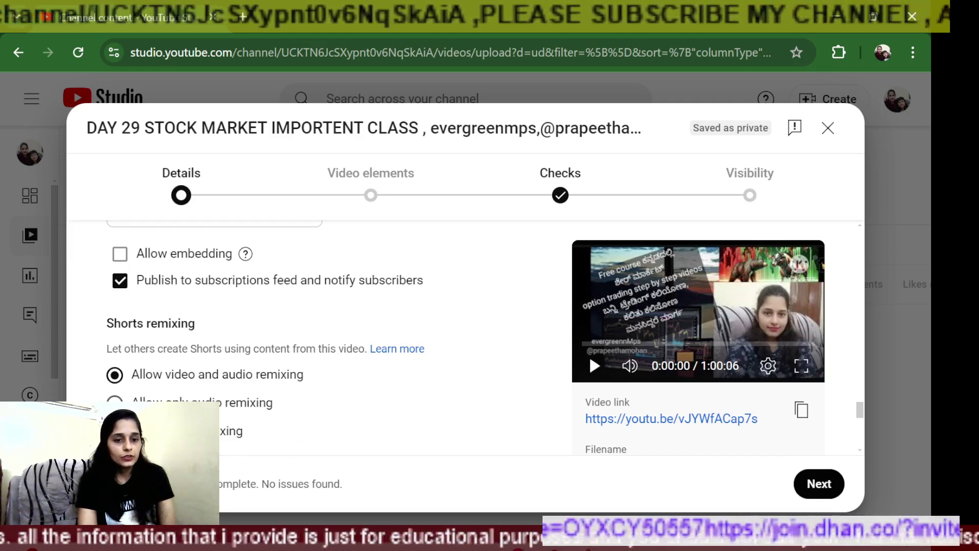
{"action": "left_click", "coordinate": [115, 431]}
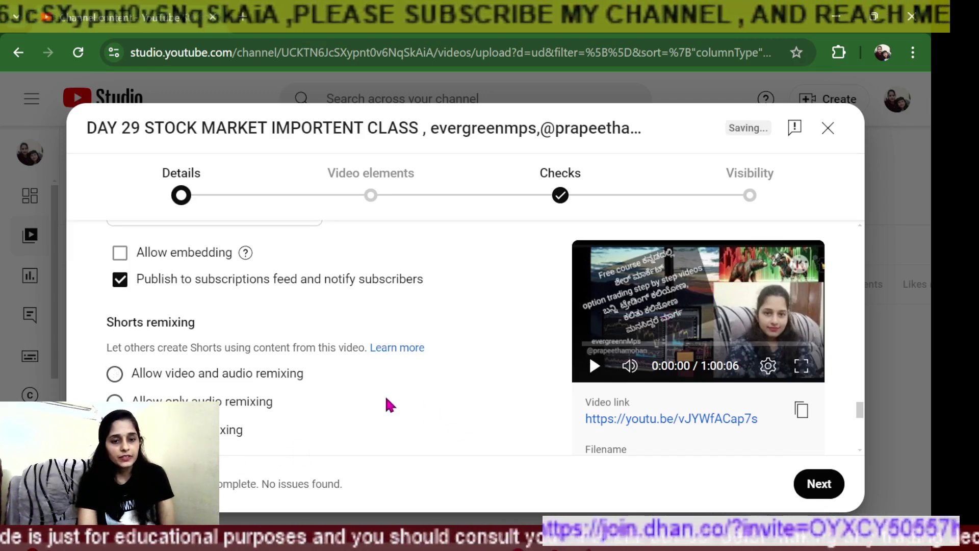
{"action": "scroll", "coordinate": [386, 403], "scroll_direction": "down", "scroll_amount": 2}
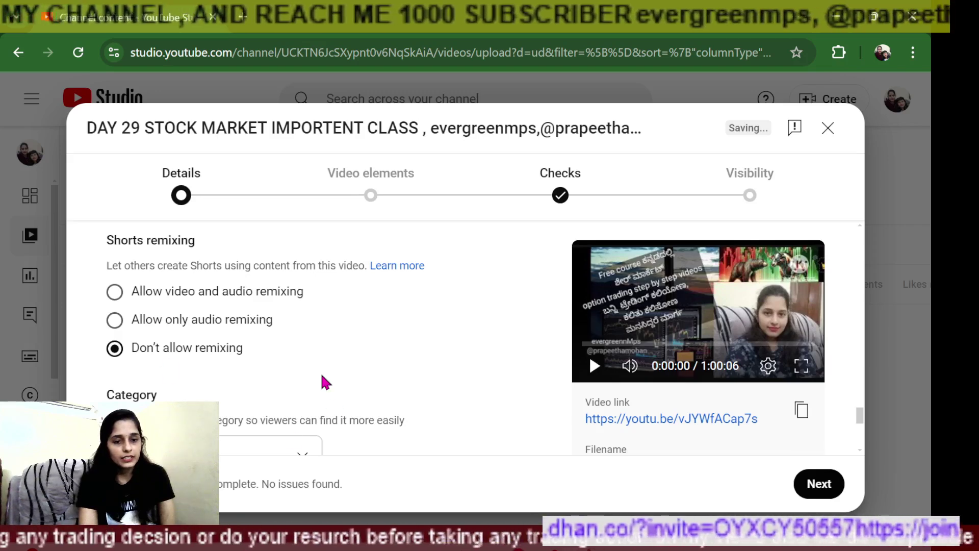
Change the video's category to Education.
{"action": "scroll", "coordinate": [325, 381], "scroll_direction": "down", "scroll_amount": 2}
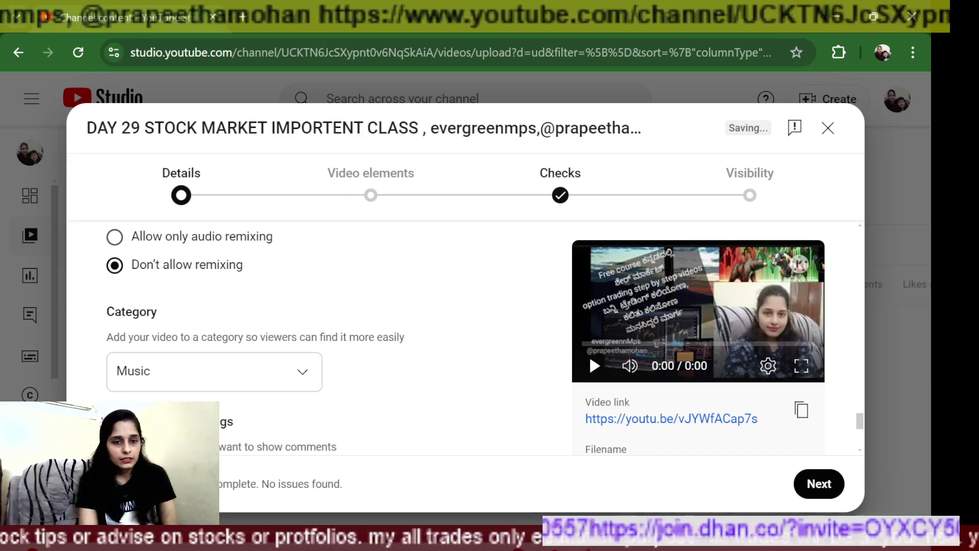
{"action": "left_click", "coordinate": [305, 375]}
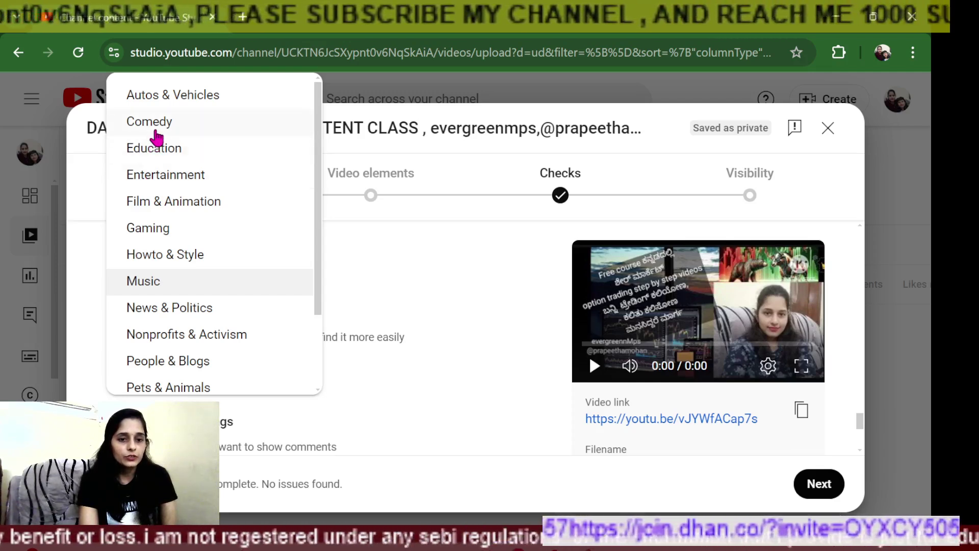
{"action": "scroll", "coordinate": [188, 272], "scroll_direction": "down", "scroll_amount": 3}
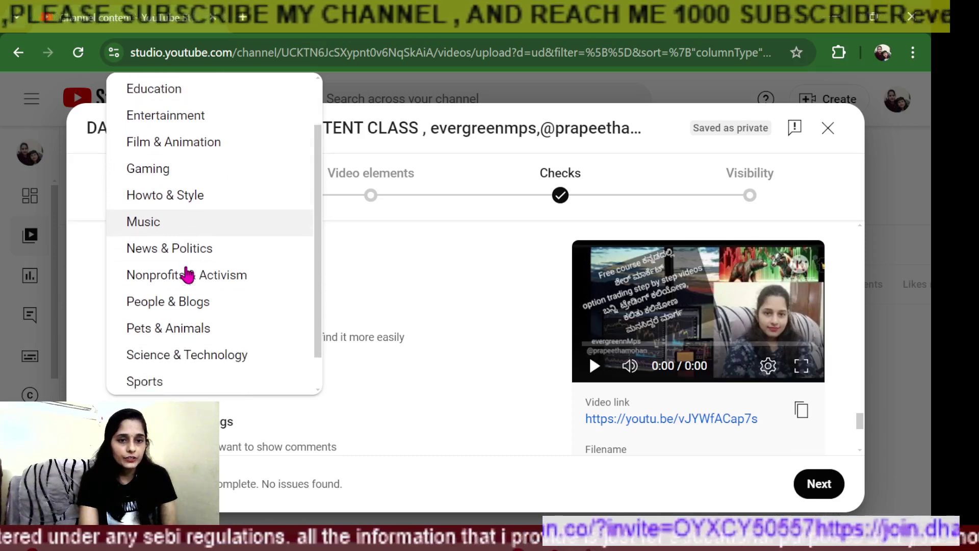
{"action": "scroll", "coordinate": [190, 247], "scroll_direction": "up", "scroll_amount": 3}
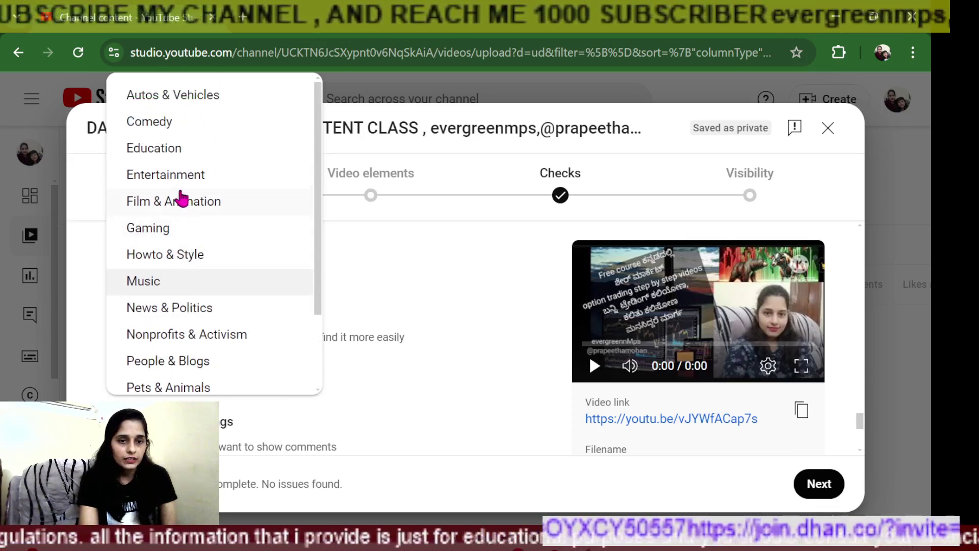
{"action": "left_click", "coordinate": [178, 149]}
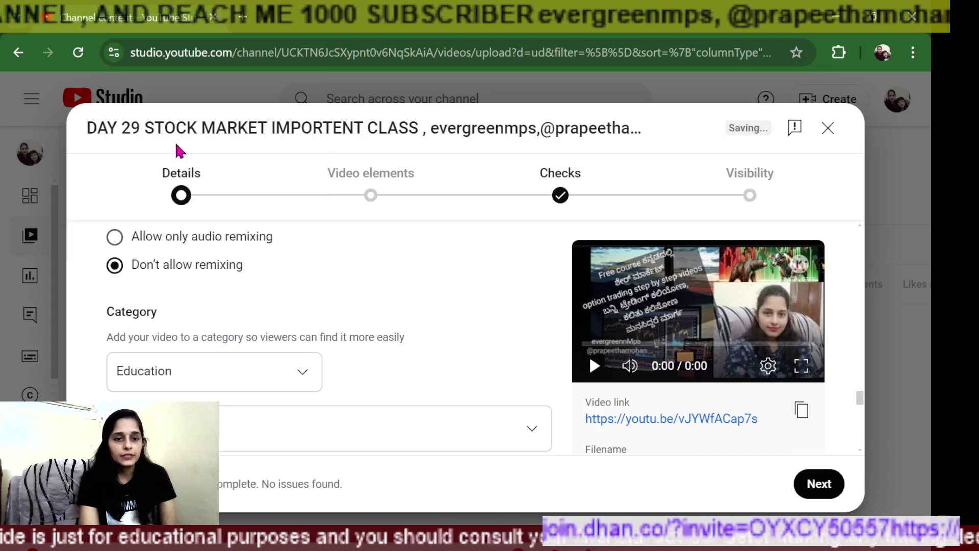
Set the education type of the video to How-to.
{"action": "scroll", "coordinate": [377, 349], "scroll_direction": "down", "scroll_amount": 1}
{"action": "scroll", "coordinate": [378, 349], "scroll_direction": "down", "scroll_amount": 1}
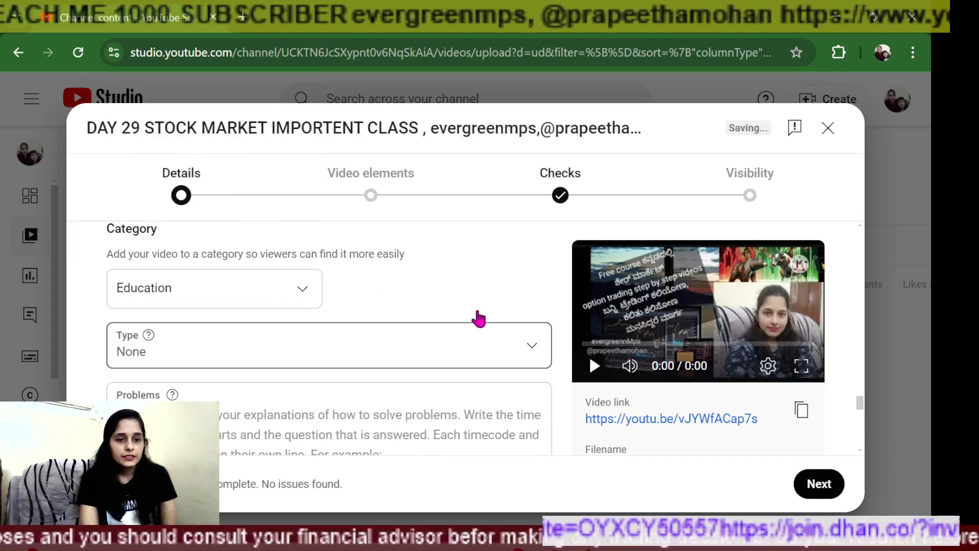
{"action": "left_click", "coordinate": [530, 350]}
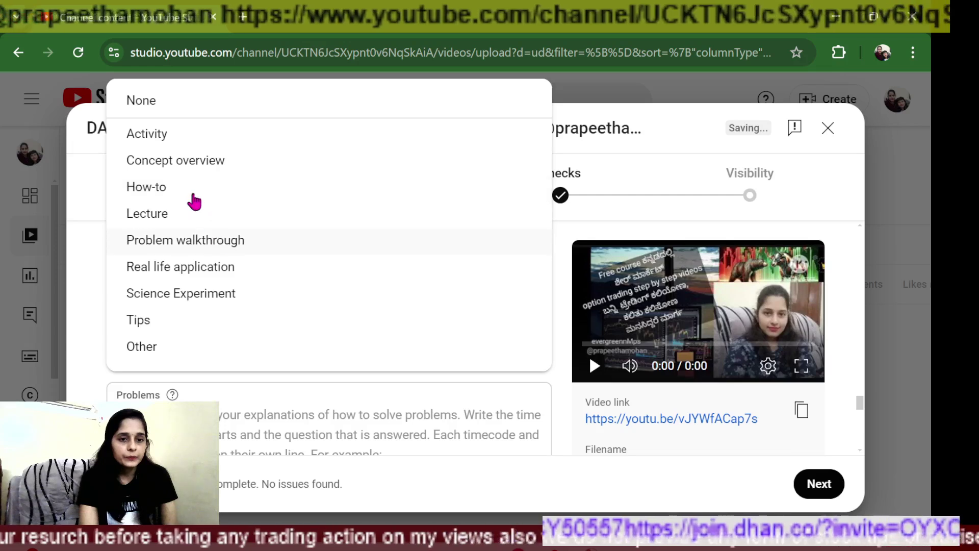
{"action": "left_click", "coordinate": [164, 190]}
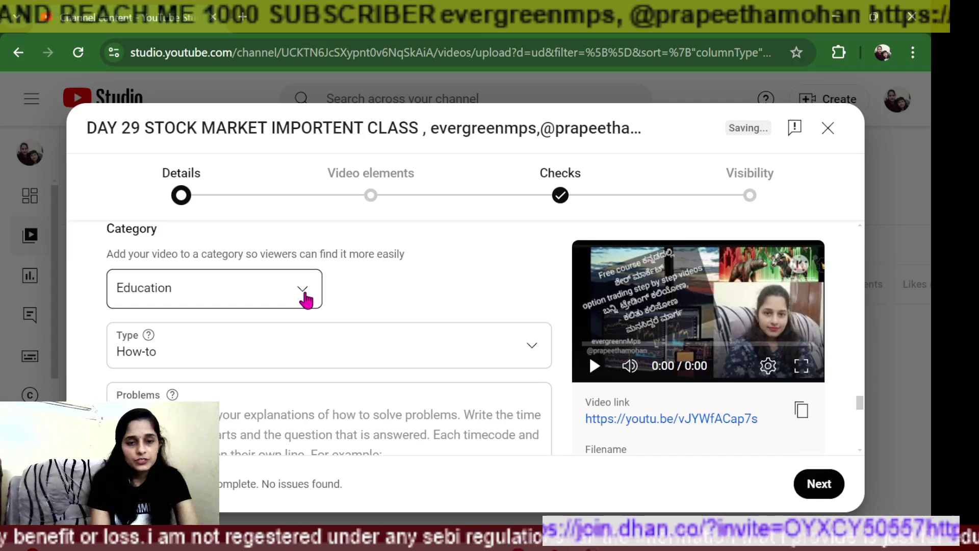
{"action": "scroll", "coordinate": [352, 305], "scroll_direction": "down", "scroll_amount": 2}
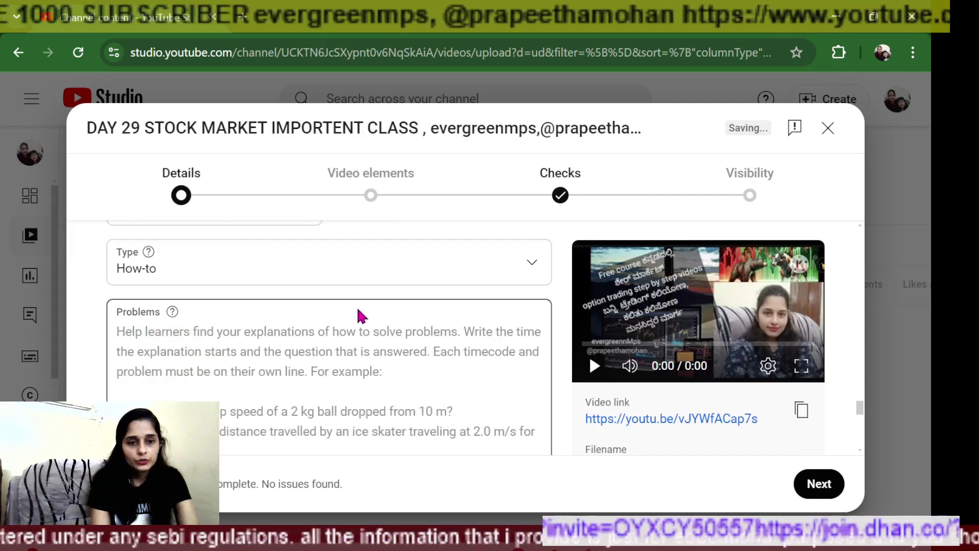
Set the video's academic system to India and its level to Beginner.
{"action": "scroll", "coordinate": [413, 329], "scroll_direction": "down", "scroll_amount": 4}
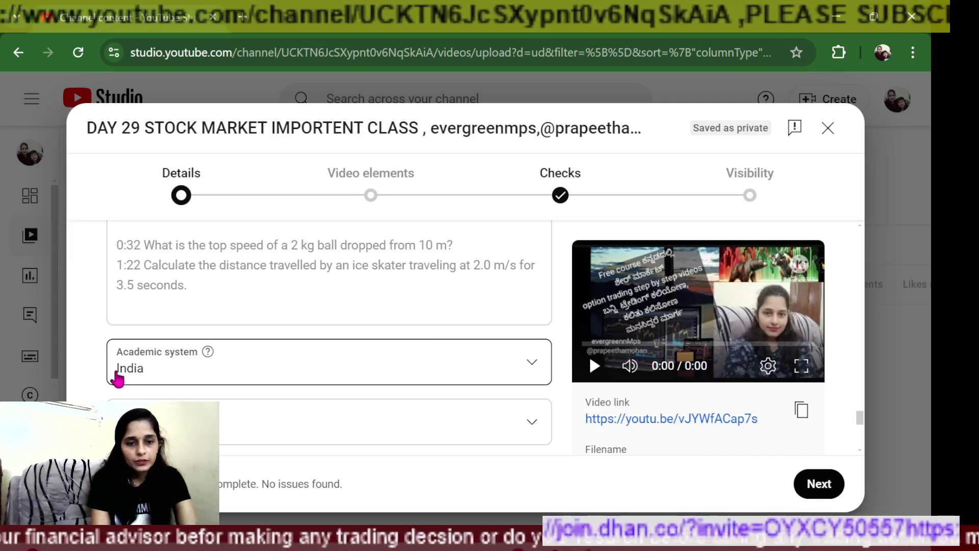
{"action": "left_click", "coordinate": [537, 367]}
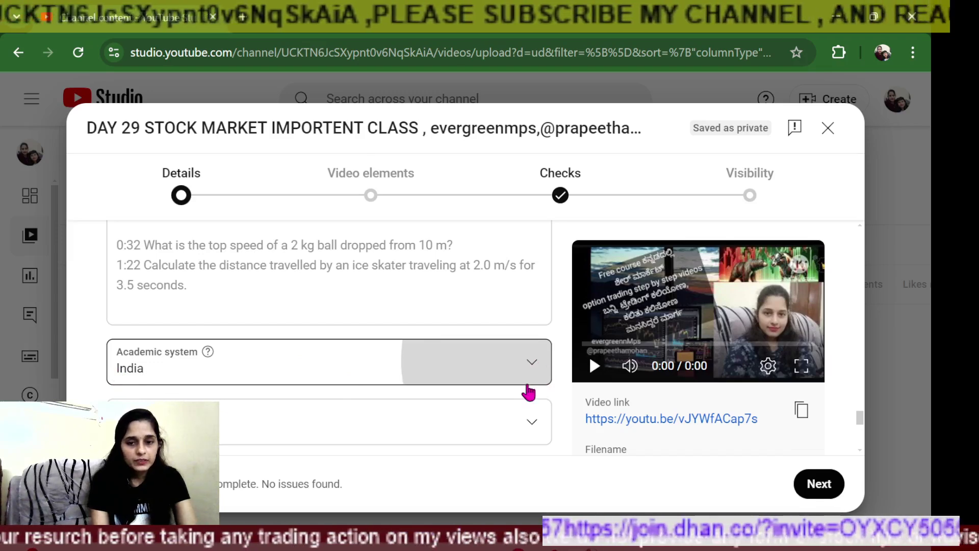
{"action": "left_click", "coordinate": [528, 387]}
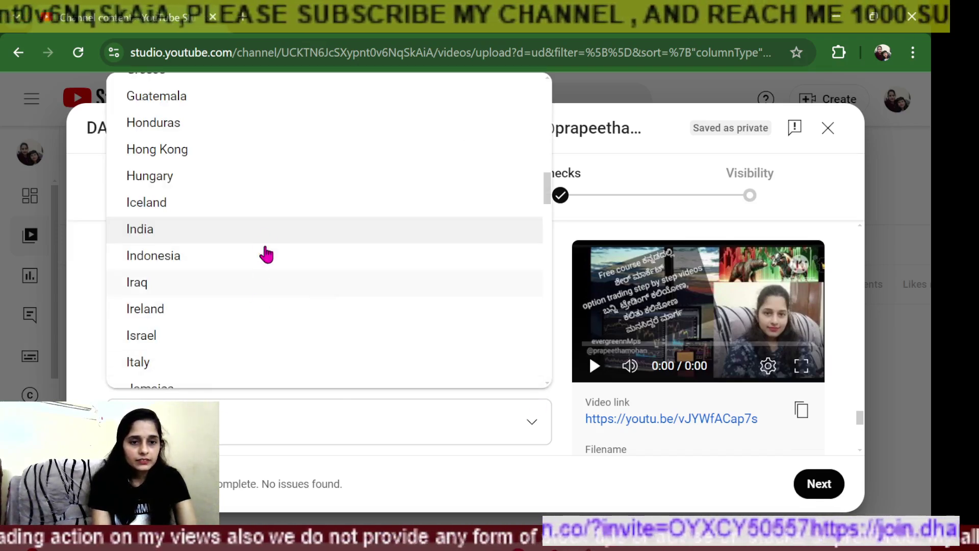
{"action": "left_click", "coordinate": [264, 230]}
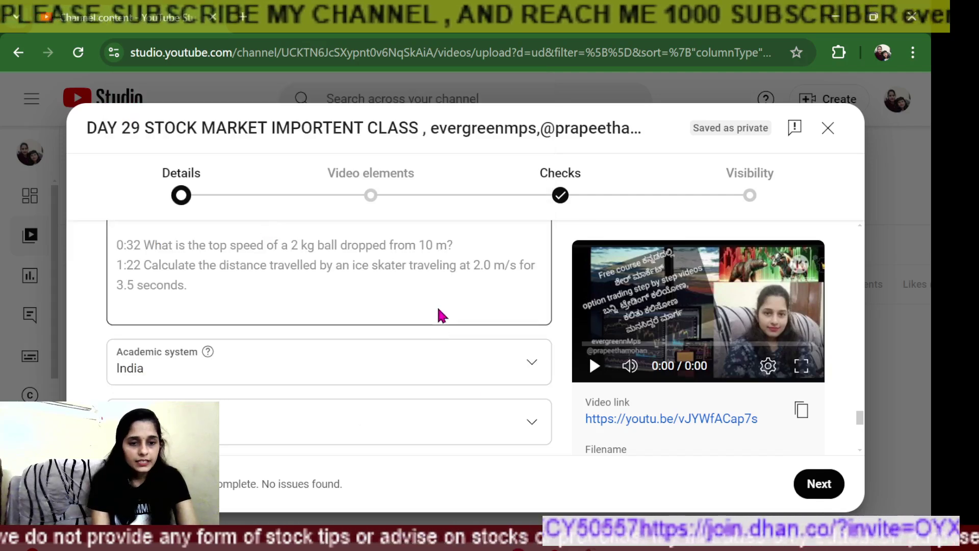
{"action": "left_click", "coordinate": [532, 423]}
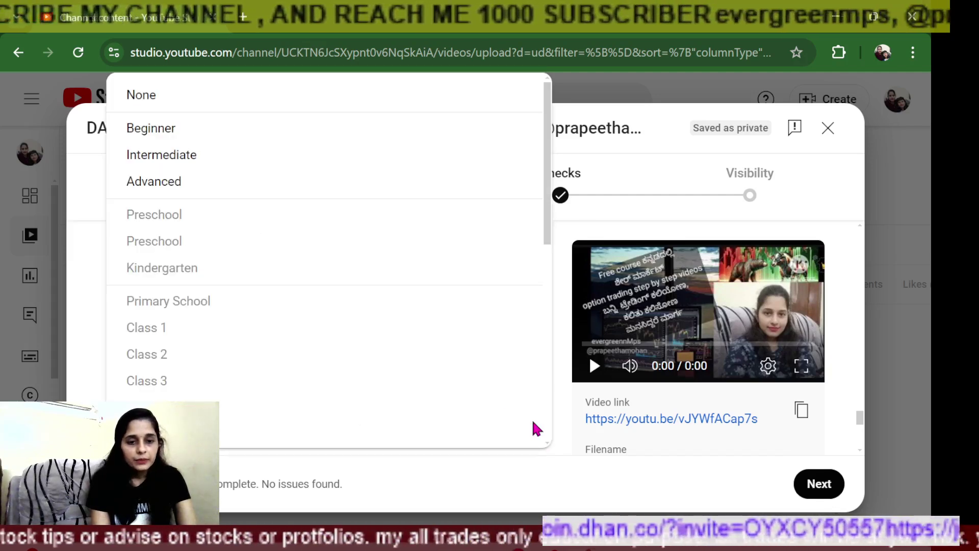
{"action": "left_click", "coordinate": [161, 131]}
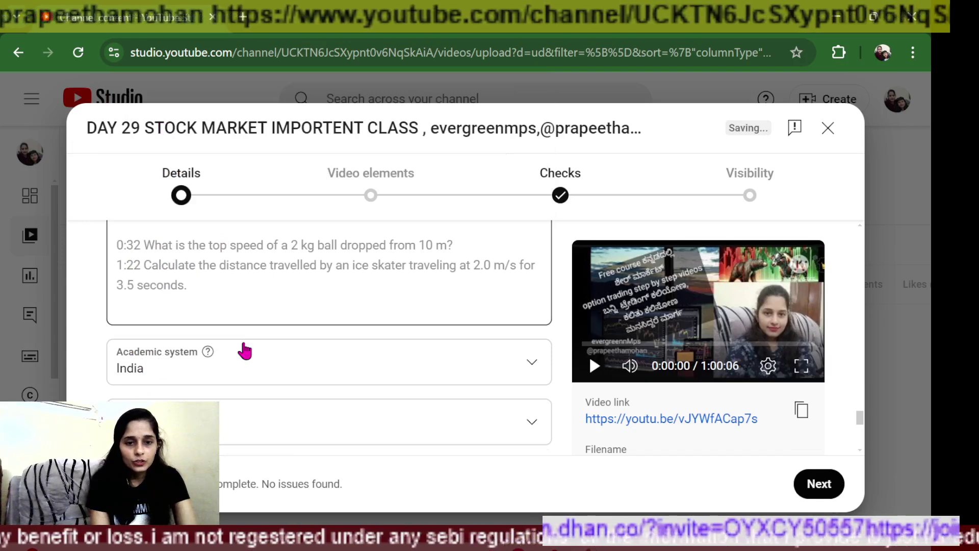
{"action": "scroll", "coordinate": [273, 382], "scroll_direction": "down", "scroll_amount": 2}
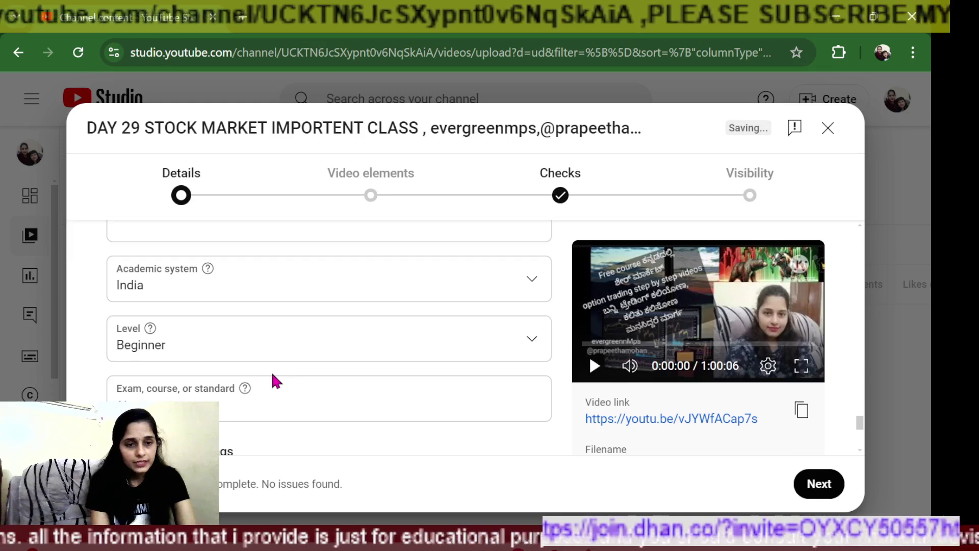
Expand comment moderation for the video and choose None so that no comments are held.
{"action": "left_click", "coordinate": [269, 408]}
{"action": "scroll", "coordinate": [270, 412], "scroll_direction": "down", "scroll_amount": 1}
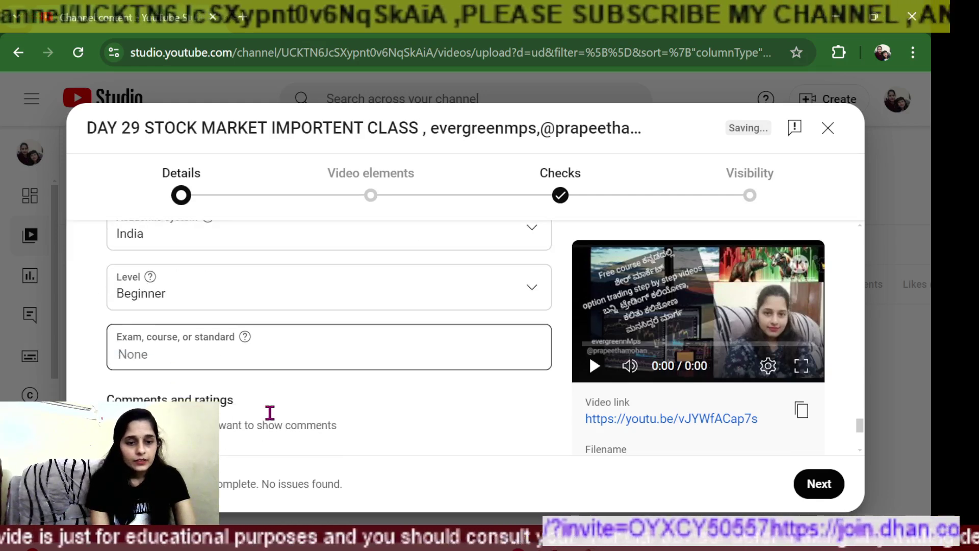
{"action": "scroll", "coordinate": [270, 412], "scroll_direction": "down", "scroll_amount": 1}
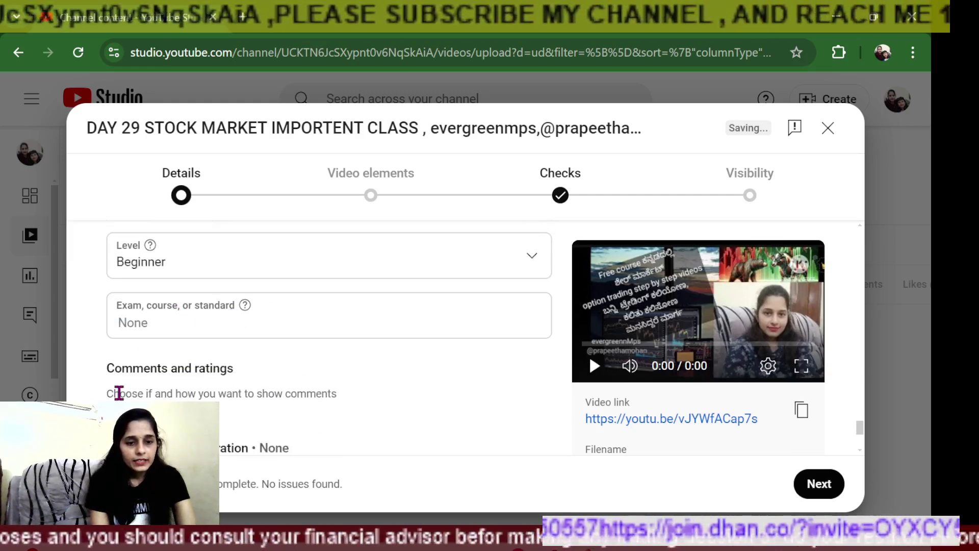
{"action": "scroll", "coordinate": [260, 390], "scroll_direction": "down", "scroll_amount": 2}
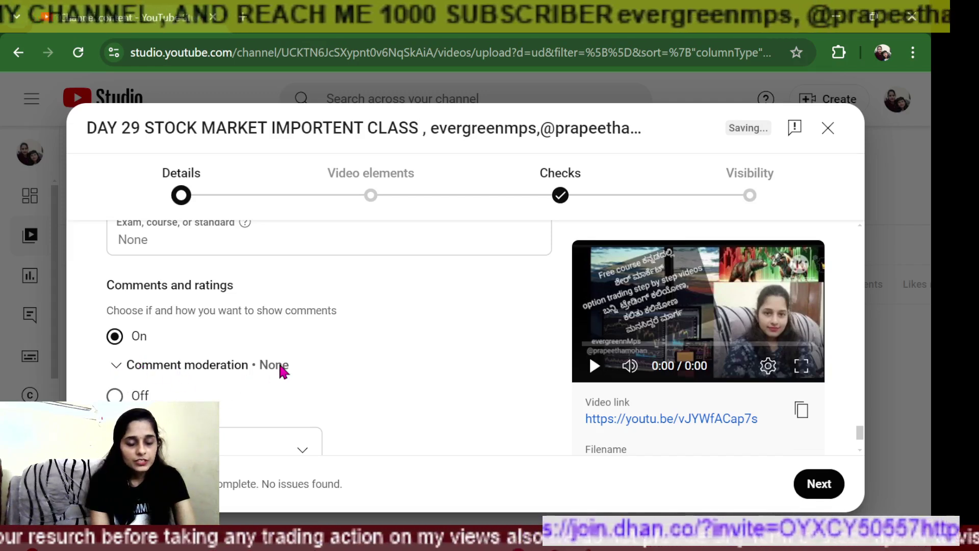
{"action": "left_click", "coordinate": [116, 364]}
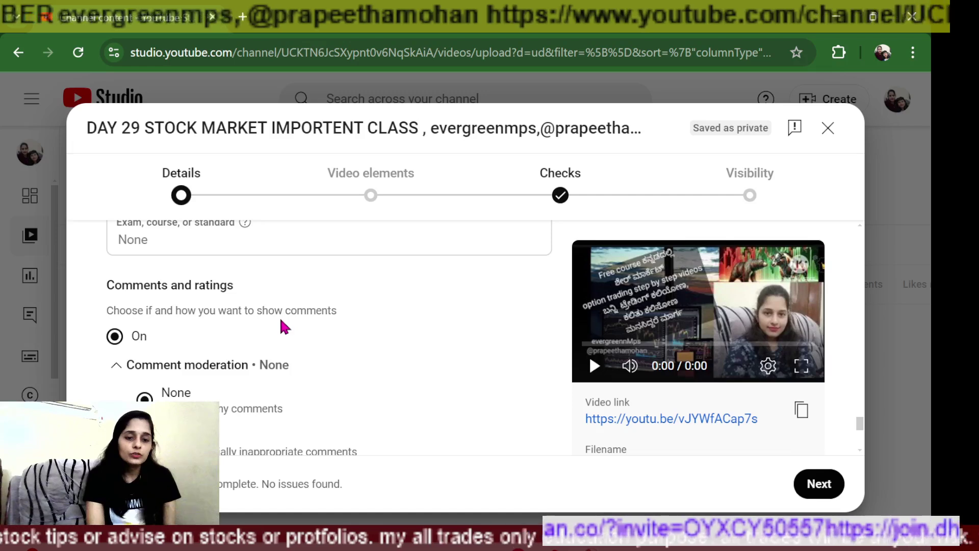
{"action": "scroll", "coordinate": [280, 316], "scroll_direction": "down", "scroll_amount": 3}
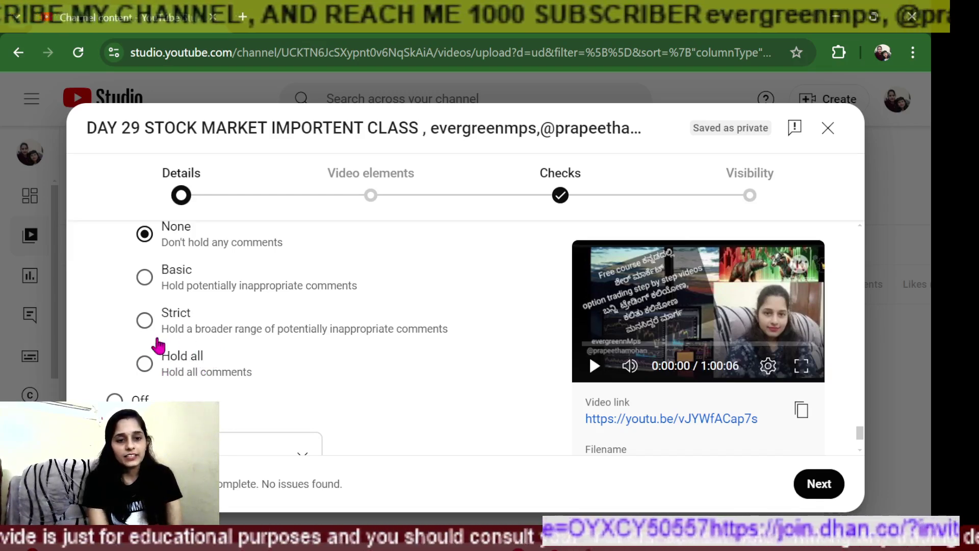
{"action": "scroll", "coordinate": [240, 323], "scroll_direction": "up", "scroll_amount": 2}
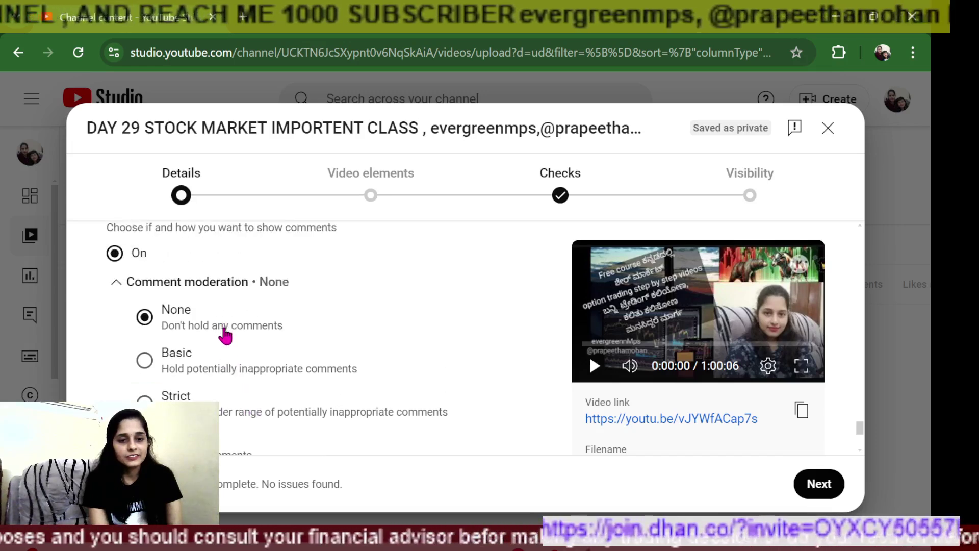
{"action": "scroll", "coordinate": [225, 335], "scroll_direction": "down", "scroll_amount": 1}
{"action": "scroll", "coordinate": [225, 335], "scroll_direction": "down", "scroll_amount": 1}
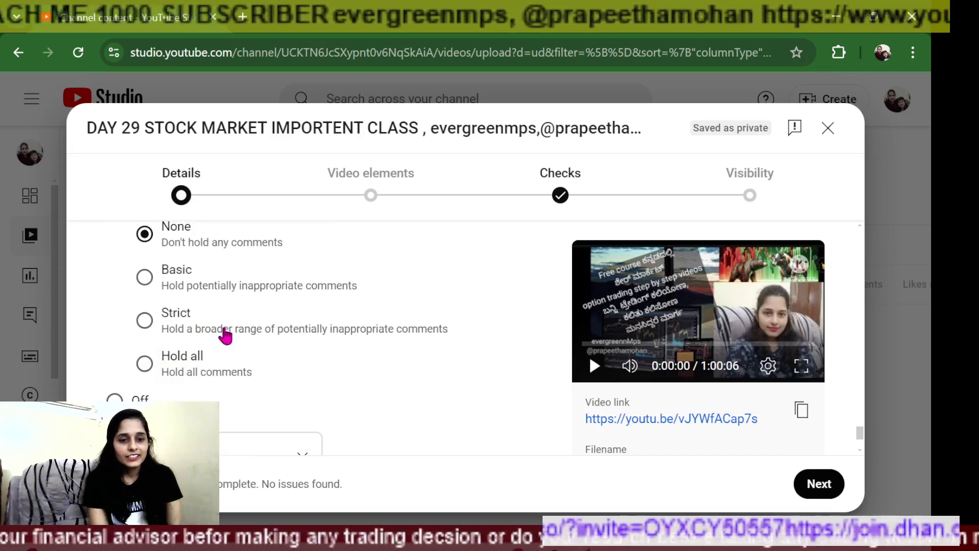
{"action": "scroll", "coordinate": [198, 349], "scroll_direction": "up", "scroll_amount": 3}
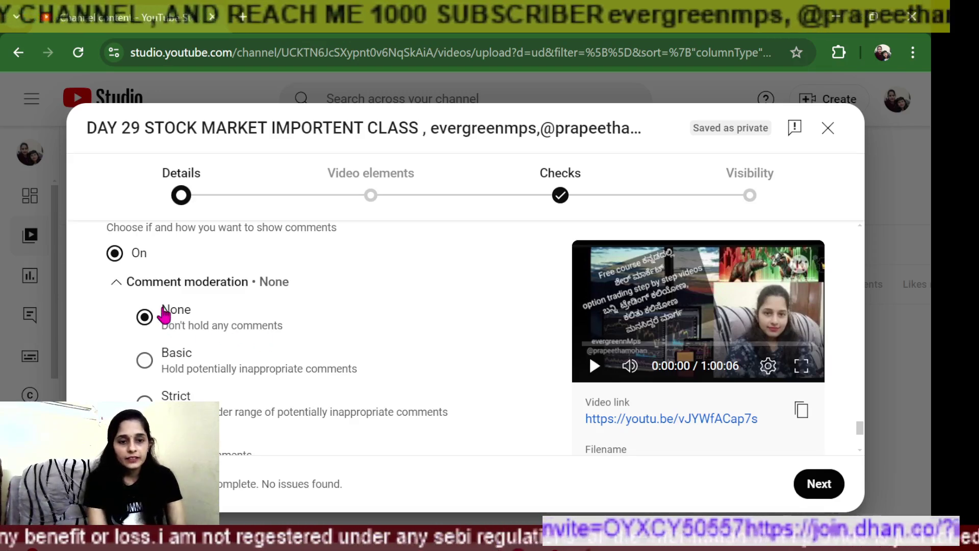
{"action": "left_click", "coordinate": [146, 317]}
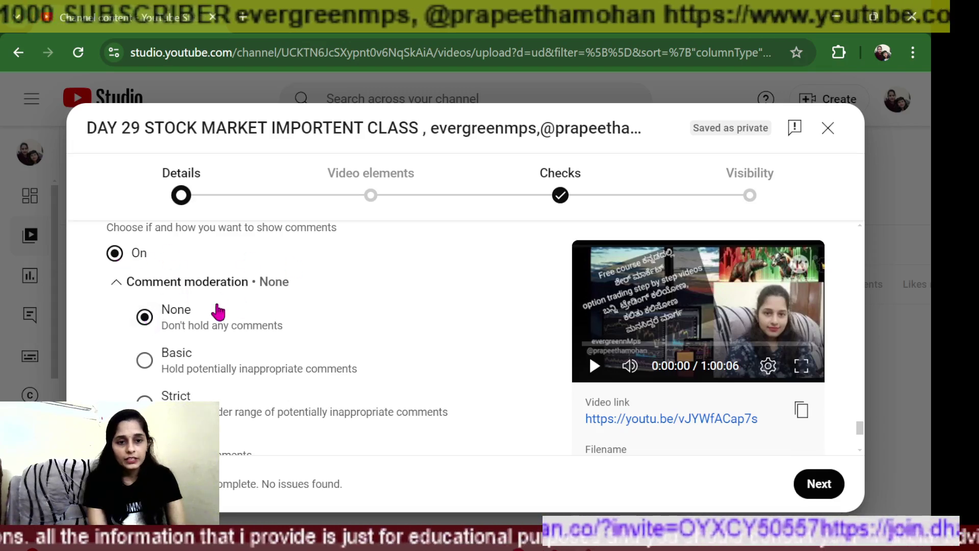
Set the video's comments to sort by Top.
{"action": "scroll", "coordinate": [254, 339], "scroll_direction": "down", "scroll_amount": 3}
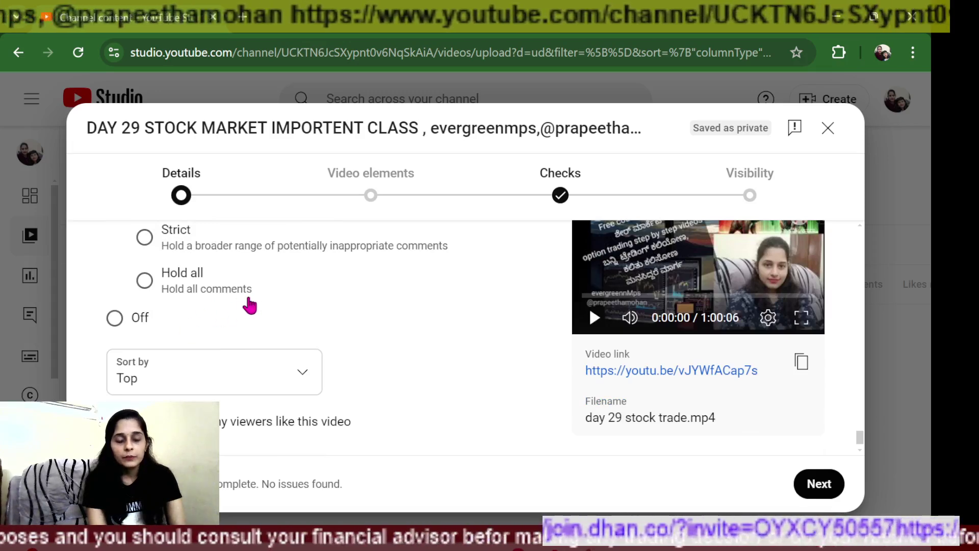
{"action": "scroll", "coordinate": [286, 325], "scroll_direction": "up", "scroll_amount": 3}
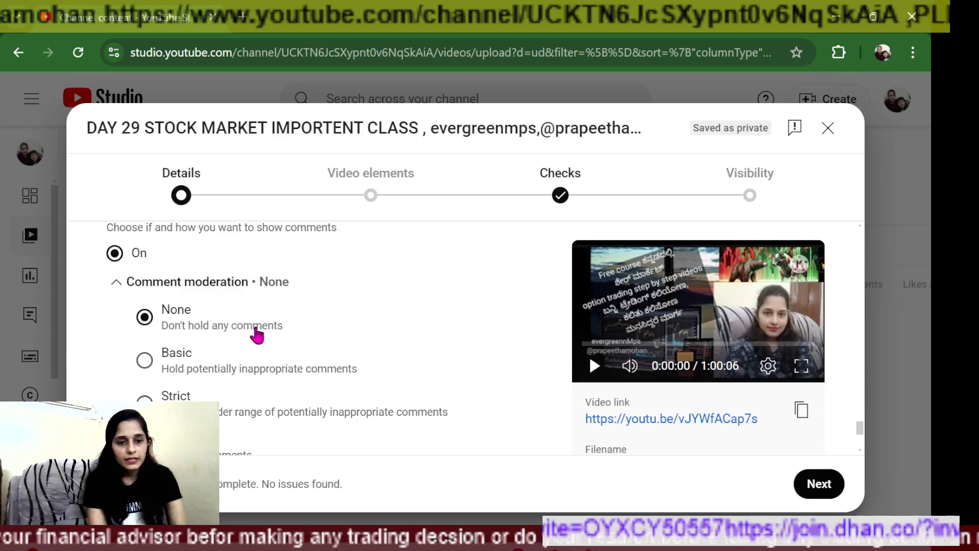
{"action": "scroll", "coordinate": [260, 334], "scroll_direction": "down", "scroll_amount": 3}
{"action": "scroll", "coordinate": [247, 322], "scroll_direction": "up", "scroll_amount": 3}
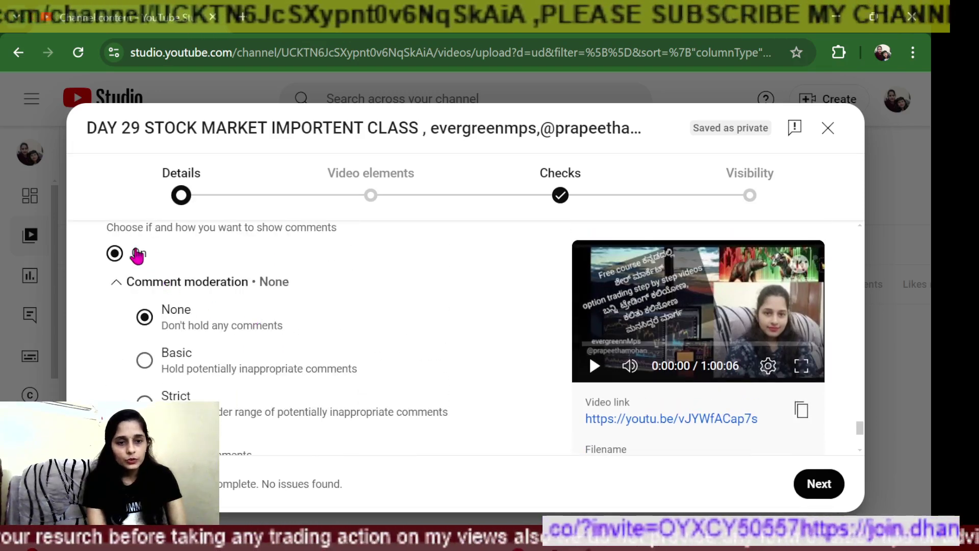
{"action": "scroll", "coordinate": [251, 331], "scroll_direction": "down", "scroll_amount": 3}
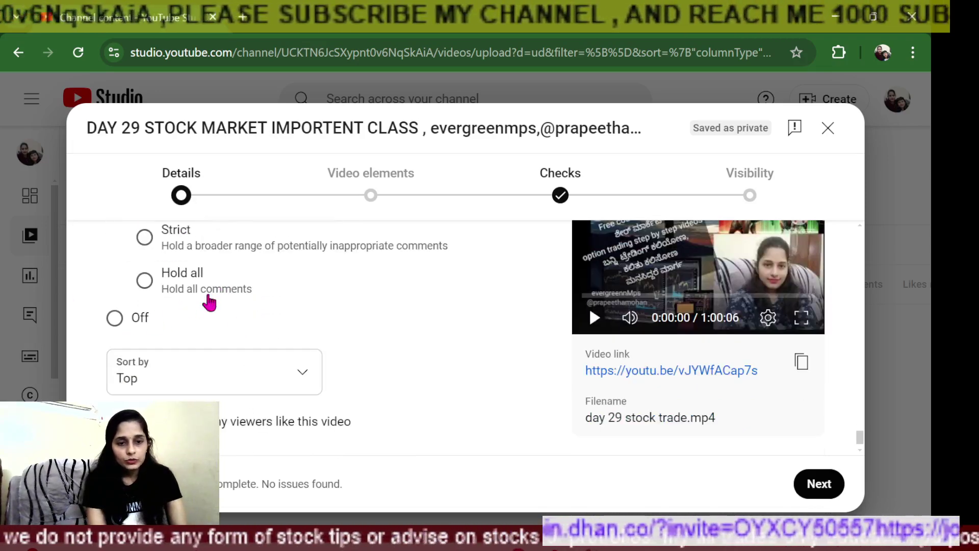
{"action": "left_click", "coordinate": [306, 378]}
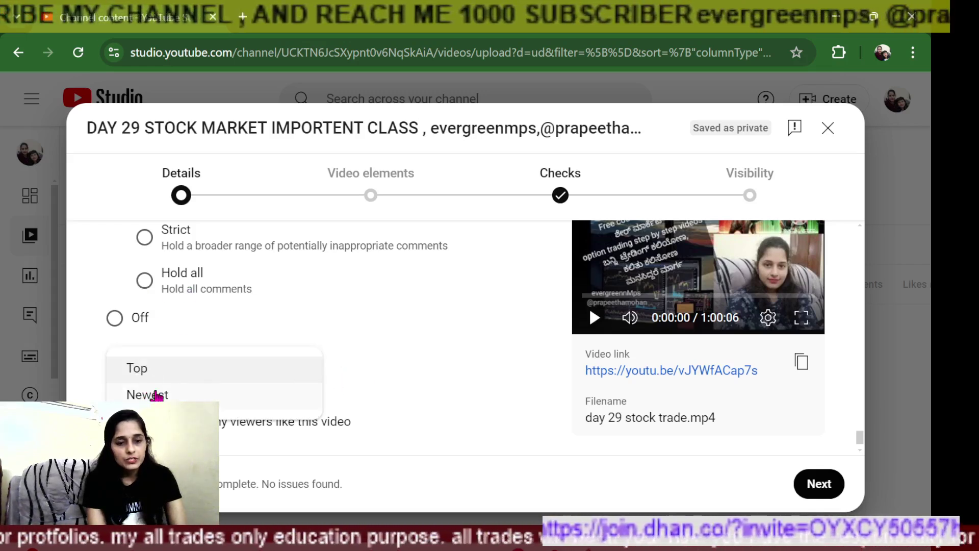
{"action": "left_click", "coordinate": [149, 373]}
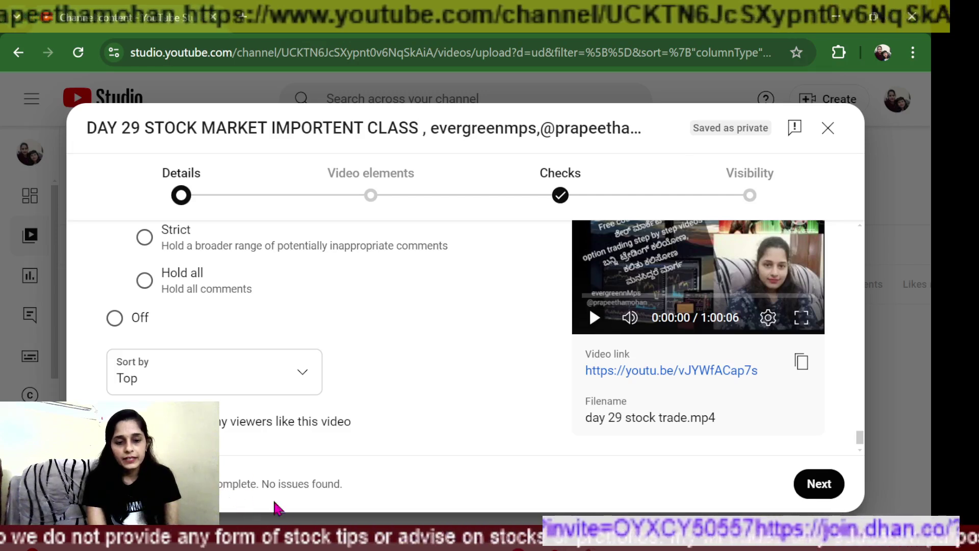
Advance the upload through the video elements and checks stages to the visibility settings.
{"action": "left_click", "coordinate": [819, 484]}
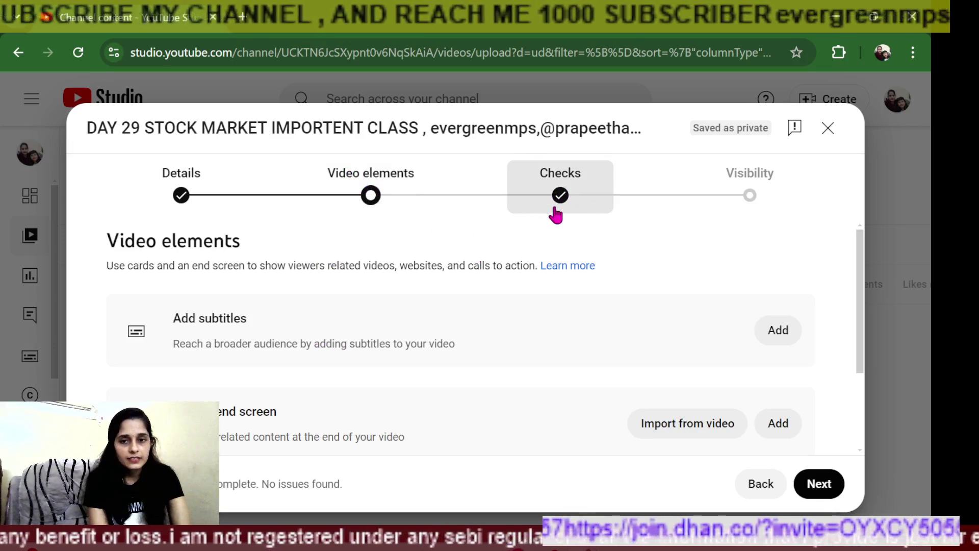
{"action": "scroll", "coordinate": [392, 320], "scroll_direction": "down", "scroll_amount": 2}
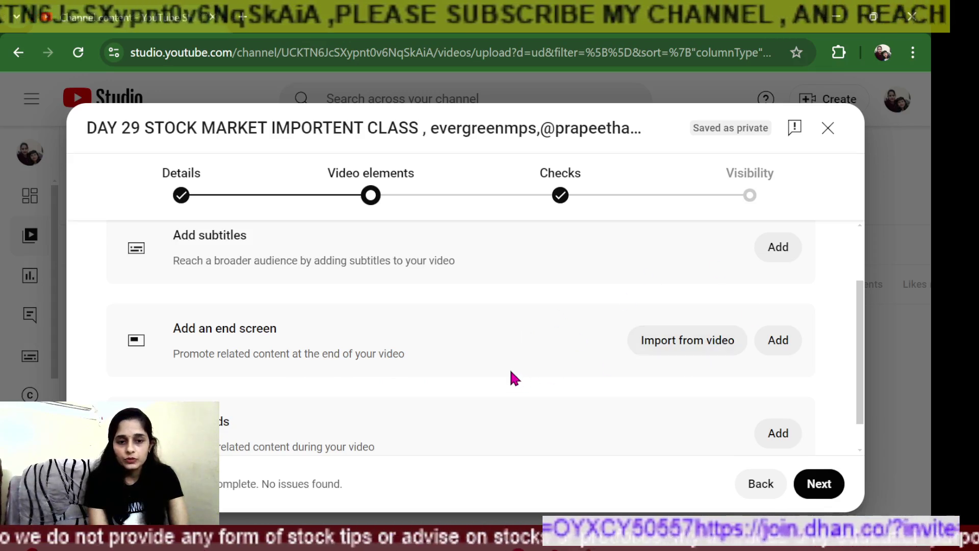
{"action": "scroll", "coordinate": [511, 371], "scroll_direction": "down", "scroll_amount": 1}
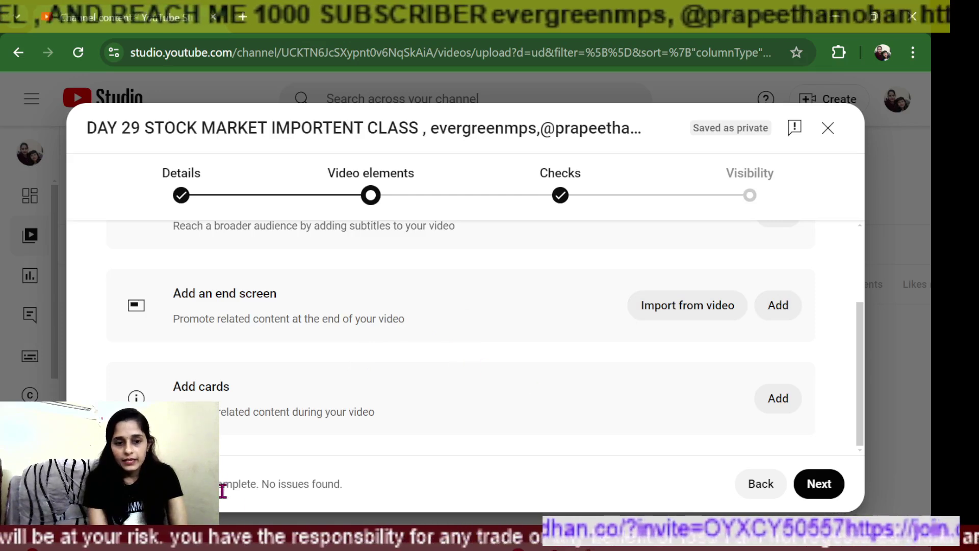
{"action": "left_click", "coordinate": [816, 483]}
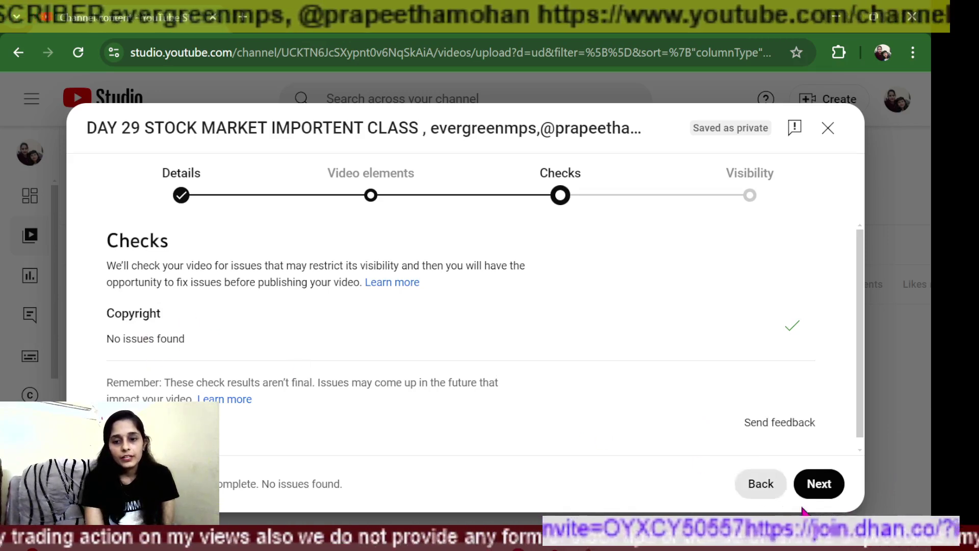
{"action": "left_click", "coordinate": [818, 483]}
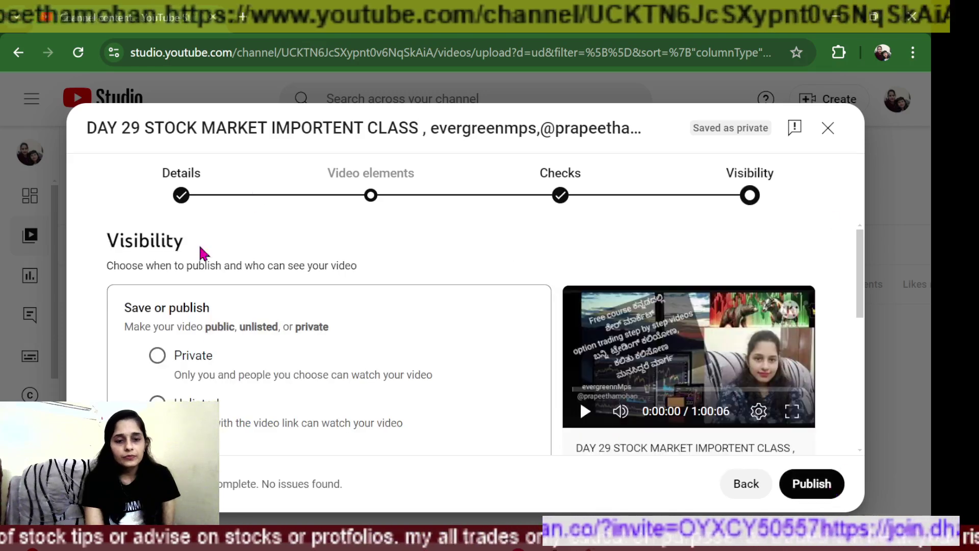
Set the video's visibility to Public.
{"action": "scroll", "coordinate": [269, 359], "scroll_direction": "down", "scroll_amount": 2}
{"action": "left_click", "coordinate": [184, 370]}
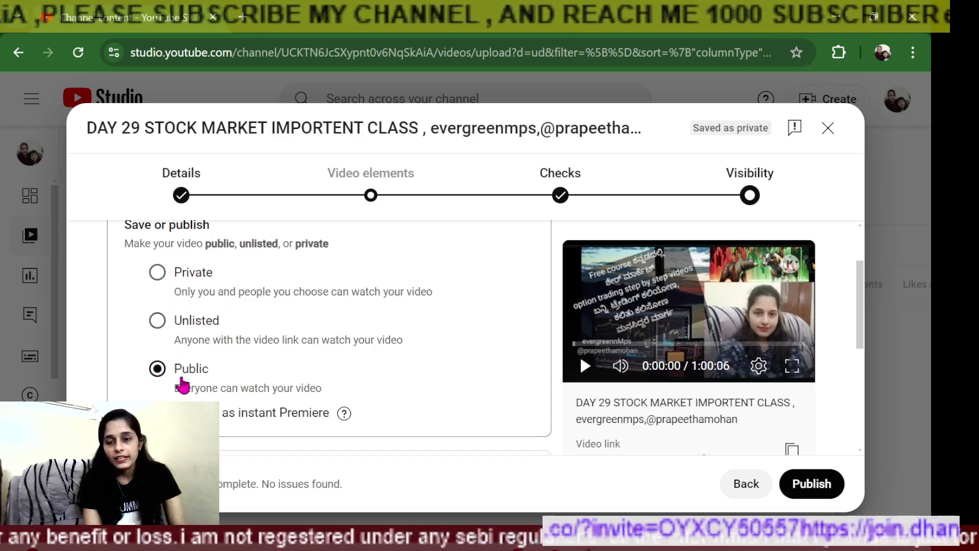
{"action": "scroll", "coordinate": [271, 383], "scroll_direction": "up", "scroll_amount": 2}
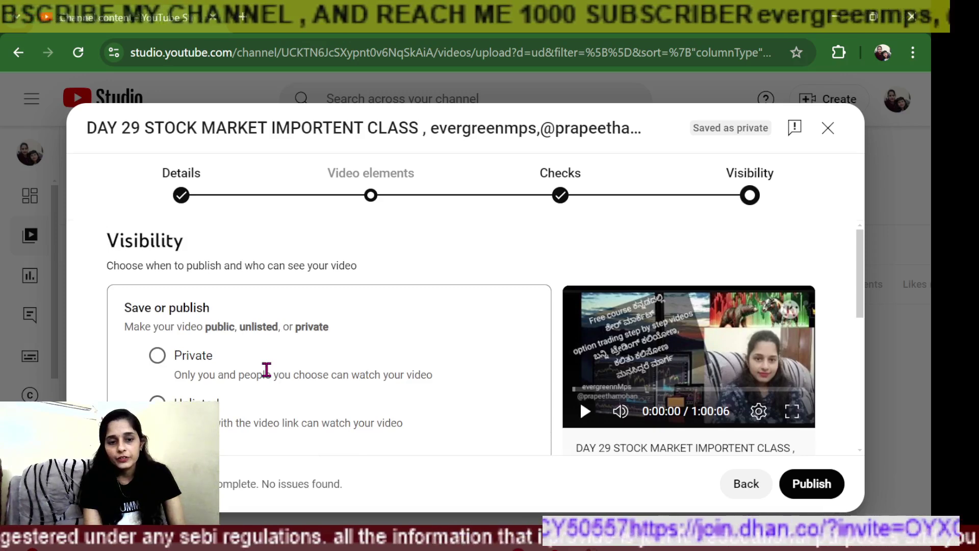
Switch to scheduled publishing and set the public release date to Sep 29, 2024.
{"action": "scroll", "coordinate": [265, 369], "scroll_direction": "down", "scroll_amount": 3}
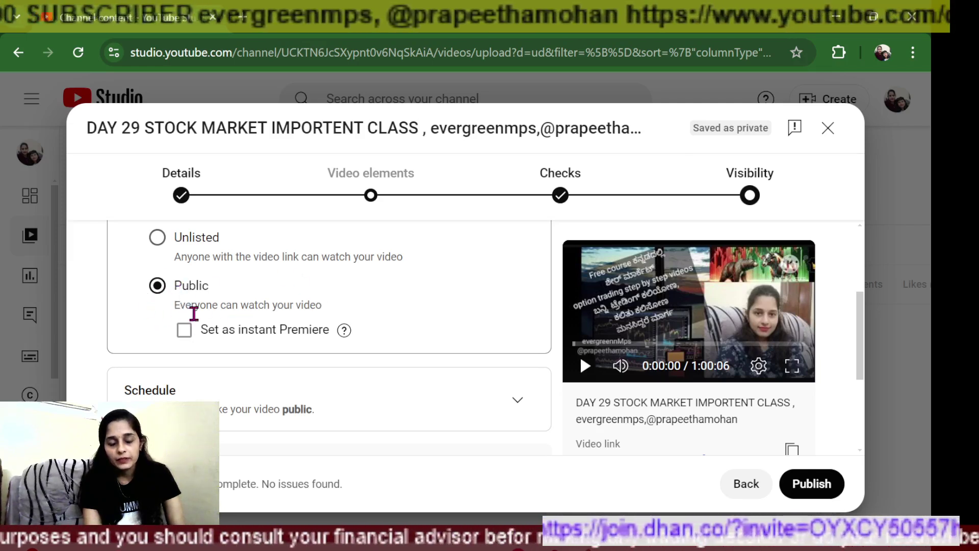
{"action": "left_click", "coordinate": [518, 401]}
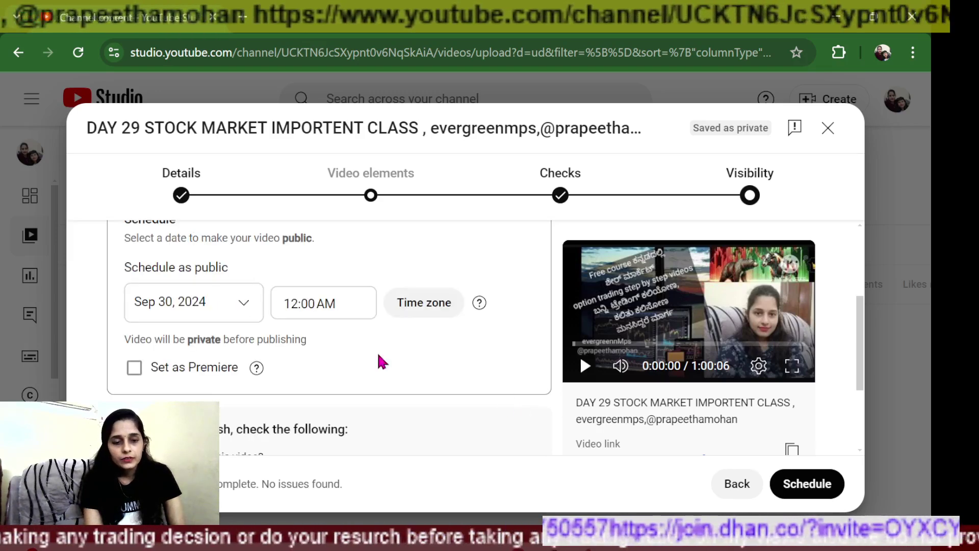
{"action": "scroll", "coordinate": [273, 337], "scroll_direction": "up", "scroll_amount": 2}
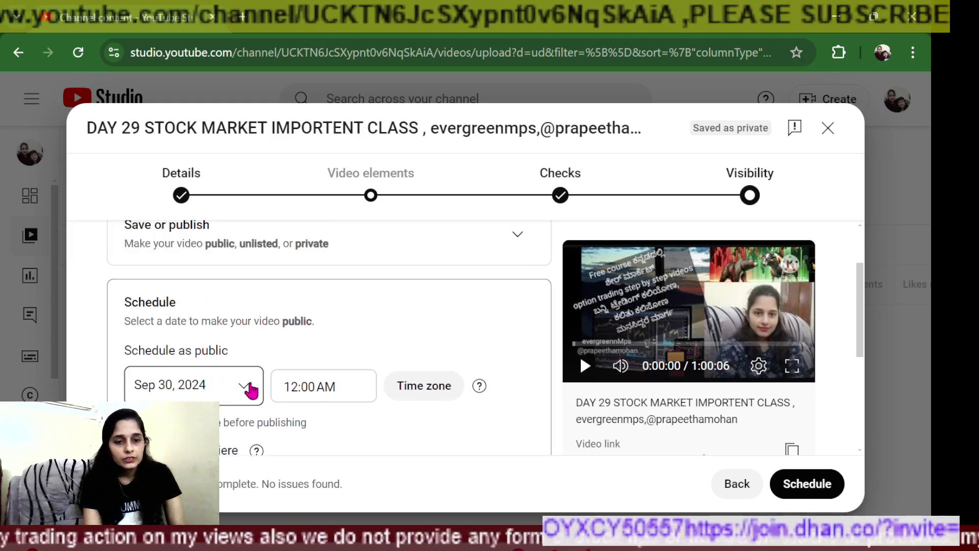
{"action": "left_click", "coordinate": [244, 387]}
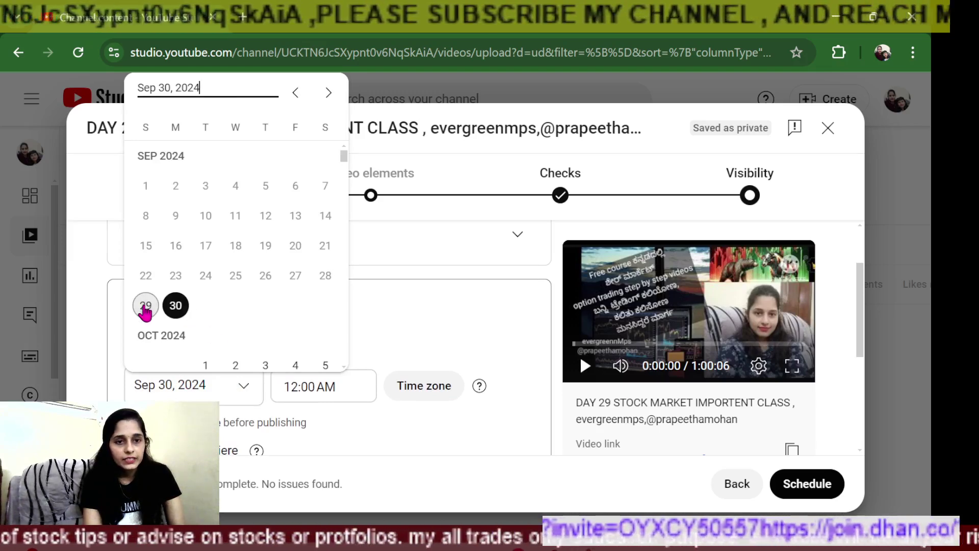
{"action": "left_click", "coordinate": [145, 308]}
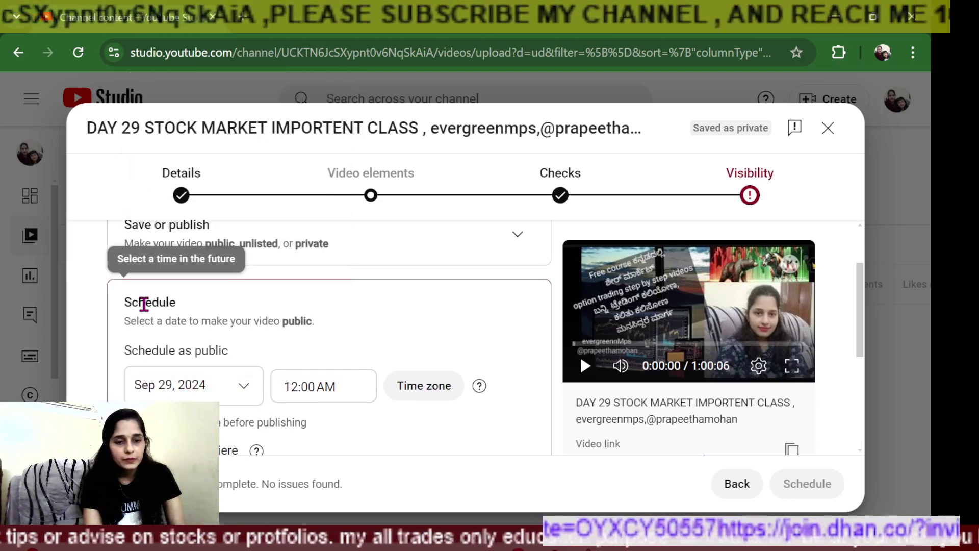
Set the scheduled public release time to 4:05 PM.
{"action": "left_click", "coordinate": [338, 383]}
{"action": "key", "text": "BackSpace"}
{"action": "key", "text": "BackSpace"}
{"action": "key", "text": "BackSpace"}
{"action": "key", "text": "BackSpace"}
{"action": "key", "text": "BackSpace"}
{"action": "key", "text": "BackSpace"}
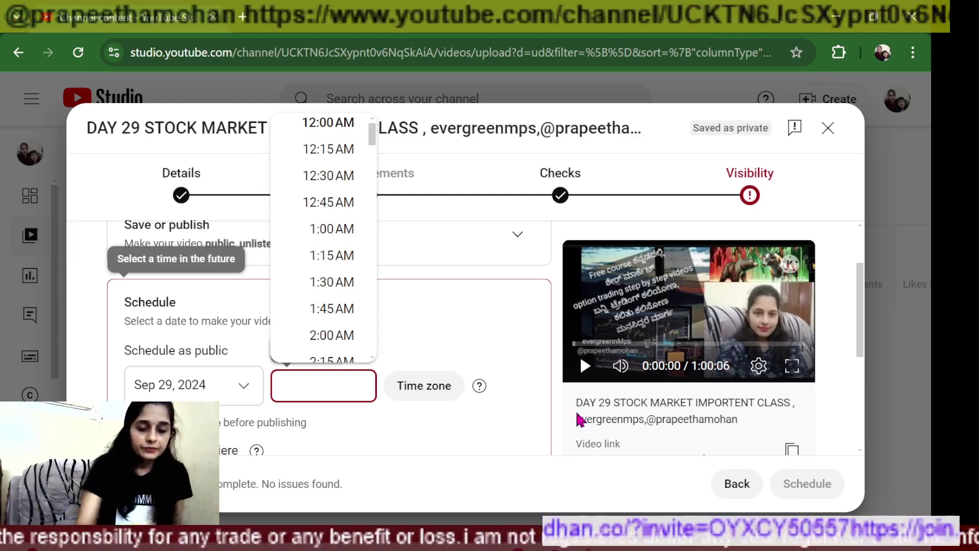
{"action": "type", "text": "4"}
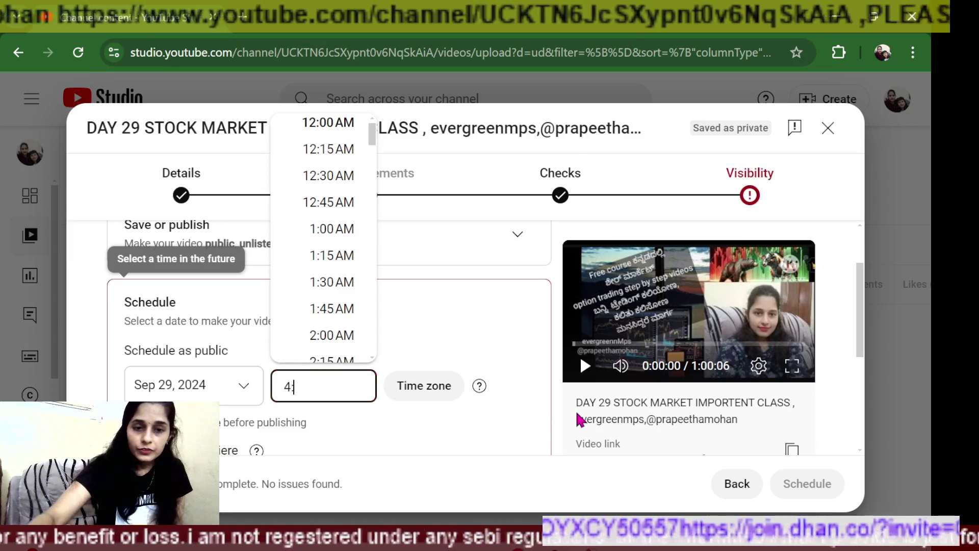
{"action": "type", "text": ":05"}
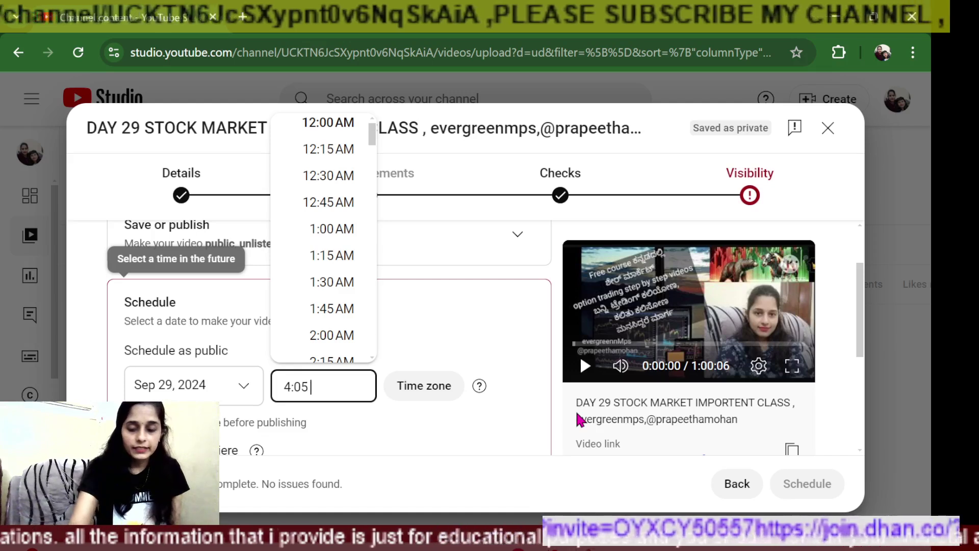
{"action": "key", "text": "Caps_Lock"}
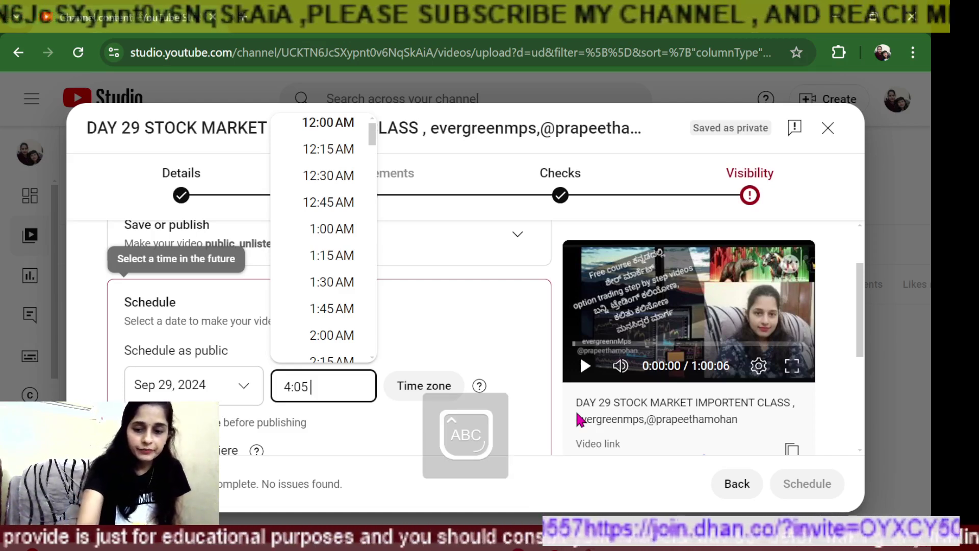
{"action": "type", "text": "P"}
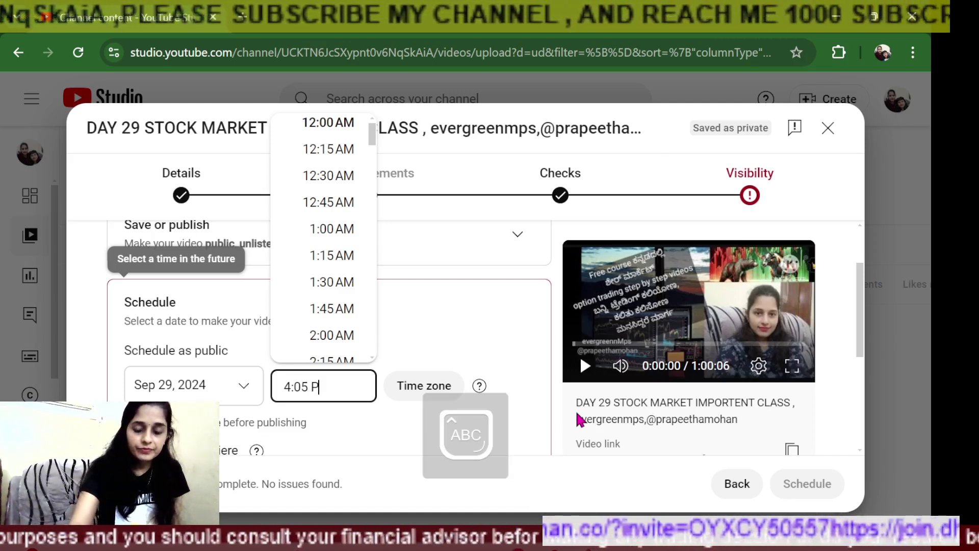
{"action": "type", "text": "M"}
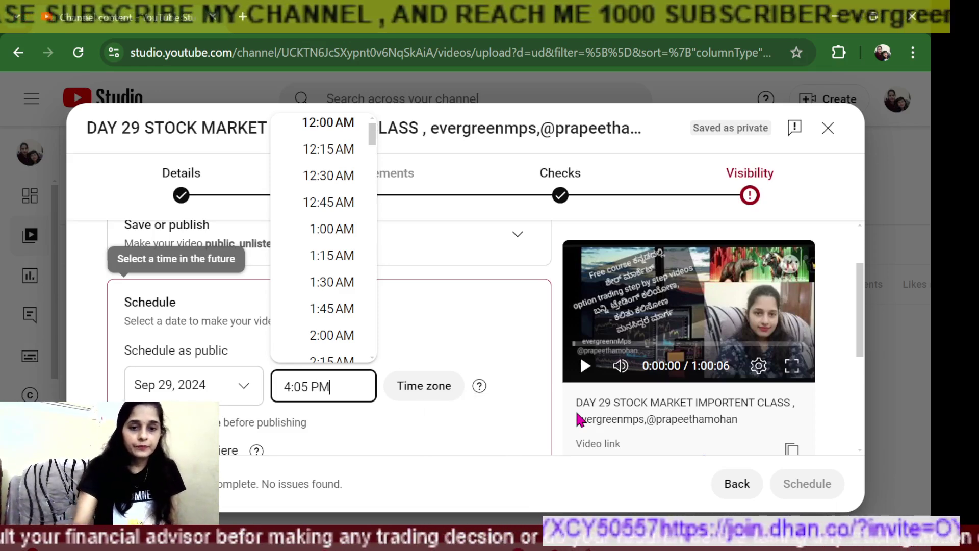
{"action": "left_click", "coordinate": [429, 414]}
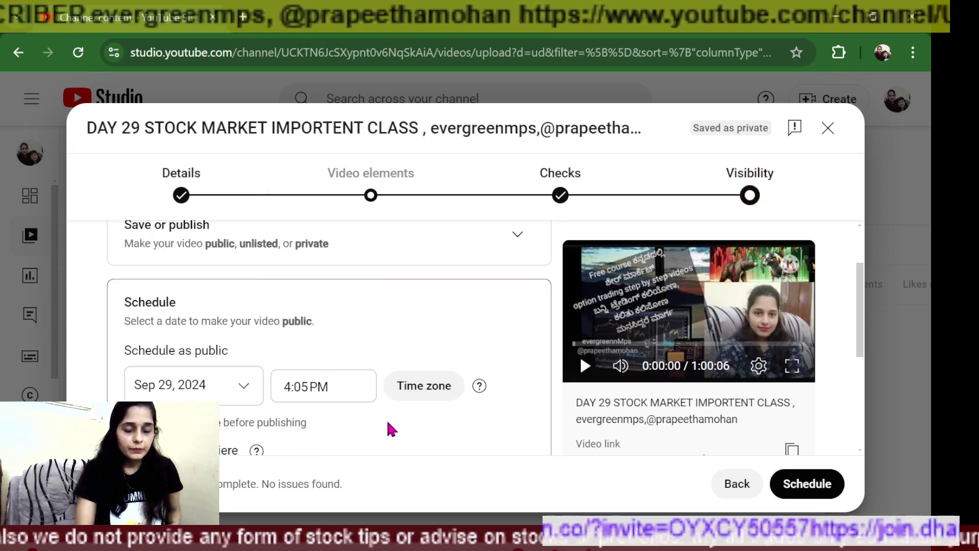
Compare the scheduled release settings with the immediate save-or-publish visibility options.
{"action": "scroll", "coordinate": [387, 418], "scroll_direction": "up", "scroll_amount": 2}
{"action": "scroll", "coordinate": [377, 399], "scroll_direction": "down", "scroll_amount": 3}
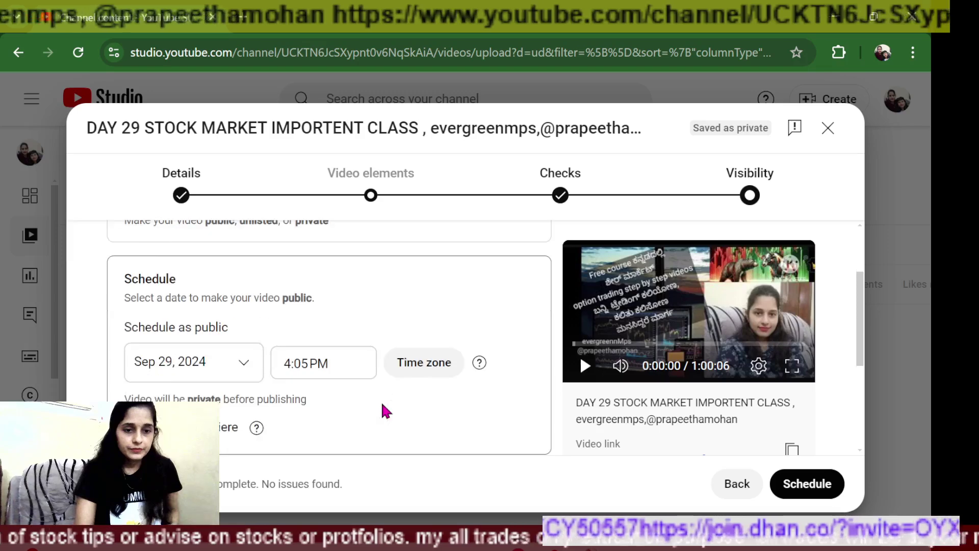
{"action": "scroll", "coordinate": [357, 298], "scroll_direction": "up", "scroll_amount": 1}
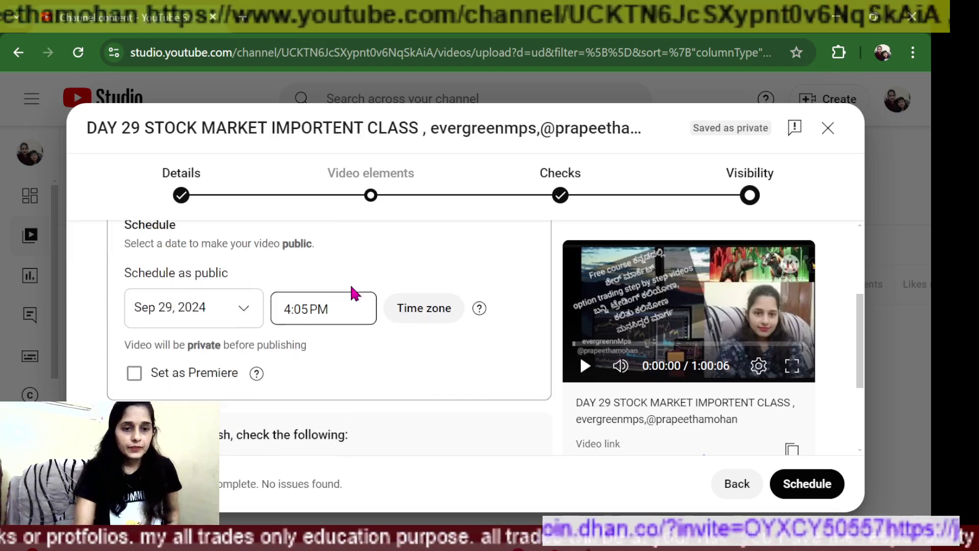
{"action": "scroll", "coordinate": [272, 263], "scroll_direction": "up", "scroll_amount": 2}
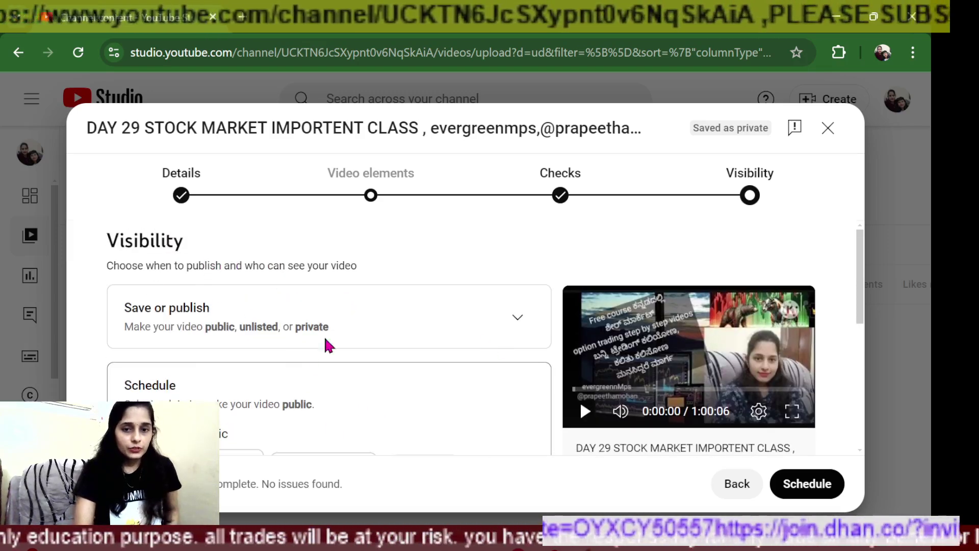
{"action": "scroll", "coordinate": [382, 395], "scroll_direction": "down", "scroll_amount": 3}
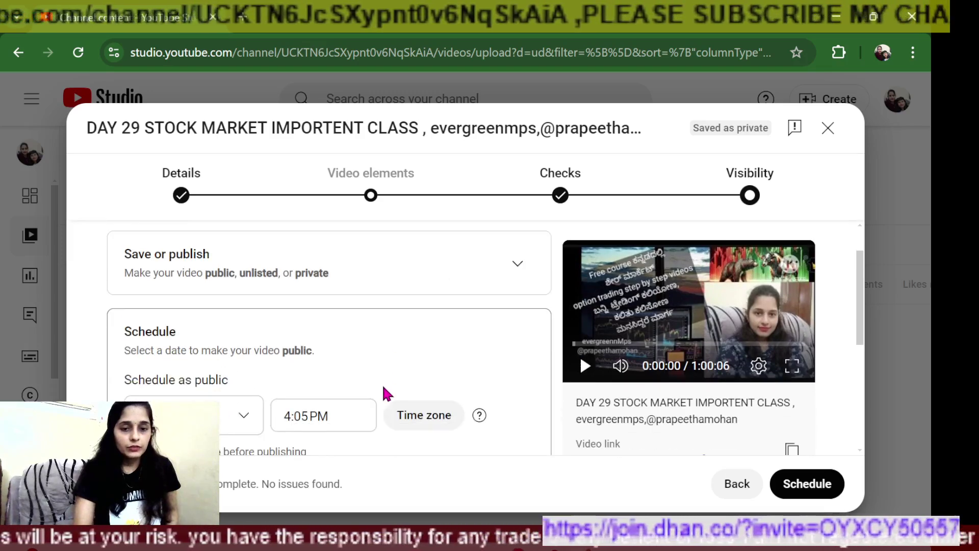
{"action": "scroll", "coordinate": [459, 261], "scroll_direction": "up", "scroll_amount": 3}
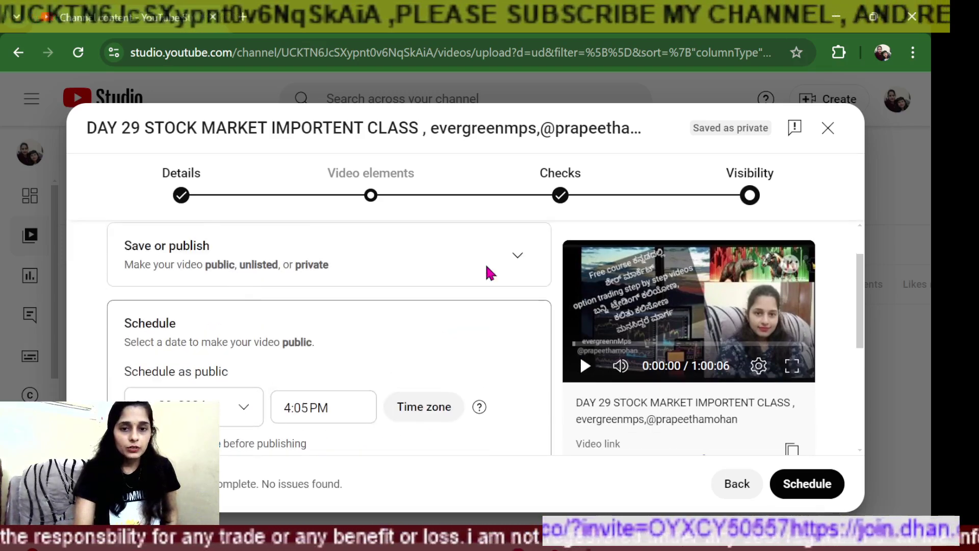
{"action": "left_click", "coordinate": [518, 317]}
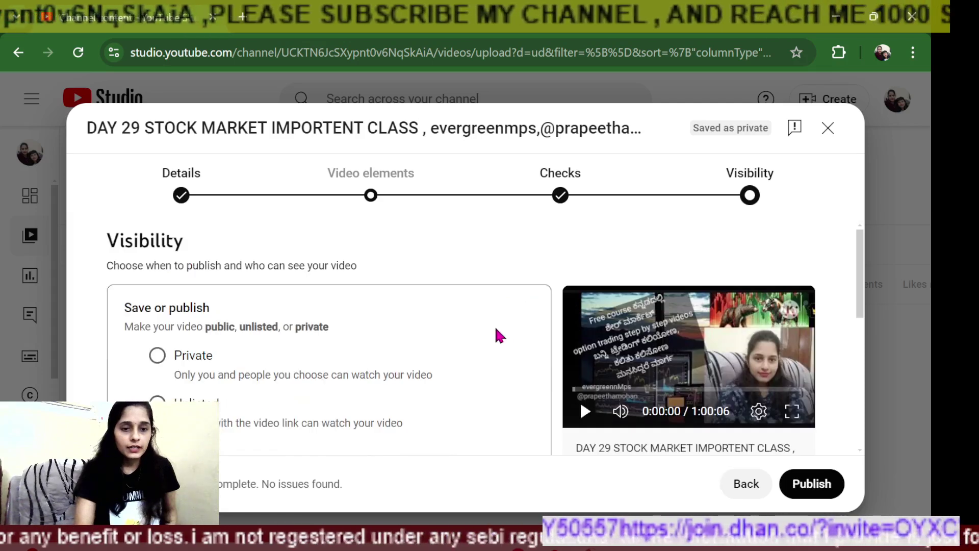
{"action": "scroll", "coordinate": [247, 368], "scroll_direction": "down", "scroll_amount": 2}
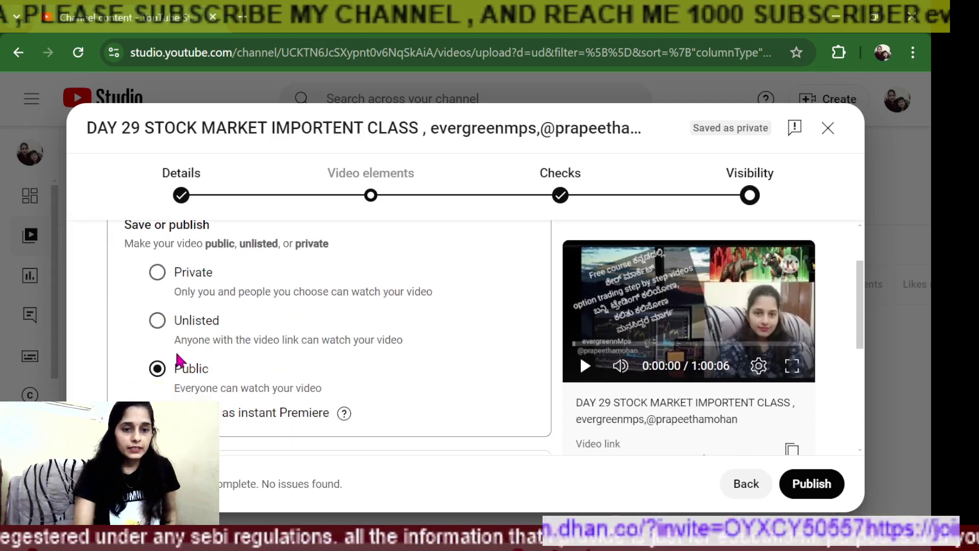
{"action": "scroll", "coordinate": [479, 395], "scroll_direction": "down", "scroll_amount": 2}
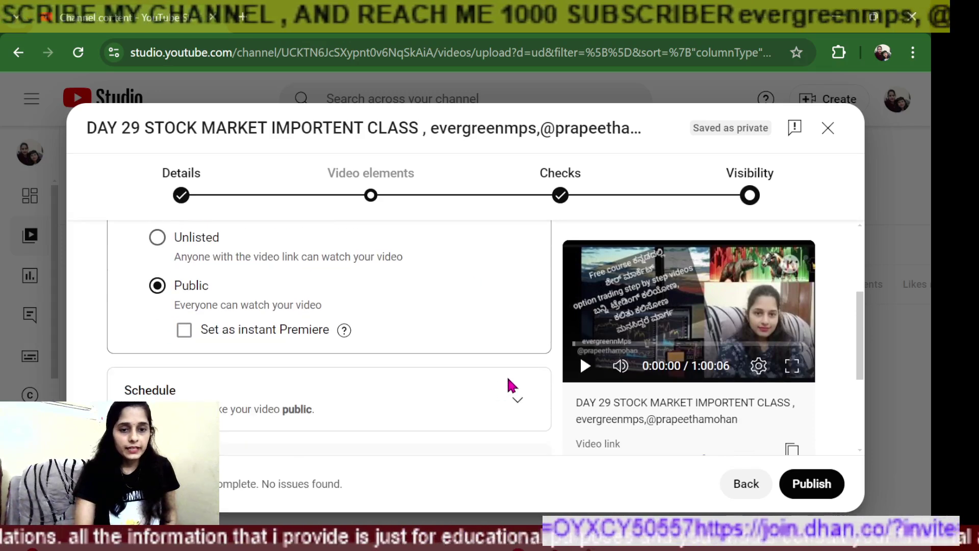
{"action": "left_click", "coordinate": [516, 401]}
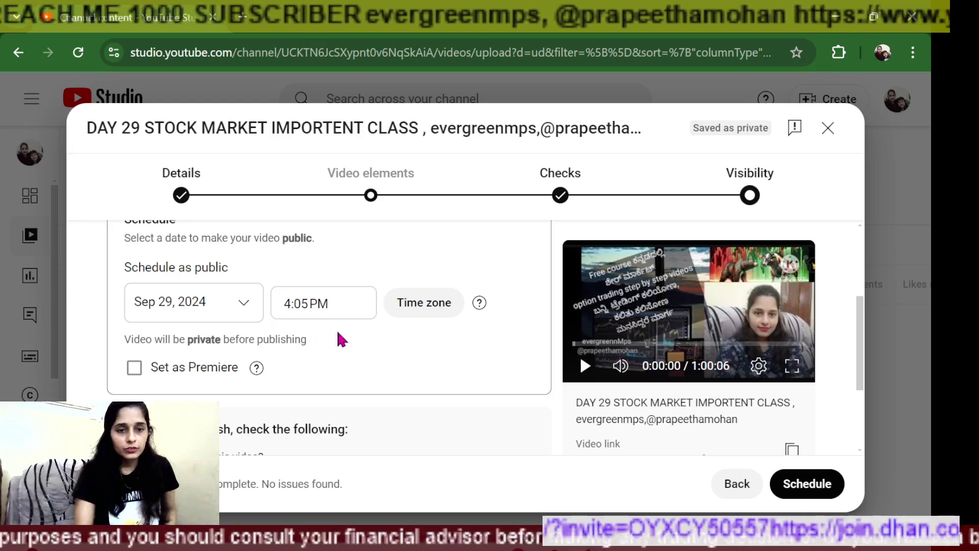
{"action": "scroll", "coordinate": [434, 301], "scroll_direction": "up", "scroll_amount": 3}
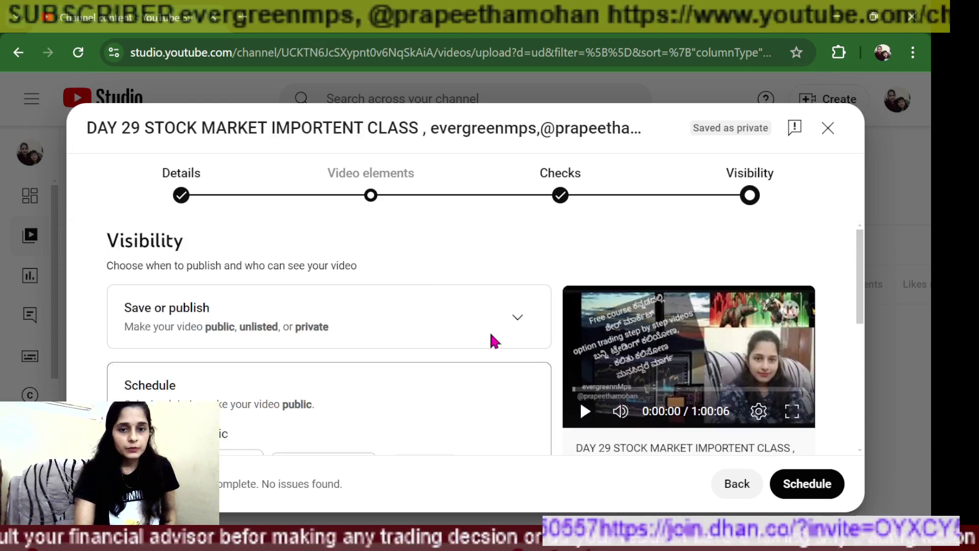
Switch from scheduling to immediate release with Public visibility and publish the video.
{"action": "left_click", "coordinate": [508, 326]}
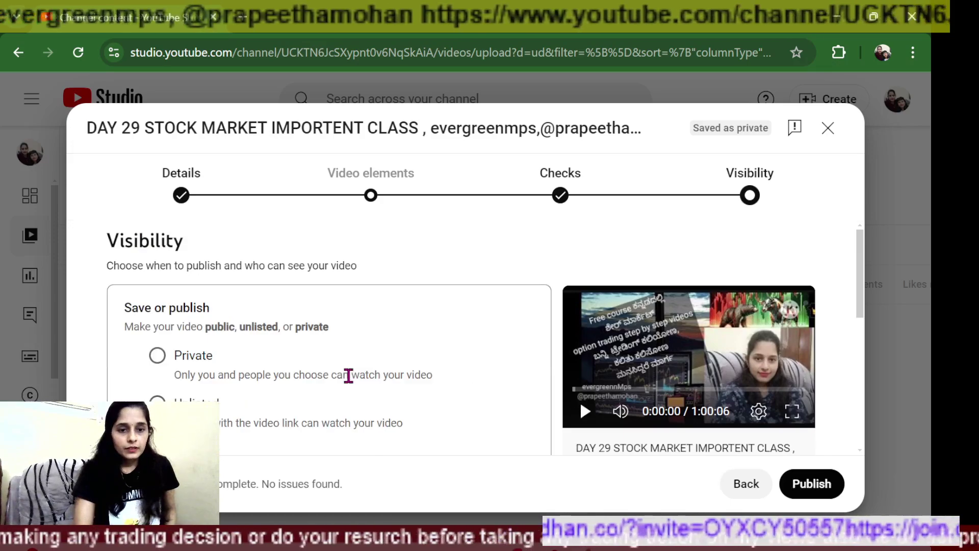
{"action": "scroll", "coordinate": [397, 396], "scroll_direction": "down", "scroll_amount": 3}
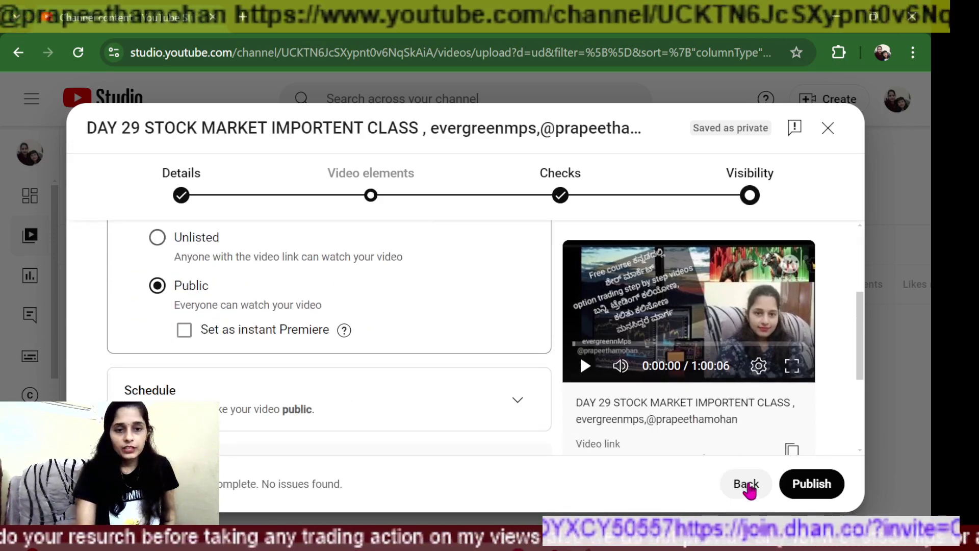
{"action": "left_click", "coordinate": [823, 487]}
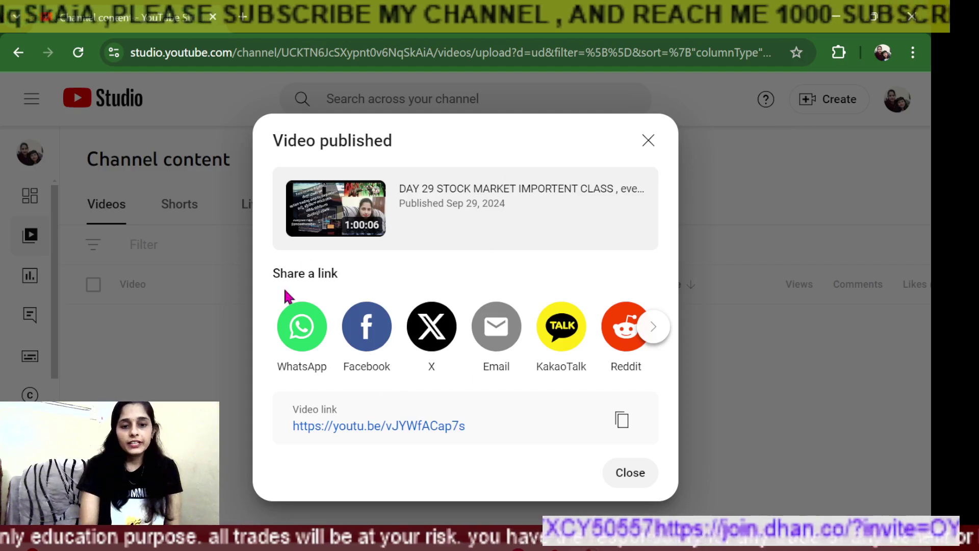
Open the published video from its share link and look over its title, description and comment area.
{"action": "left_click", "coordinate": [395, 429]}
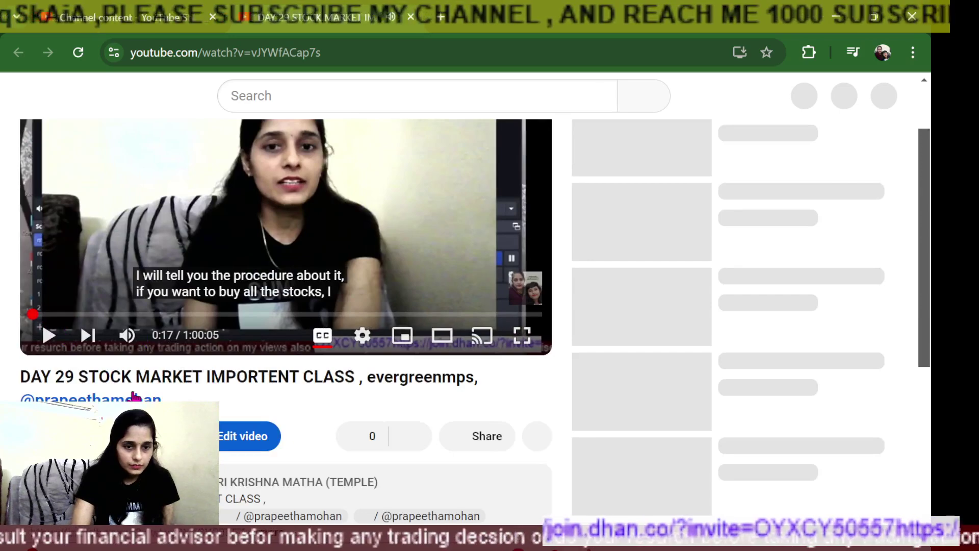
{"action": "scroll", "coordinate": [142, 401], "scroll_direction": "down", "scroll_amount": 1}
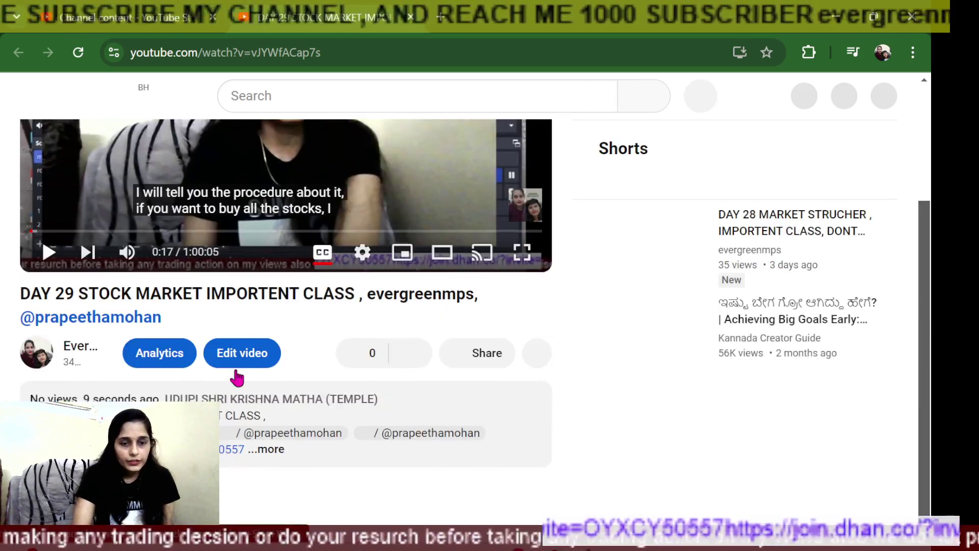
{"action": "scroll", "coordinate": [263, 359], "scroll_direction": "up", "scroll_amount": 2}
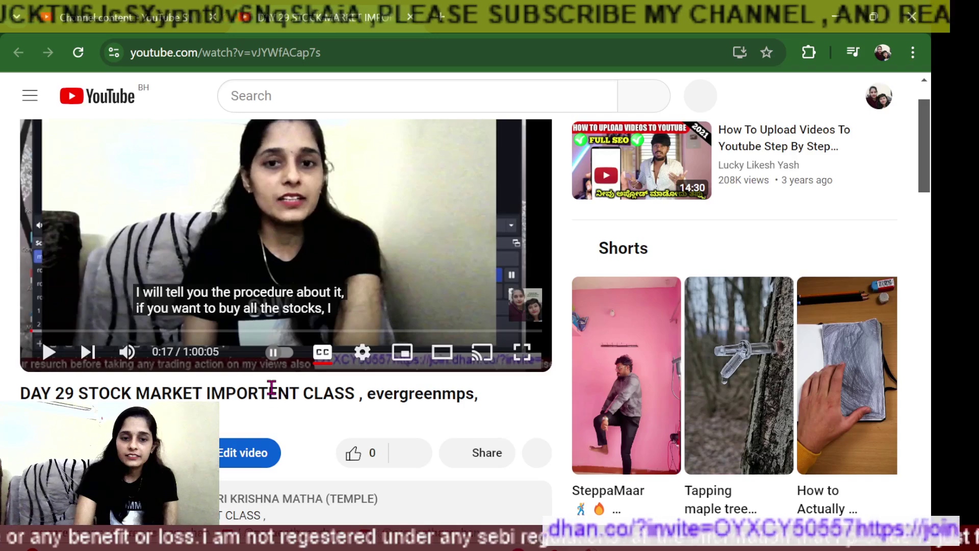
{"action": "scroll", "coordinate": [269, 385], "scroll_direction": "down", "scroll_amount": 3}
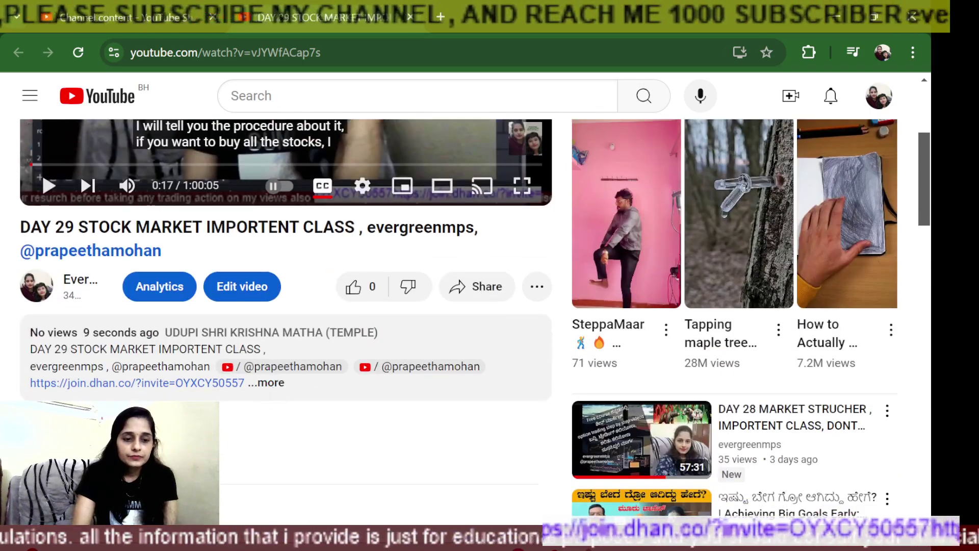
{"action": "left_click", "coordinate": [497, 474]}
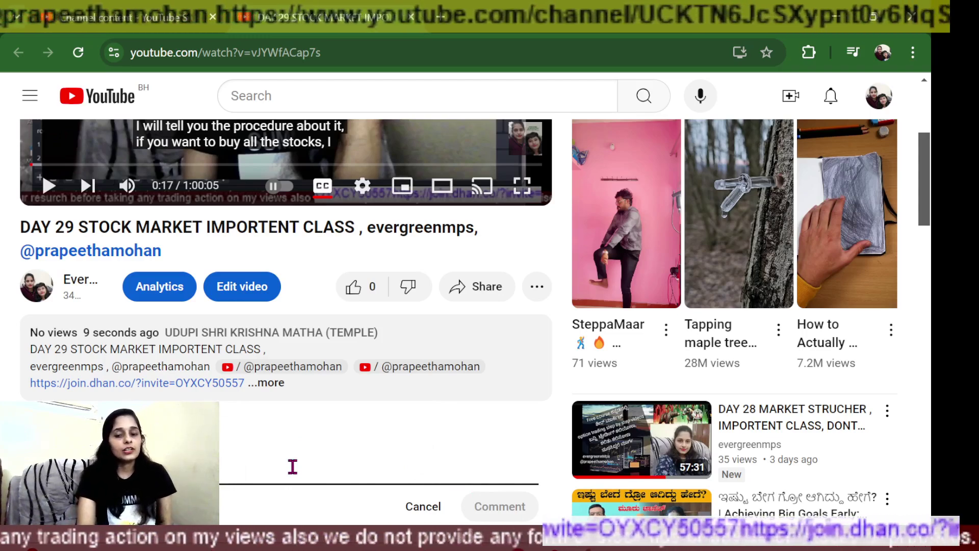
{"action": "scroll", "coordinate": [291, 461], "scroll_direction": "up", "scroll_amount": 3}
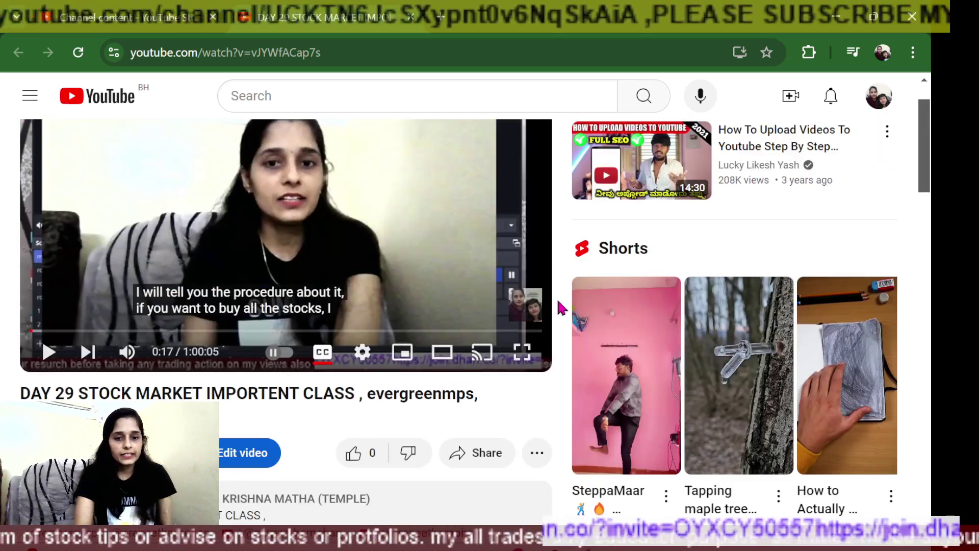
Like the published video and look over its watch page.
{"action": "left_click", "coordinate": [352, 455]}
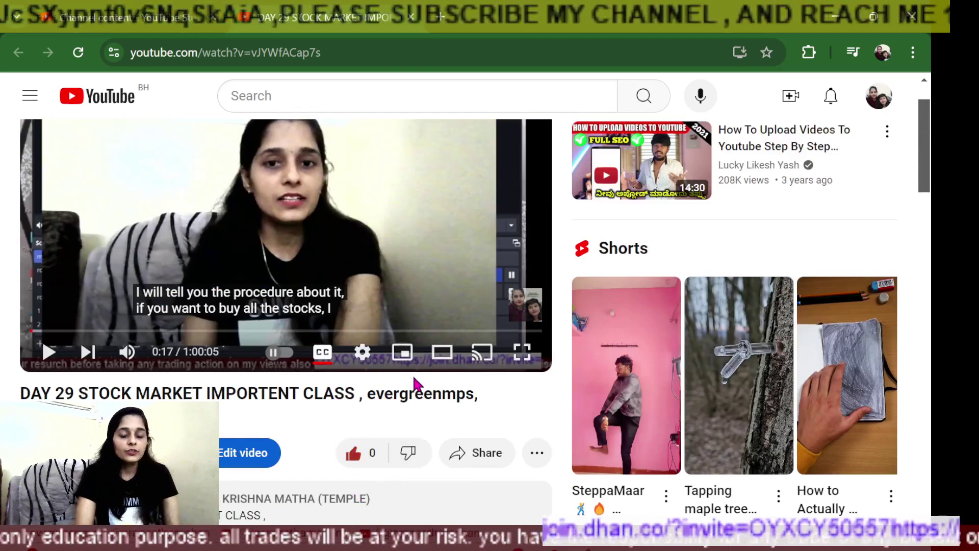
{"action": "scroll", "coordinate": [414, 382], "scroll_direction": "down", "scroll_amount": 5}
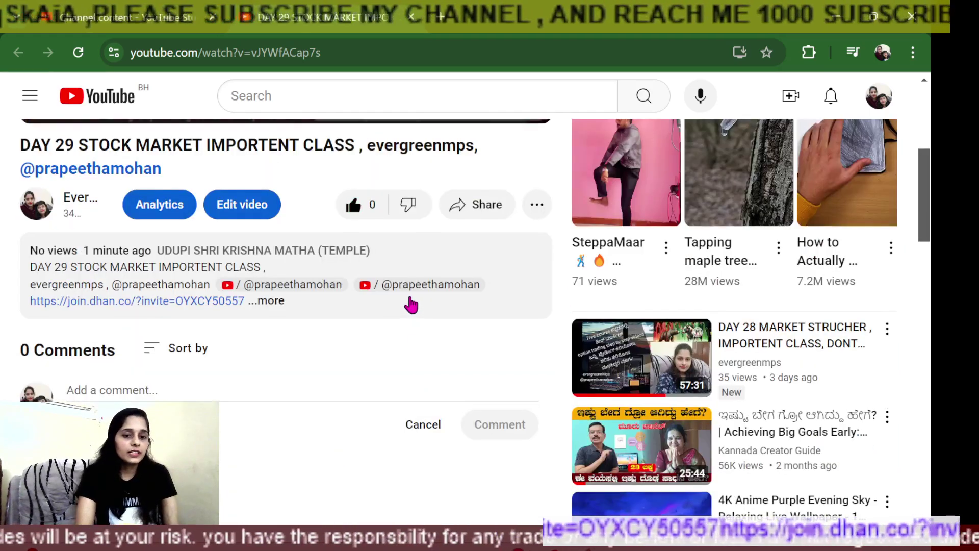
{"action": "scroll", "coordinate": [411, 305], "scroll_direction": "up", "scroll_amount": 5}
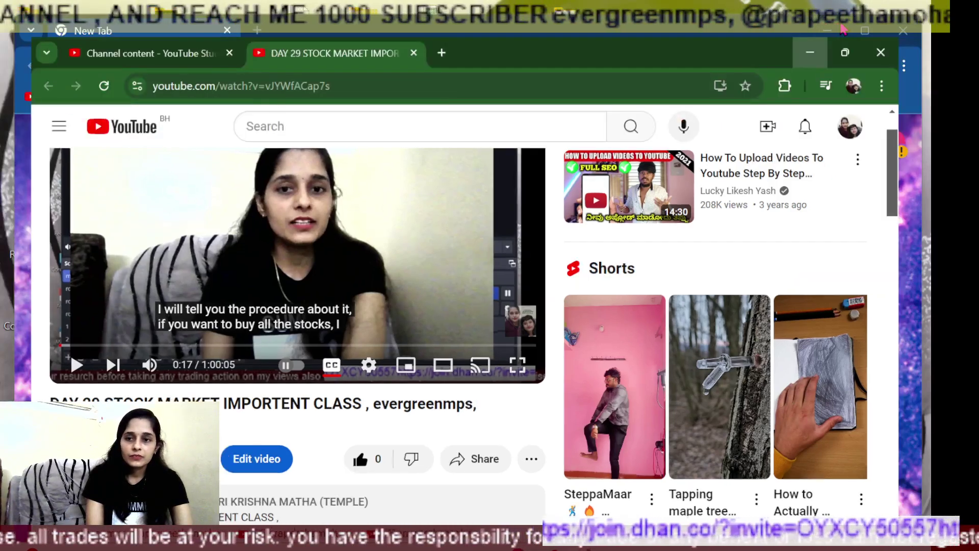
Put away both browser windows, then switch to OBS Studio and stop the running recording.
{"action": "left_click", "coordinate": [841, 25]}
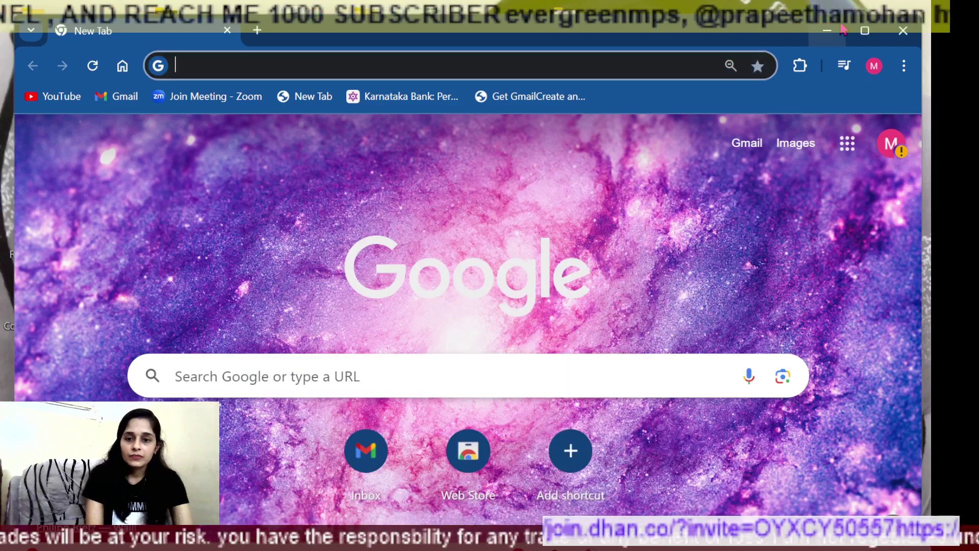
{"action": "left_click", "coordinate": [904, 31]}
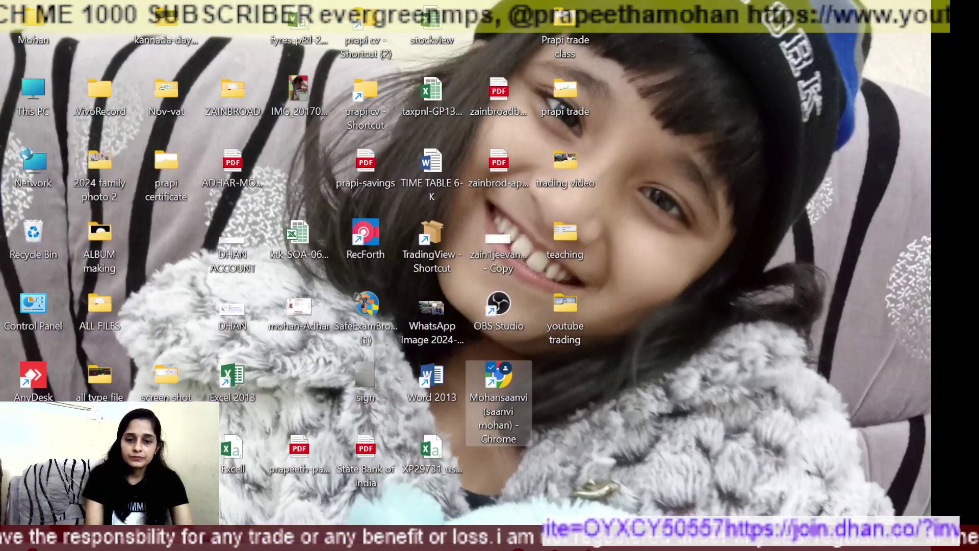
{"action": "left_click", "coordinate": [516, 548]}
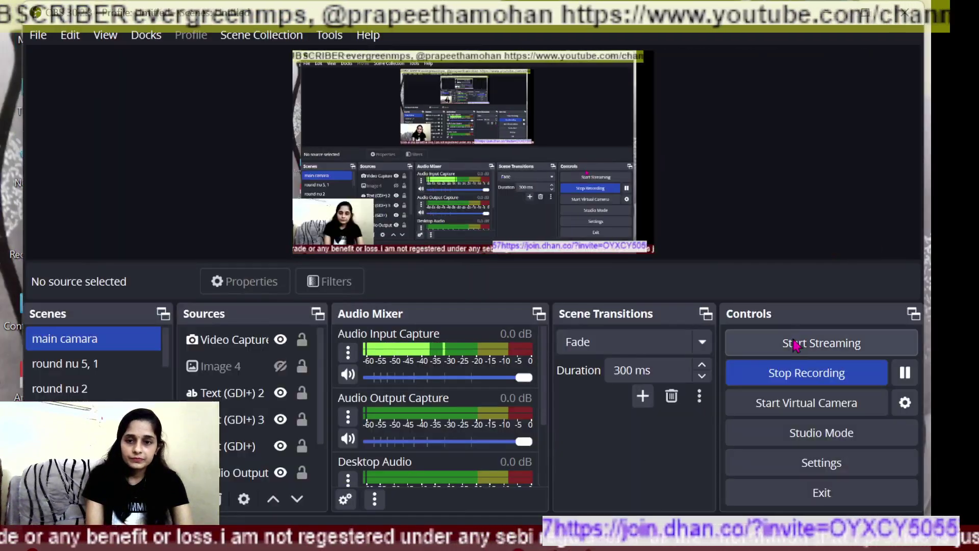
{"action": "left_click", "coordinate": [802, 373]}
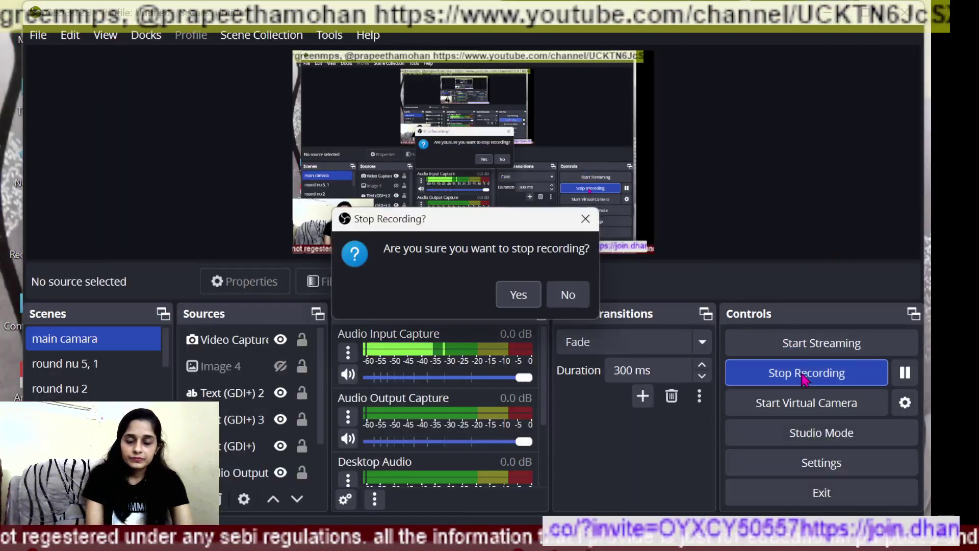